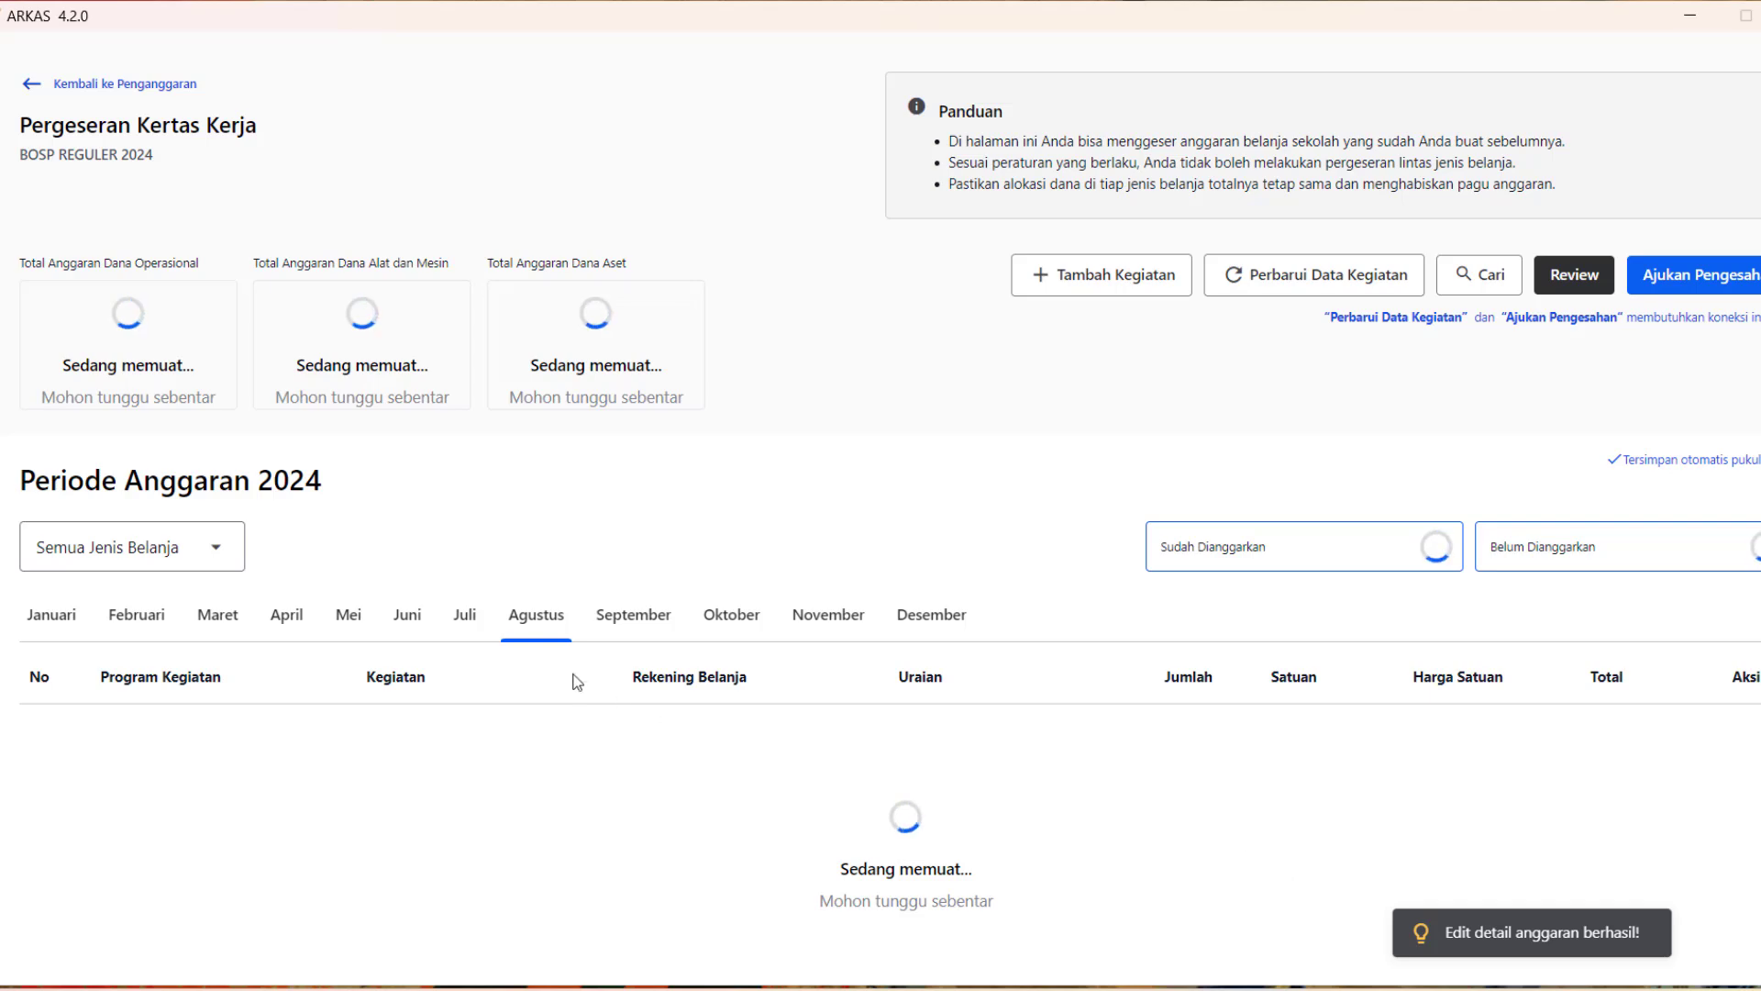
Review the August and July budget items in the Pergeseran Kertas Kerja worksheet.
scroll(1309, 887, "down", 10)
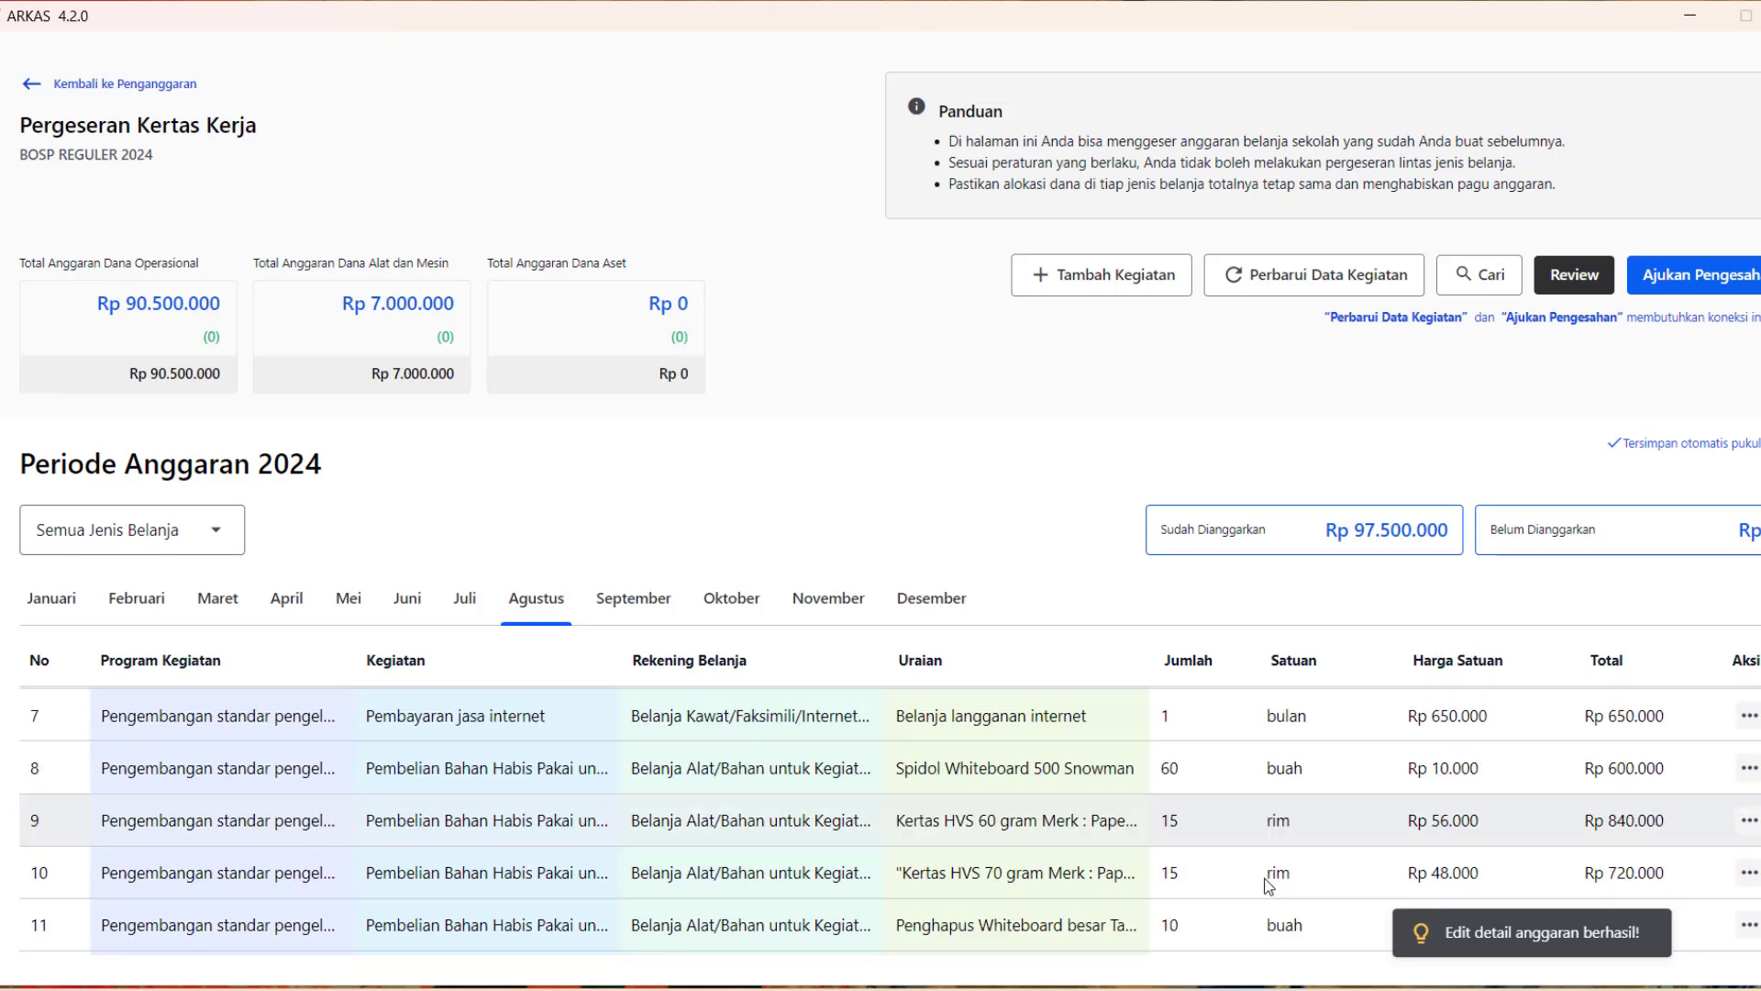
scroll(1234, 883, "down", 3)
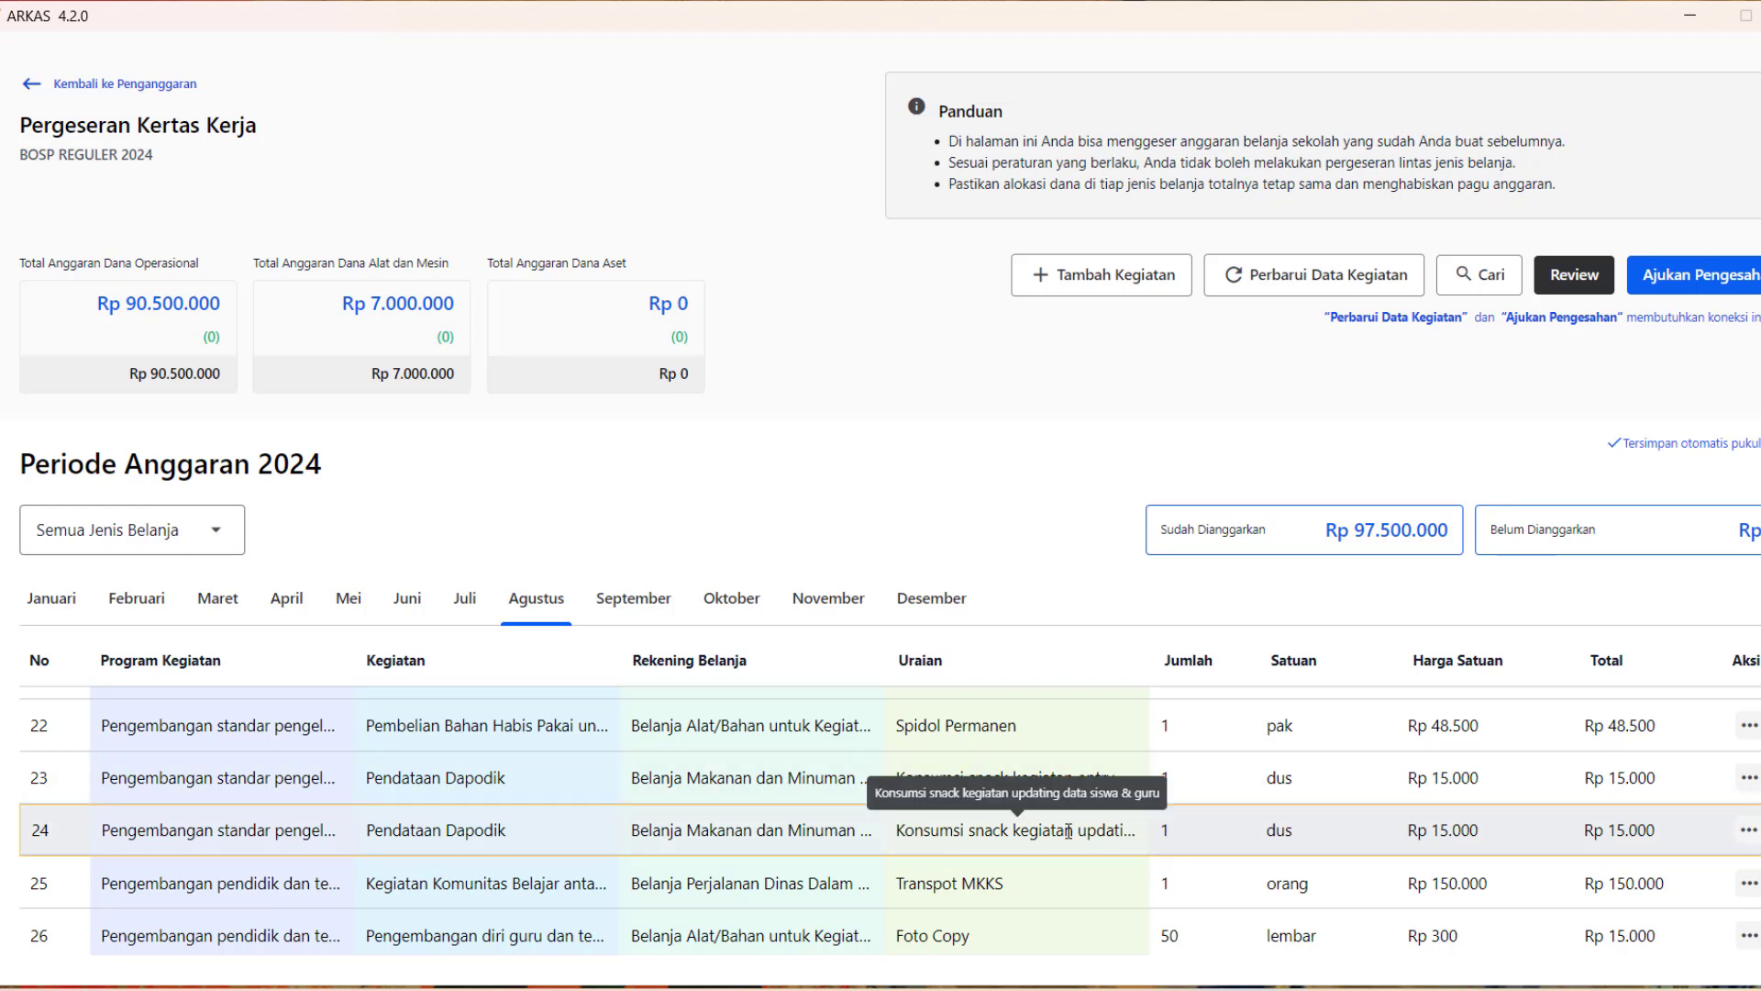
left_click(466, 601)
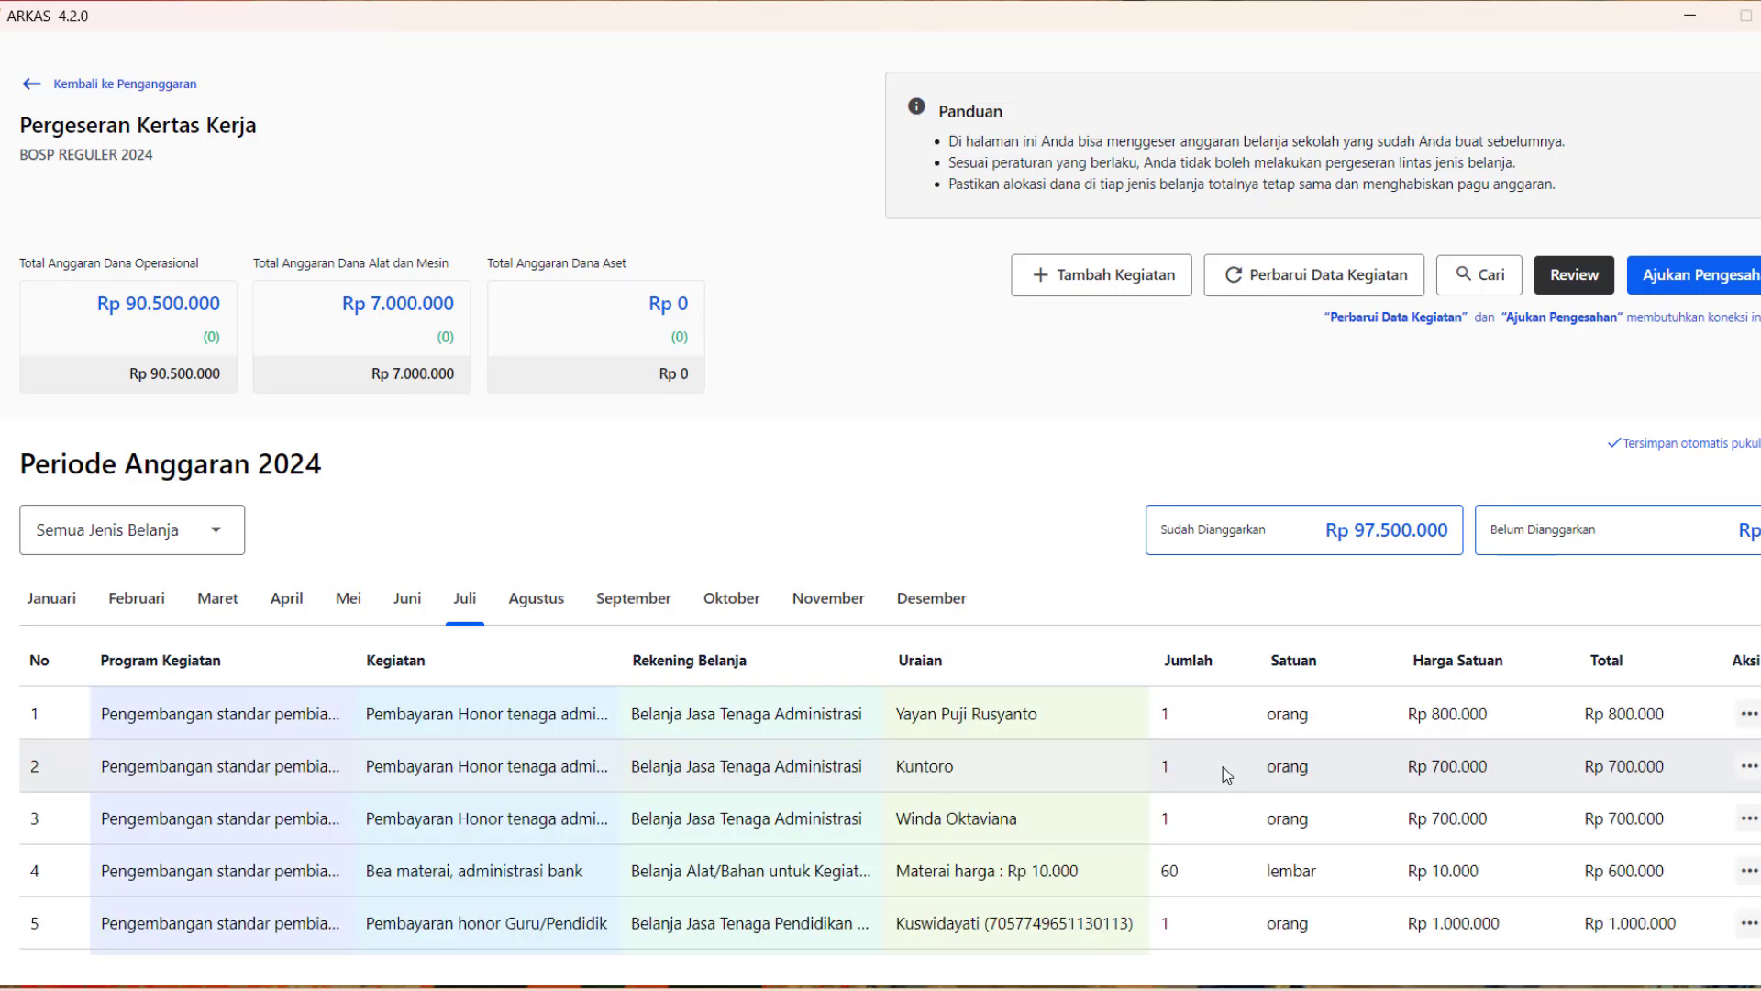
scroll(1229, 778, "down", 4)
scroll(1240, 782, "down", 6)
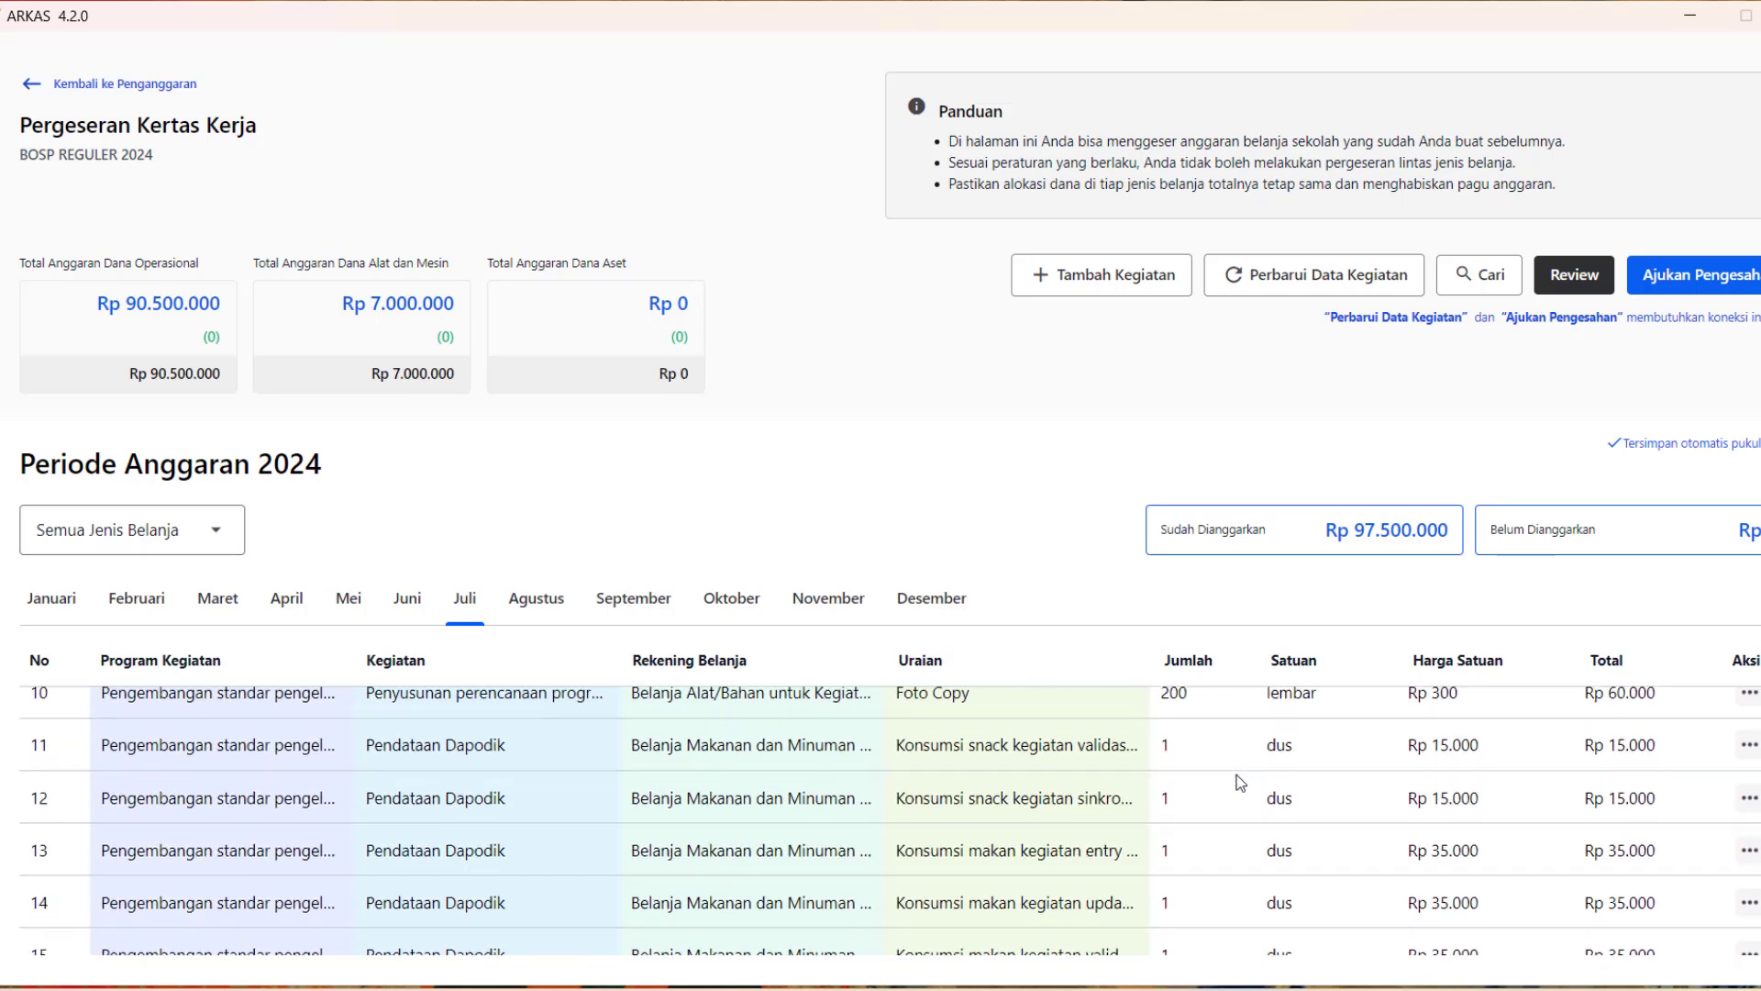
scroll(1240, 782, "down", 3)
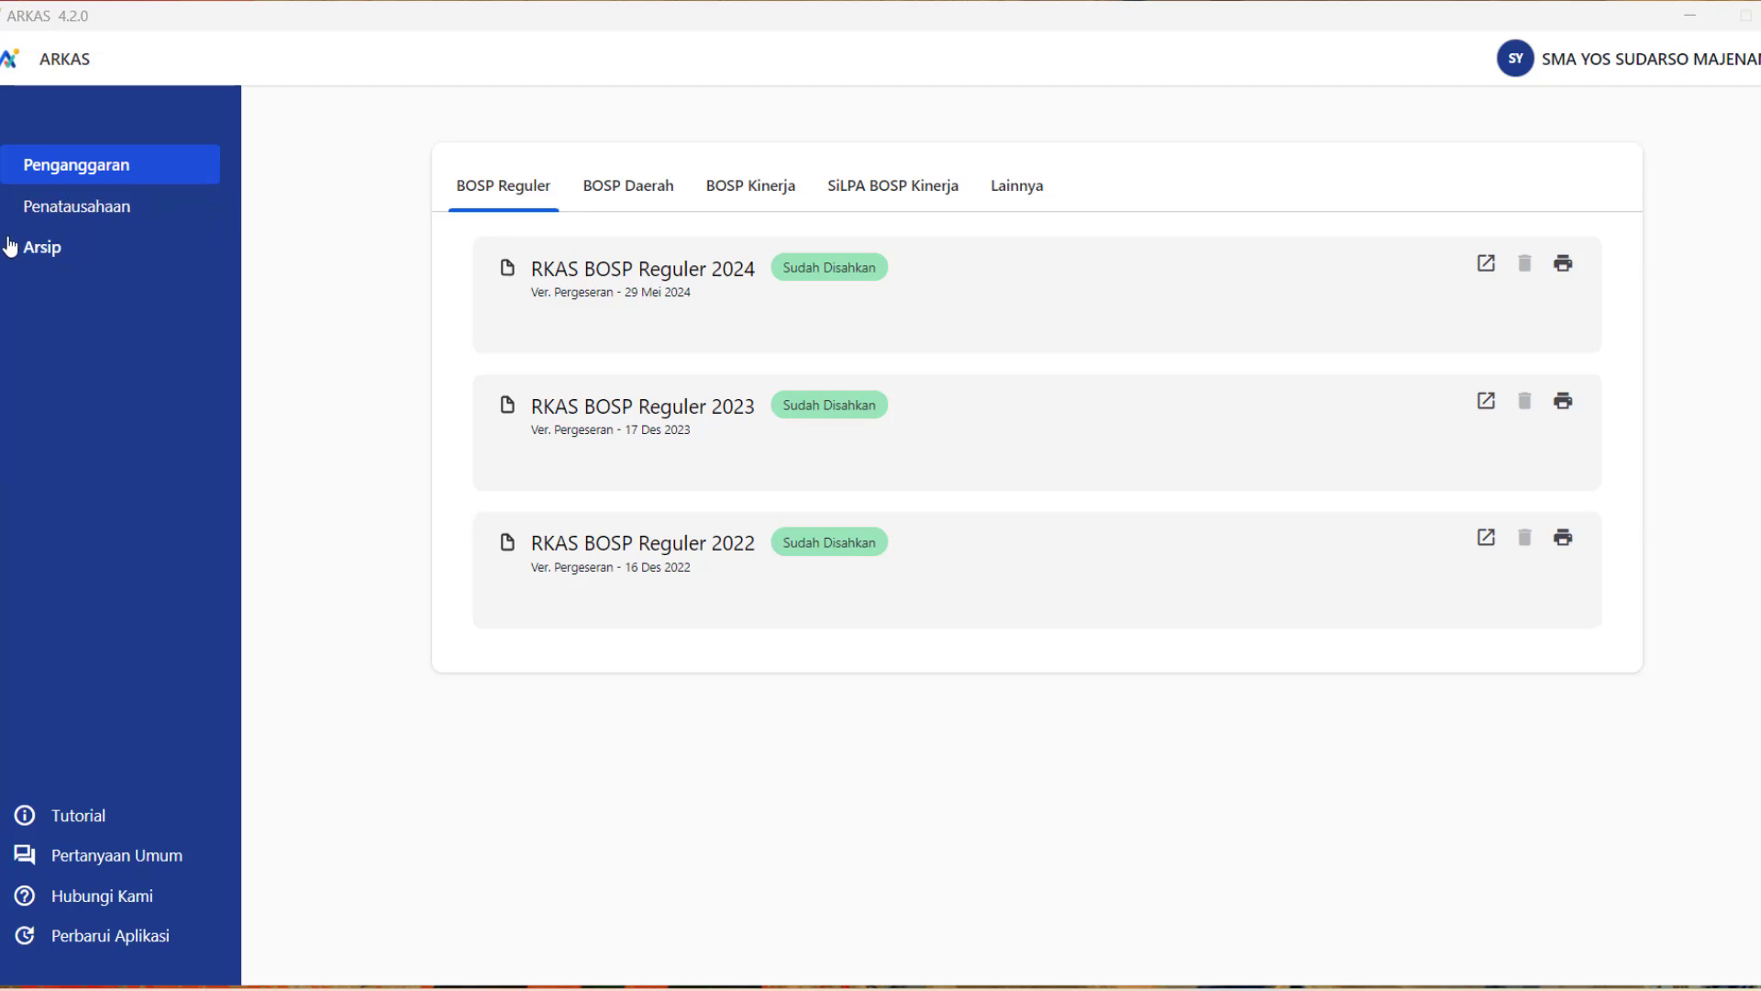
Check the monthly BKU statuses in Penatausahaan and open RKAS BOSP Reguler 2024 from Penganggaran.
left_click(81, 211)
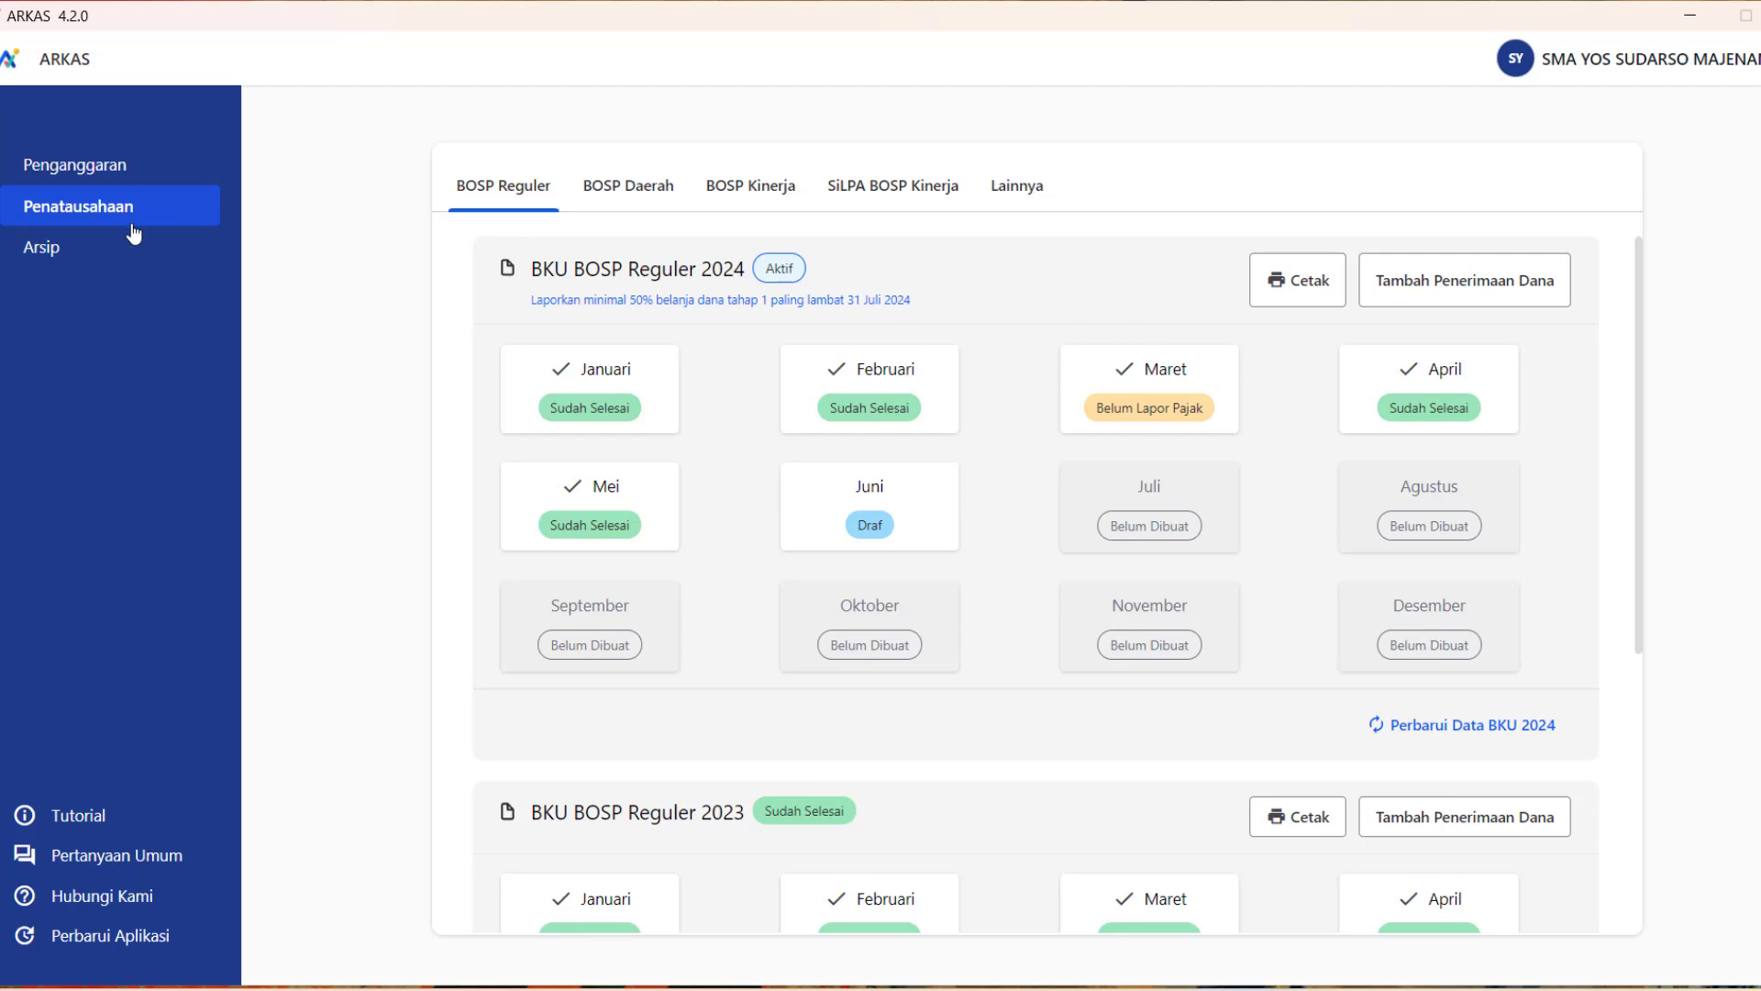
left_click(111, 168)
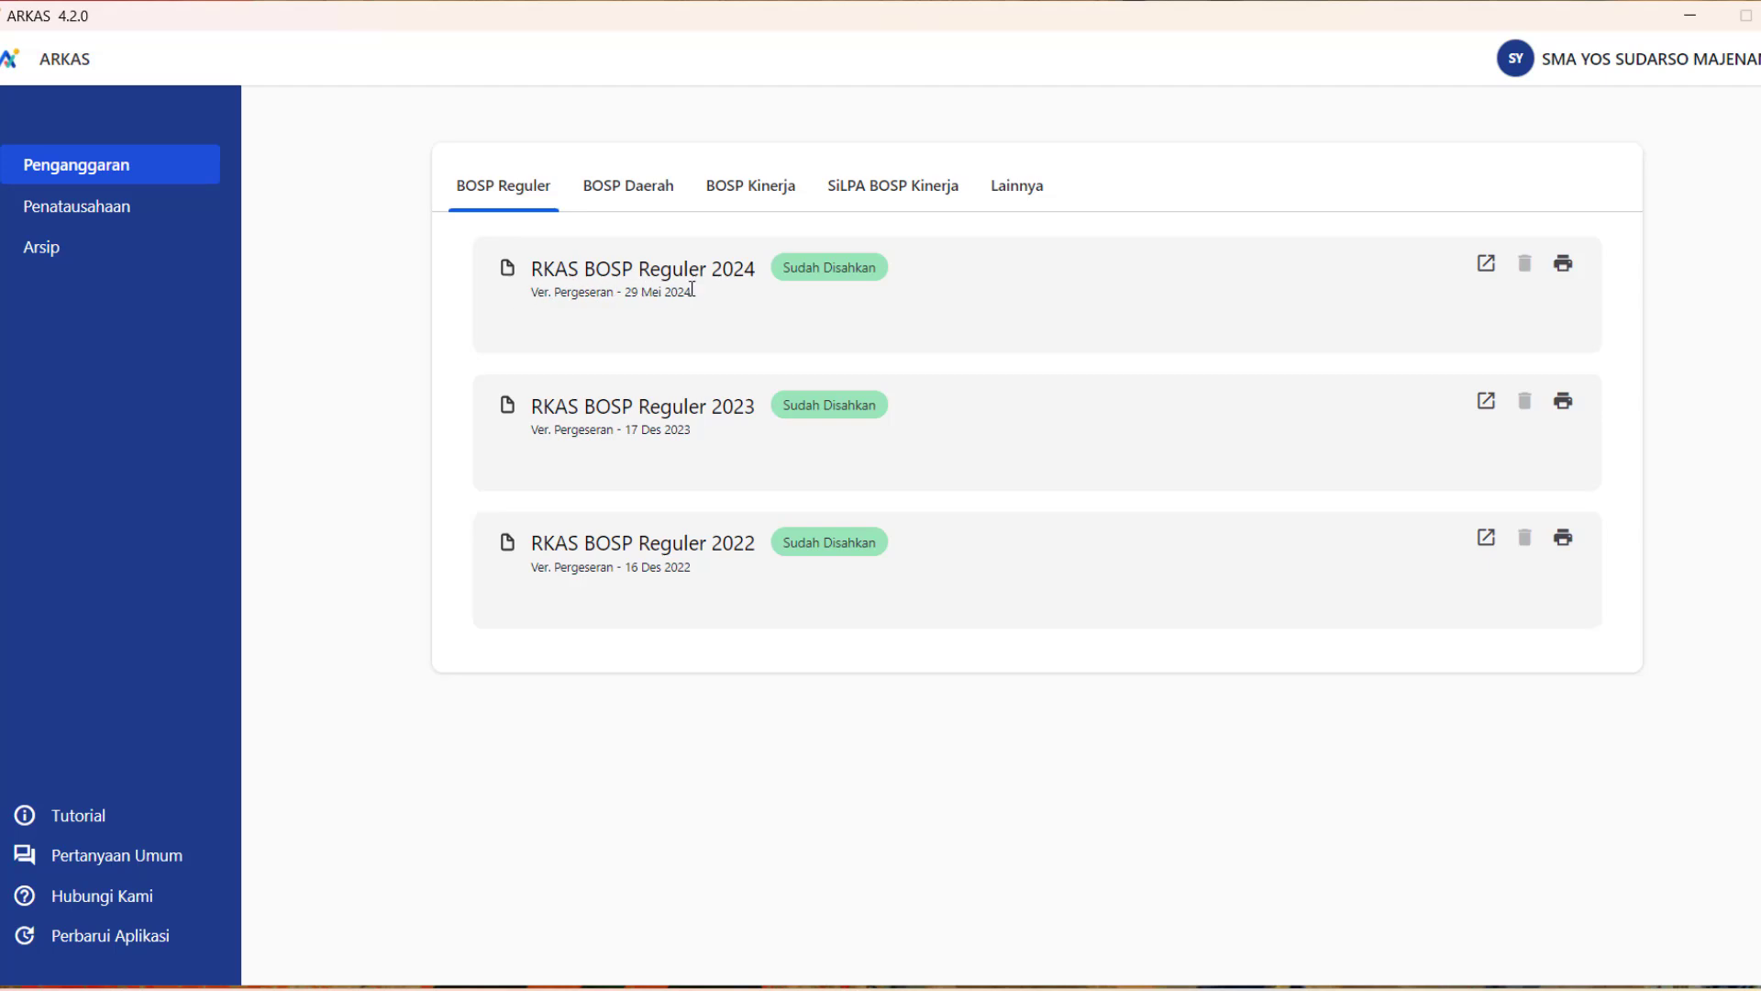
left_click(1486, 265)
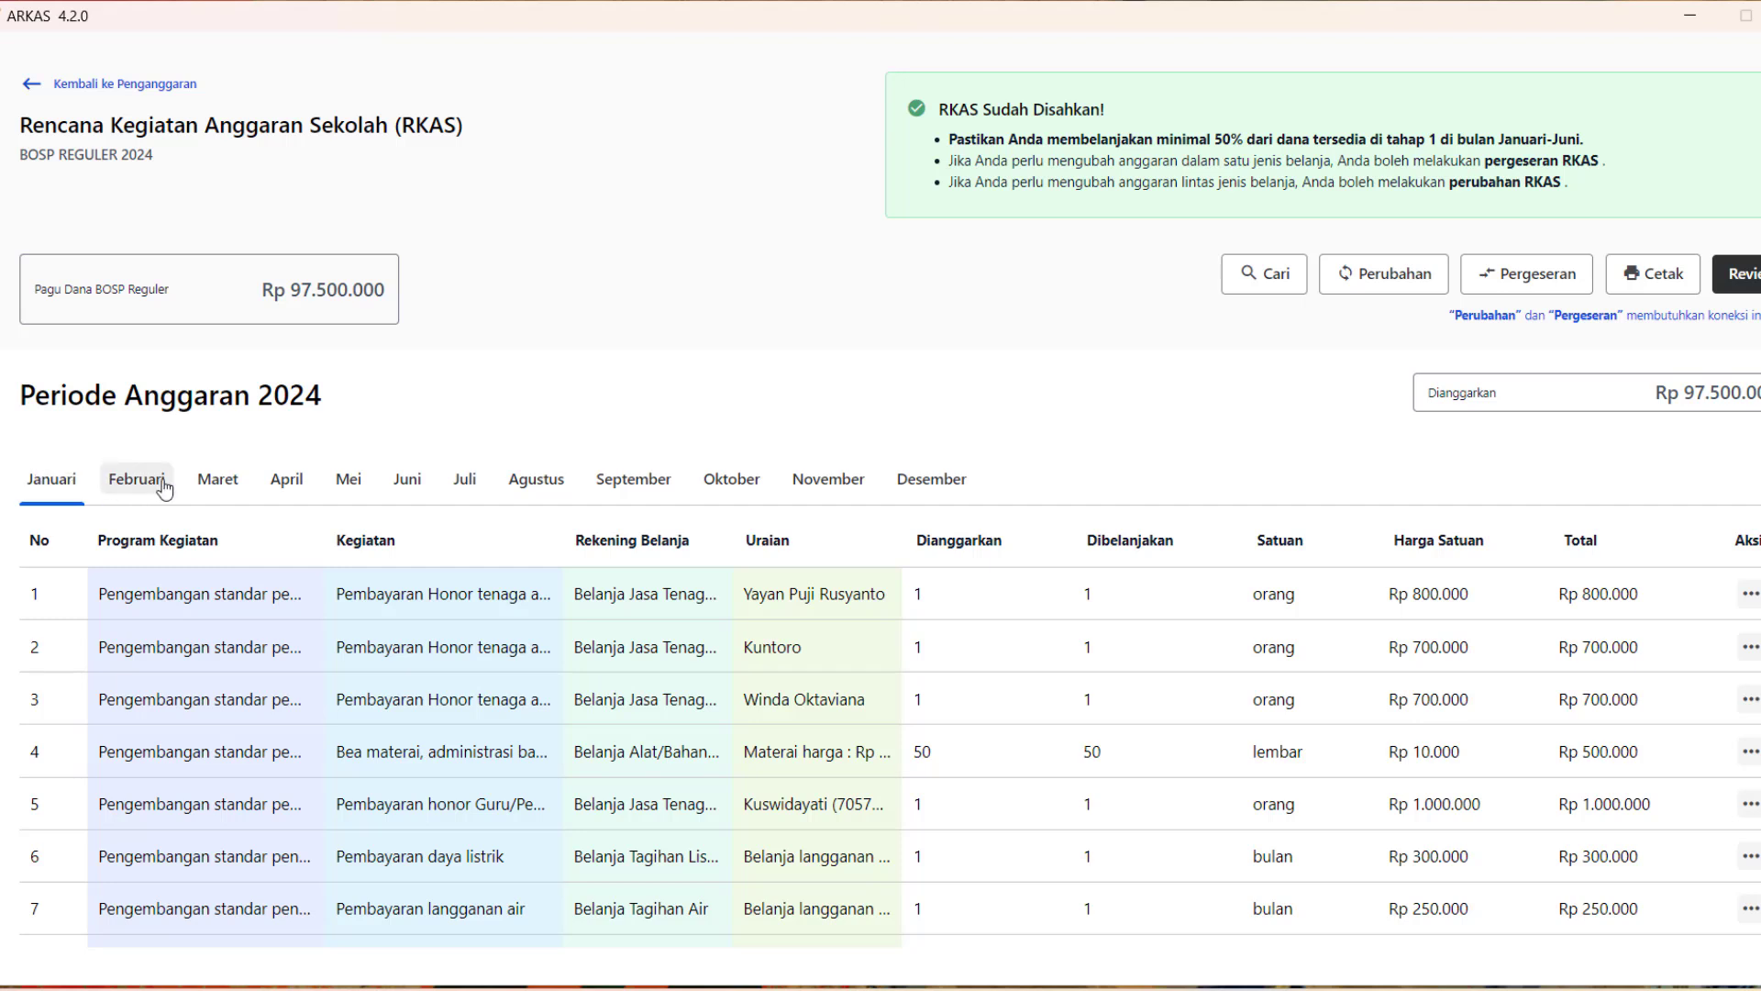
Examine the June budget items, comparing the budgeted quantities with the quantities already spent.
left_click(414, 491)
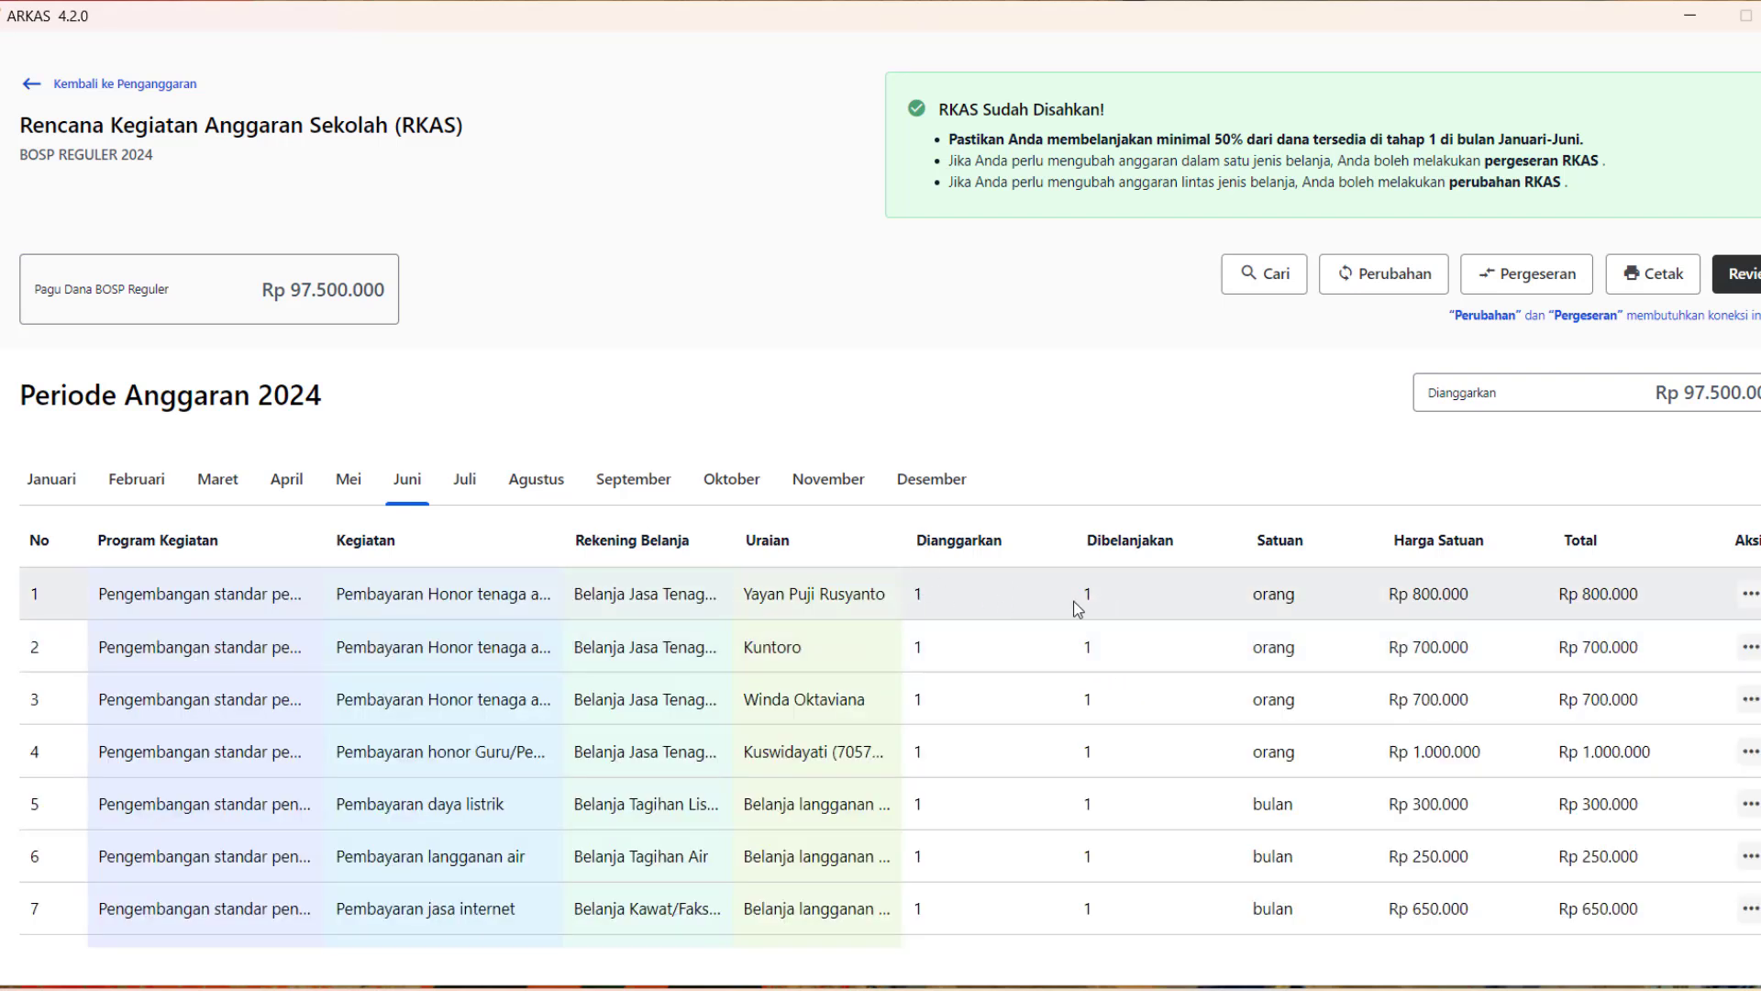
scroll(1083, 688, "down", 1)
scroll(1083, 688, "down", 3)
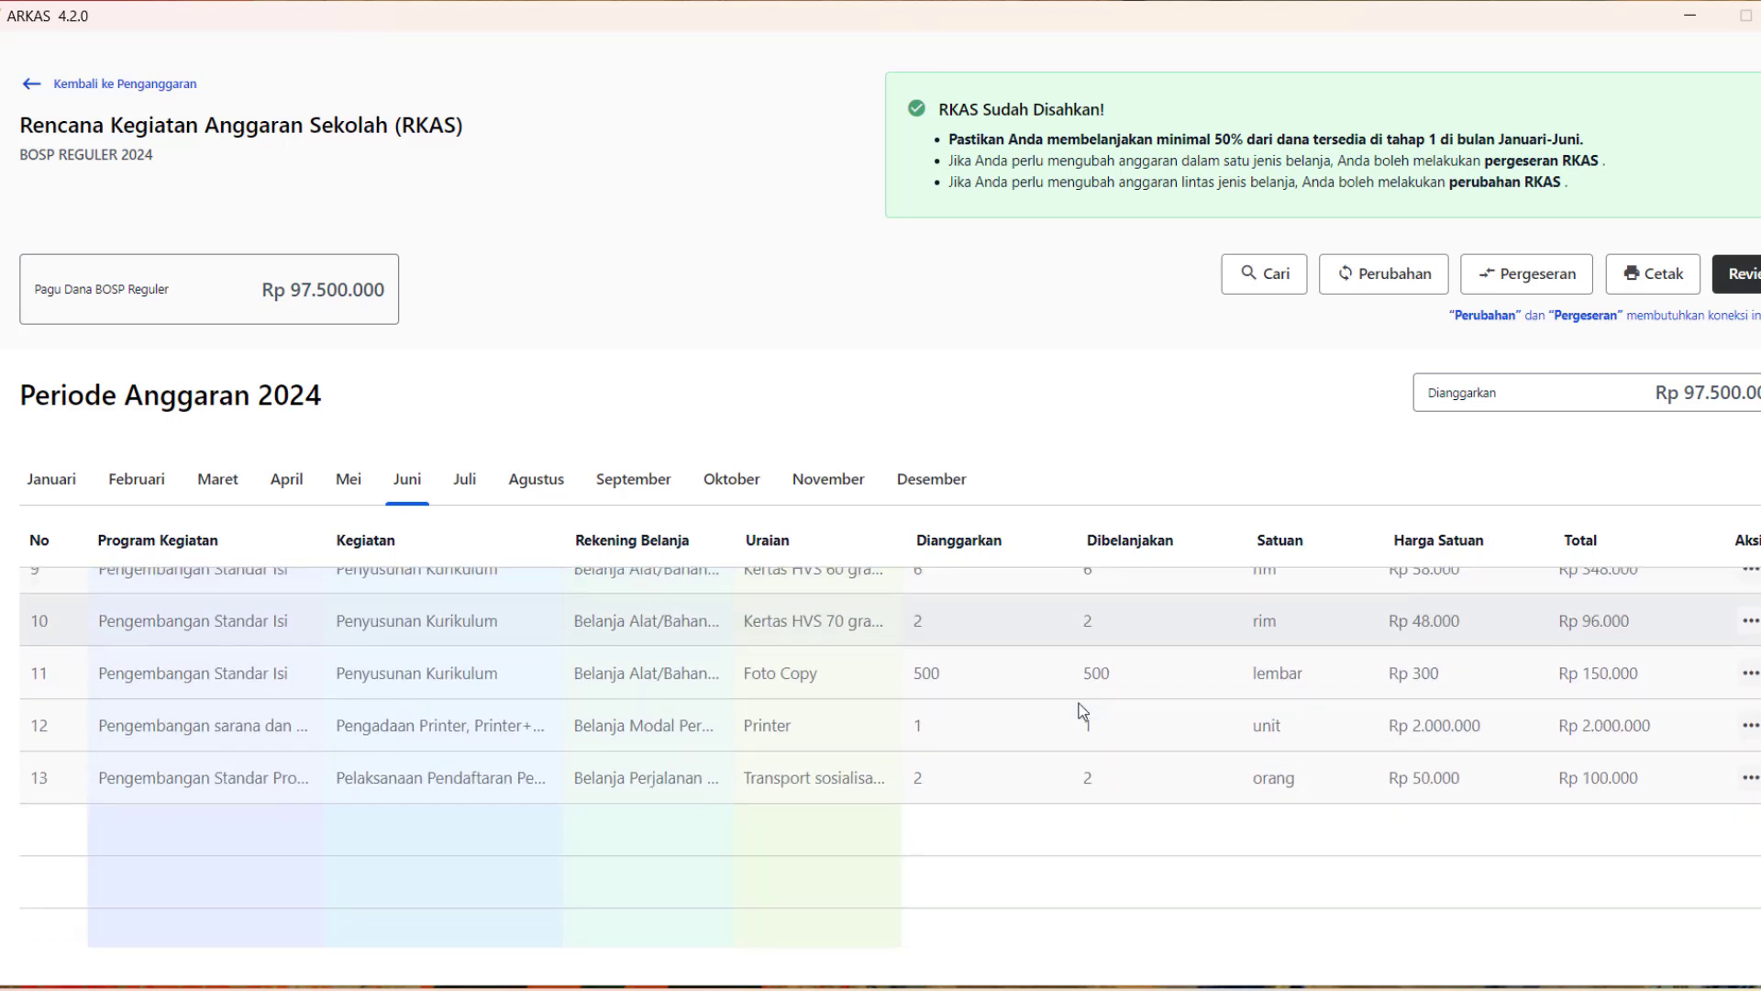
scroll(1086, 701, "up", 1)
scroll(971, 710, "up", 1)
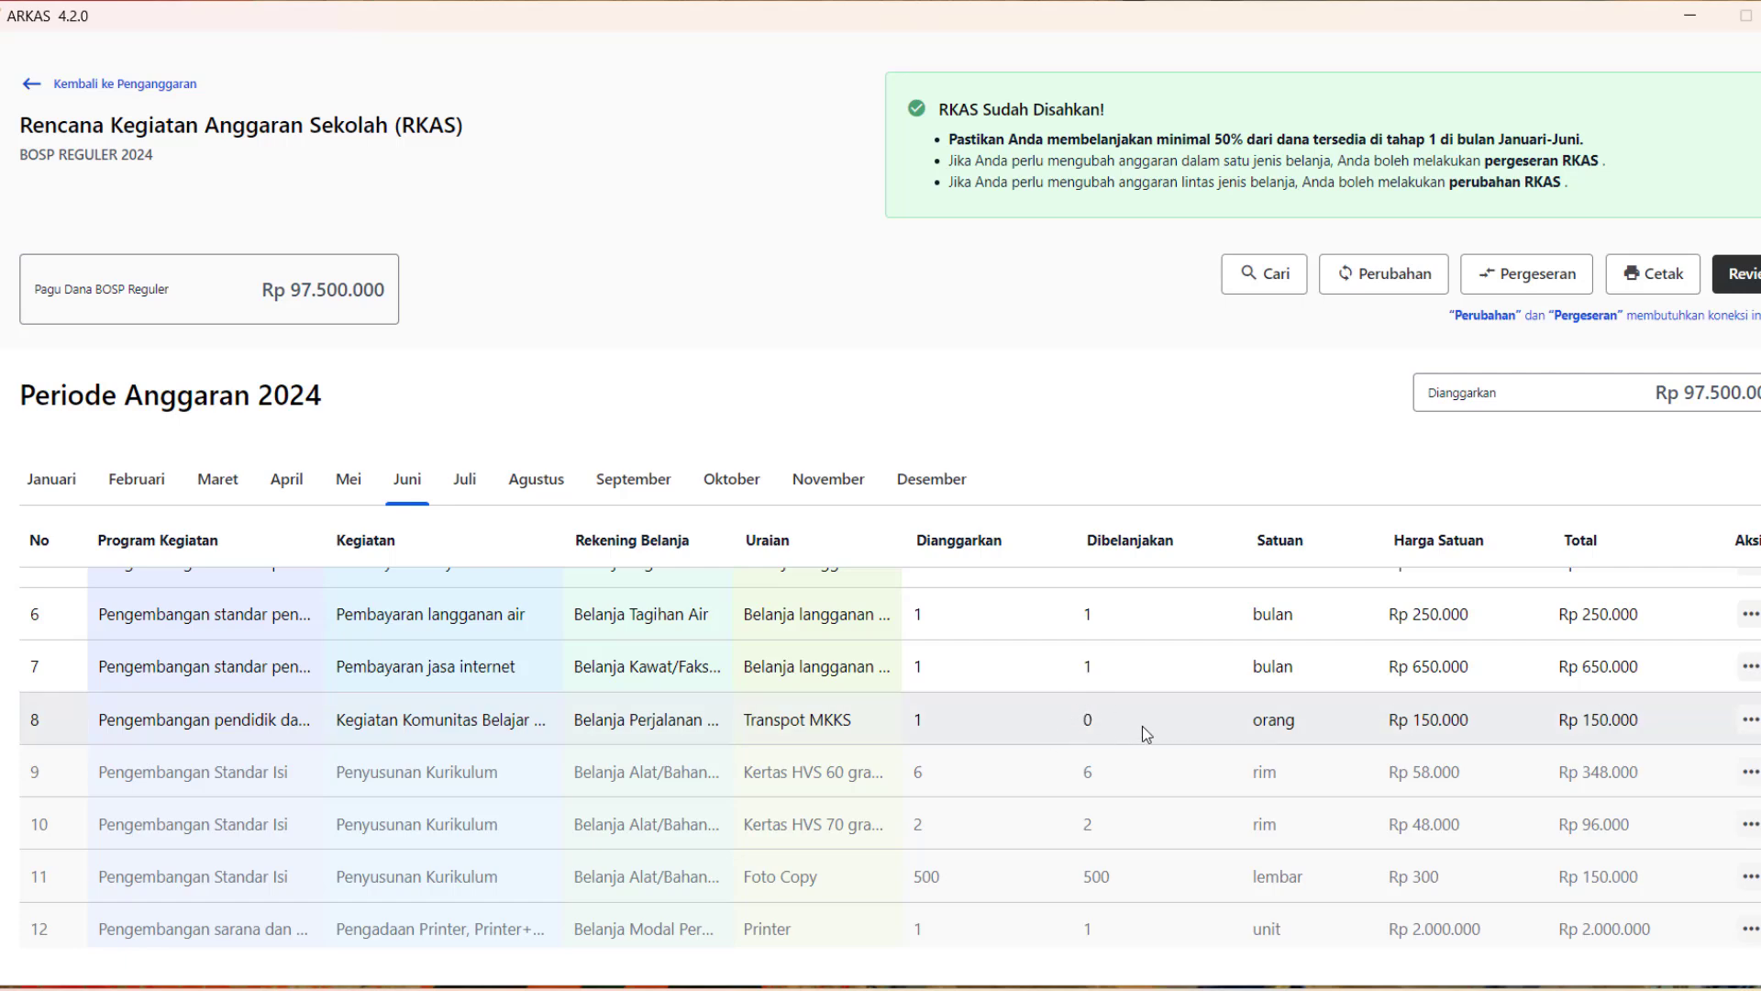
scroll(1133, 720, "up", 2)
scroll(1123, 708, "up", 2)
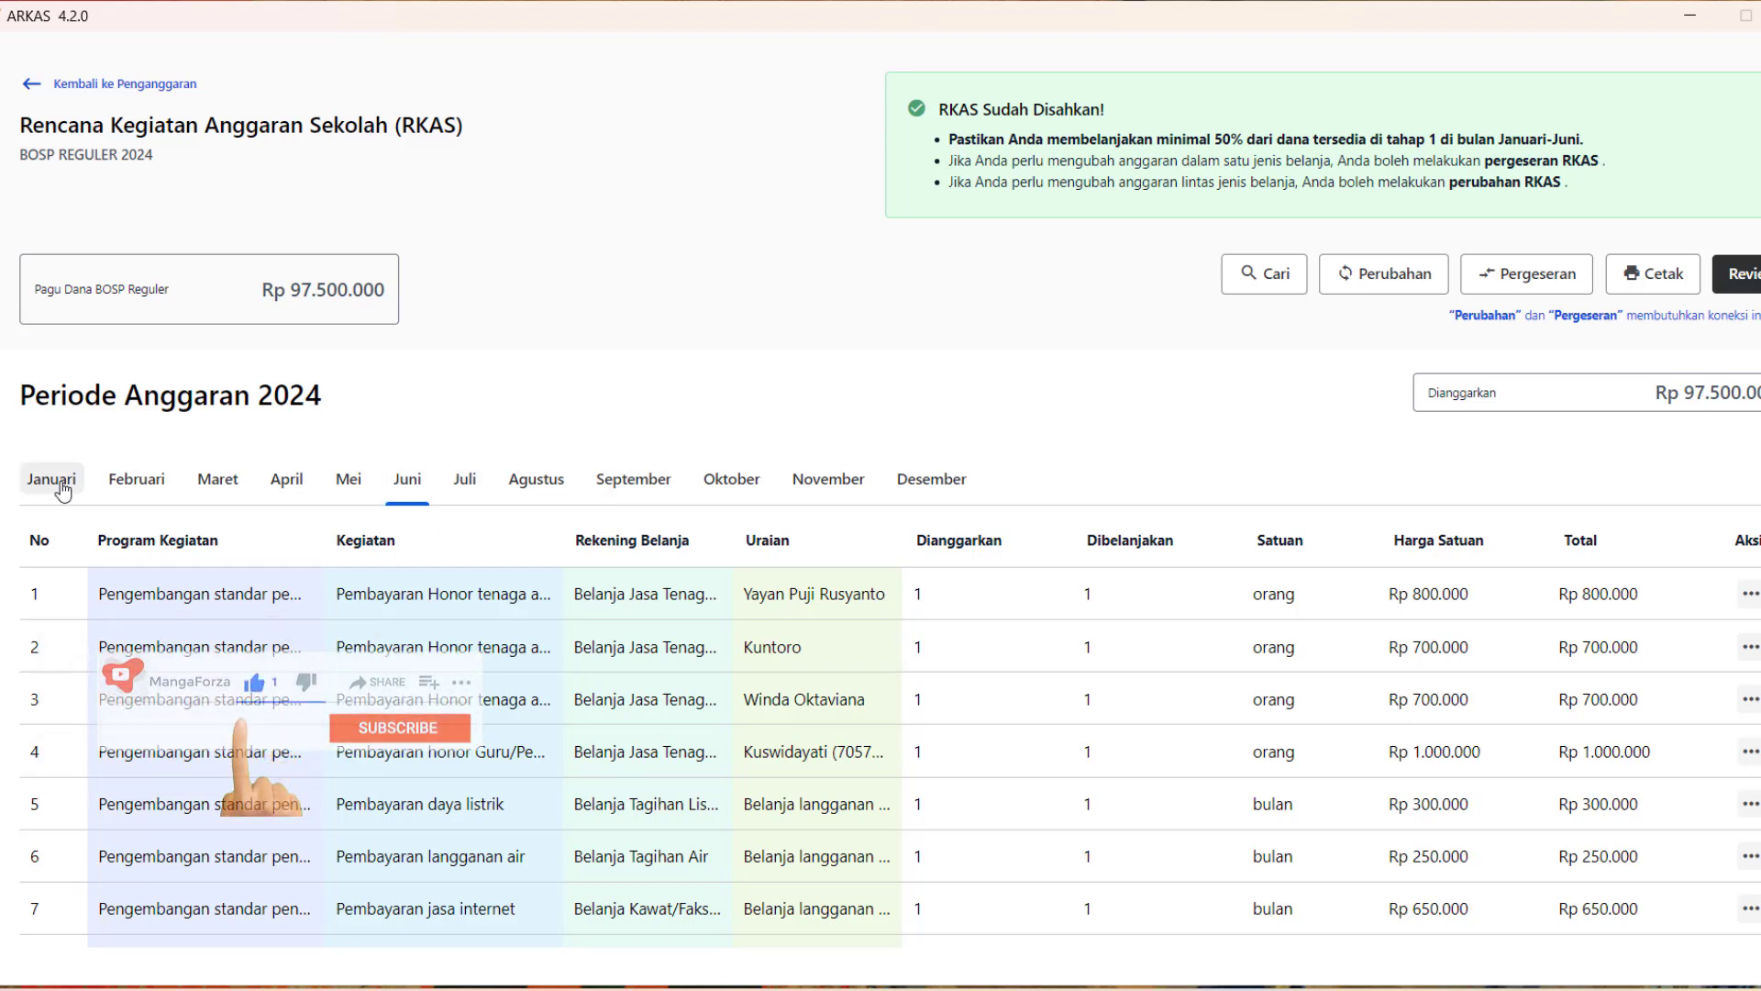
Start a Pergeseran of the 2024 RKAS and look over the June items in its worksheet.
left_click(1531, 286)
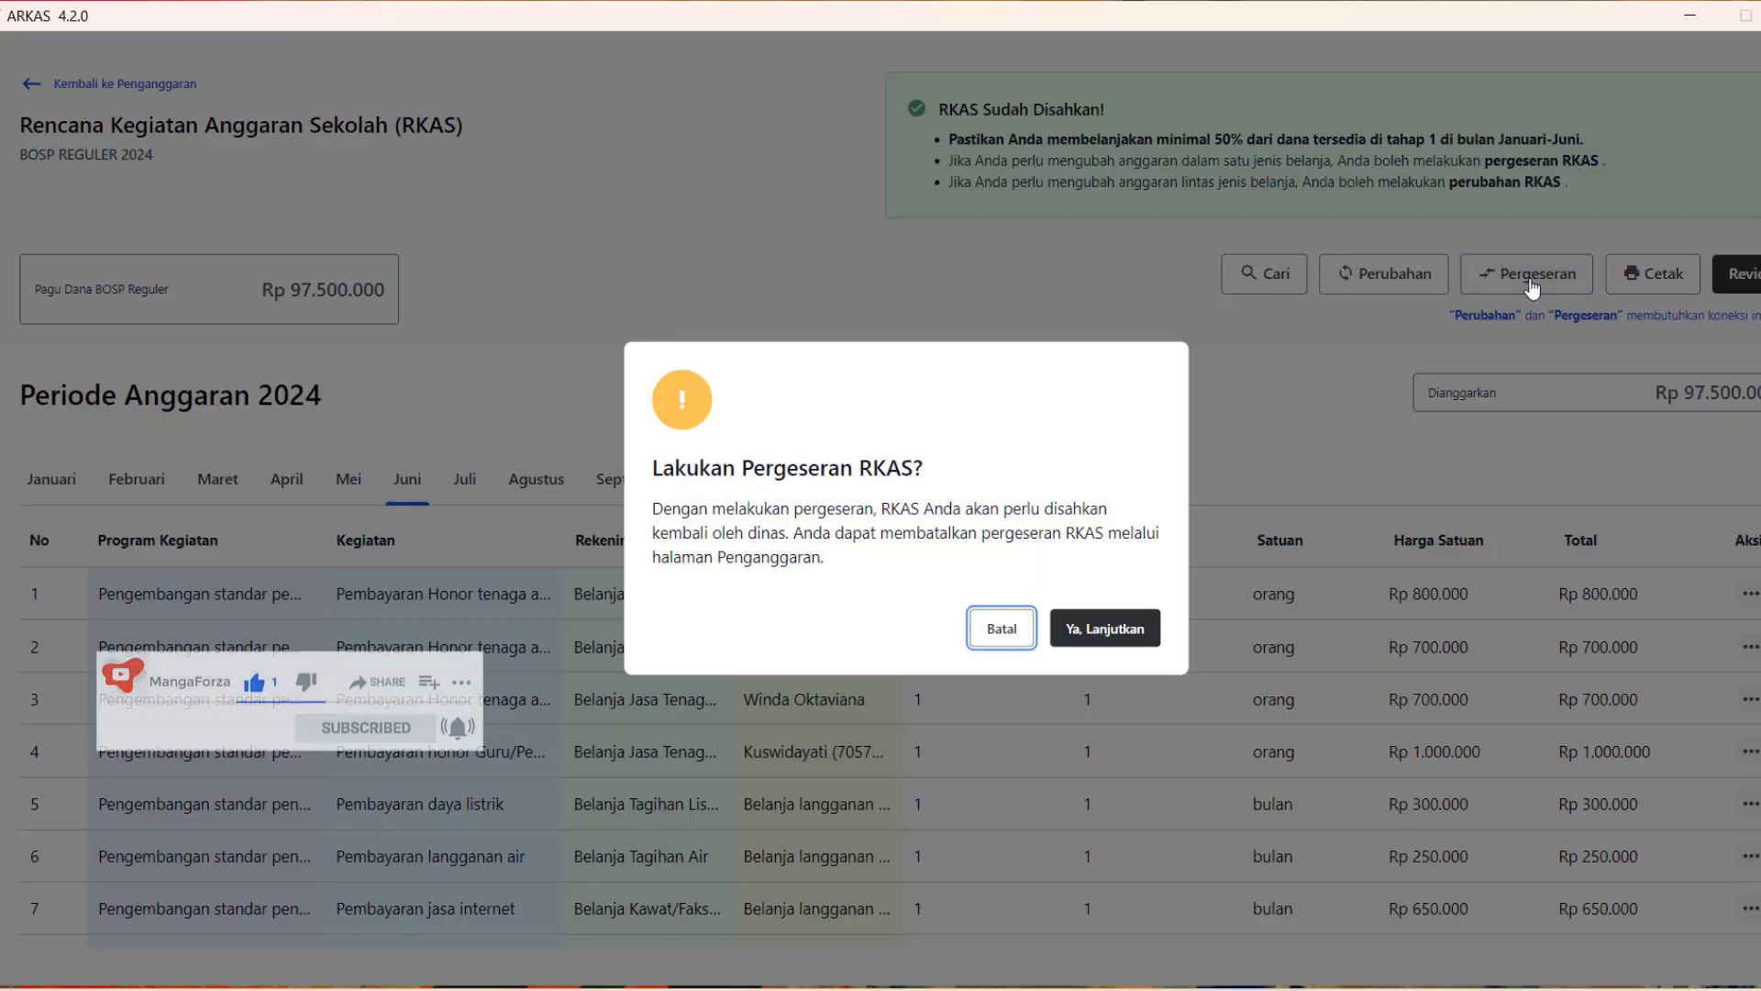
left_click(1117, 627)
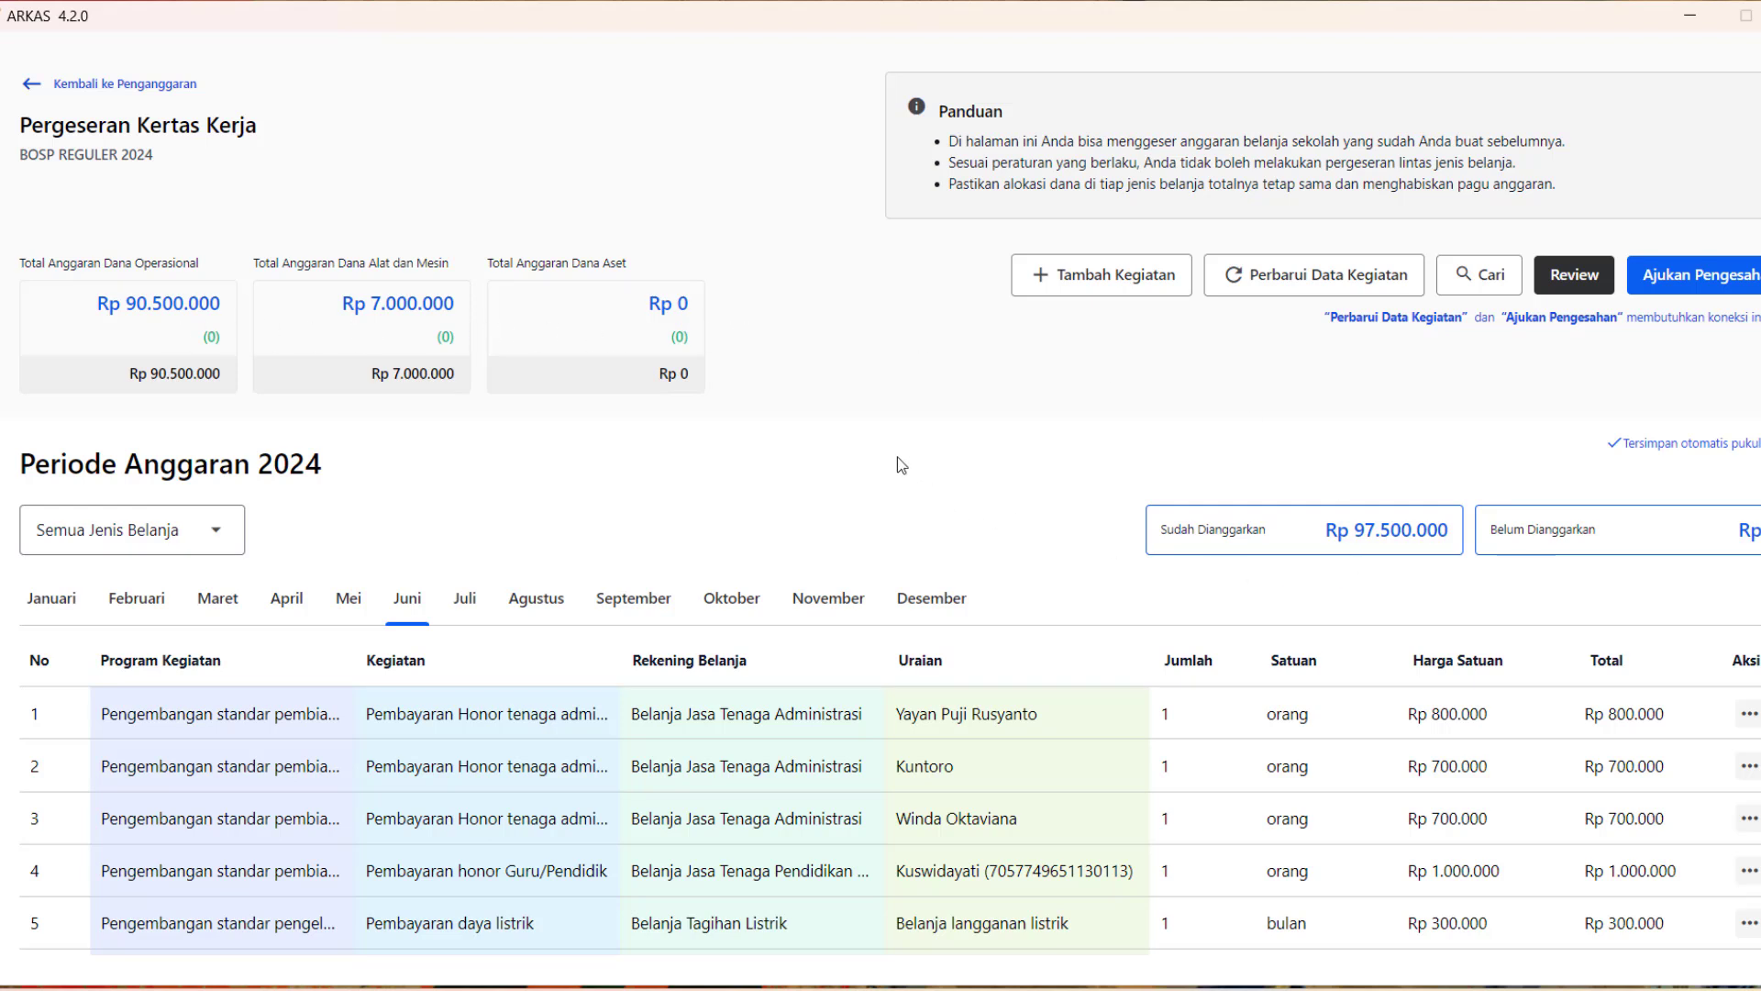
scroll(873, 697, "down", 2)
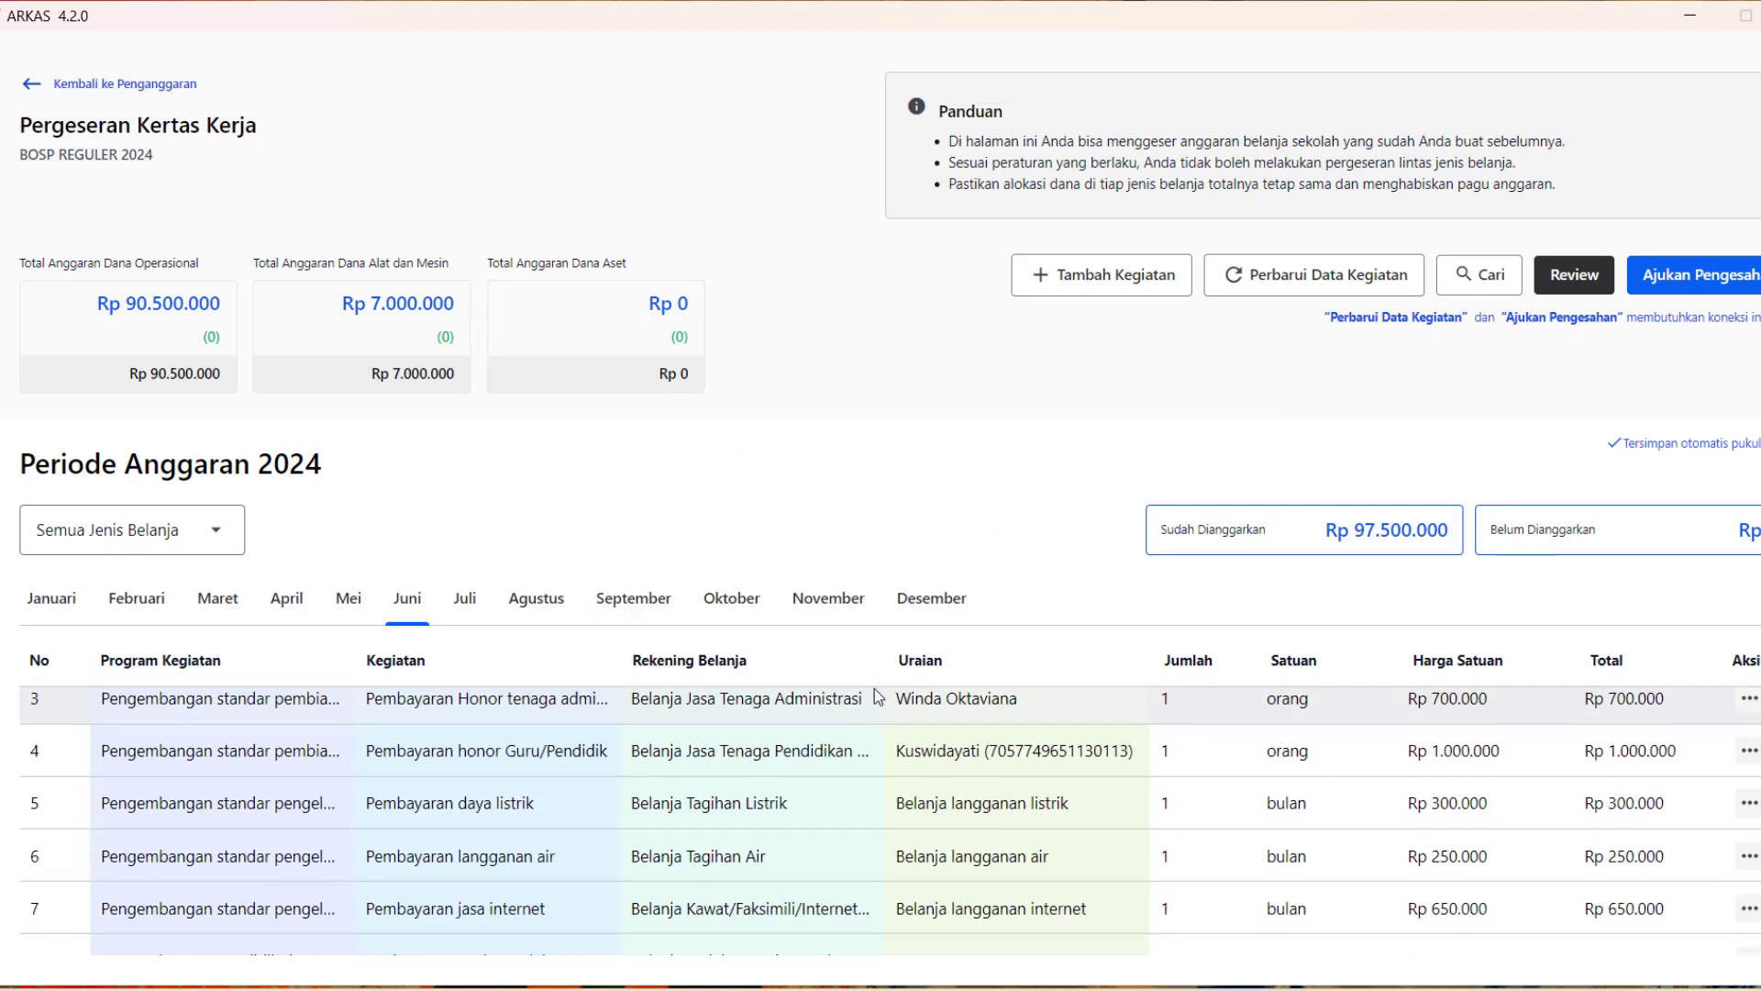
scroll(846, 864, "down", 2)
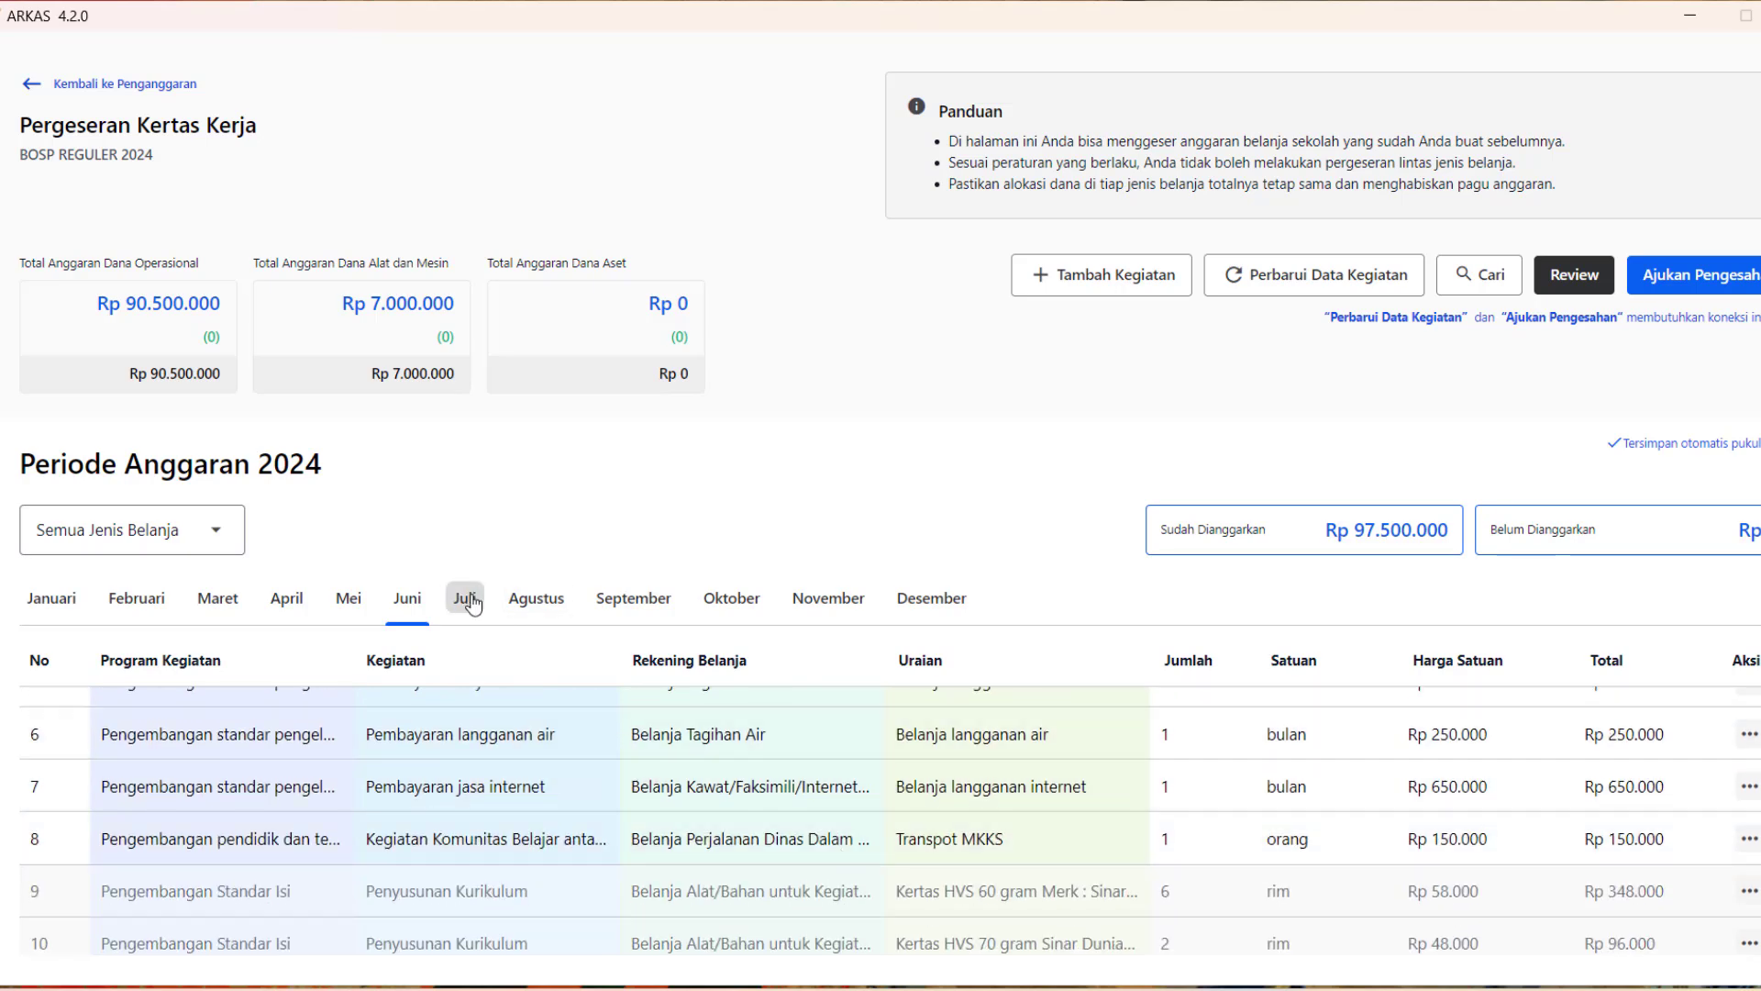
Examine the July budget items, looking for the Pendataan Dapodik consumption and transport entries.
left_click(464, 598)
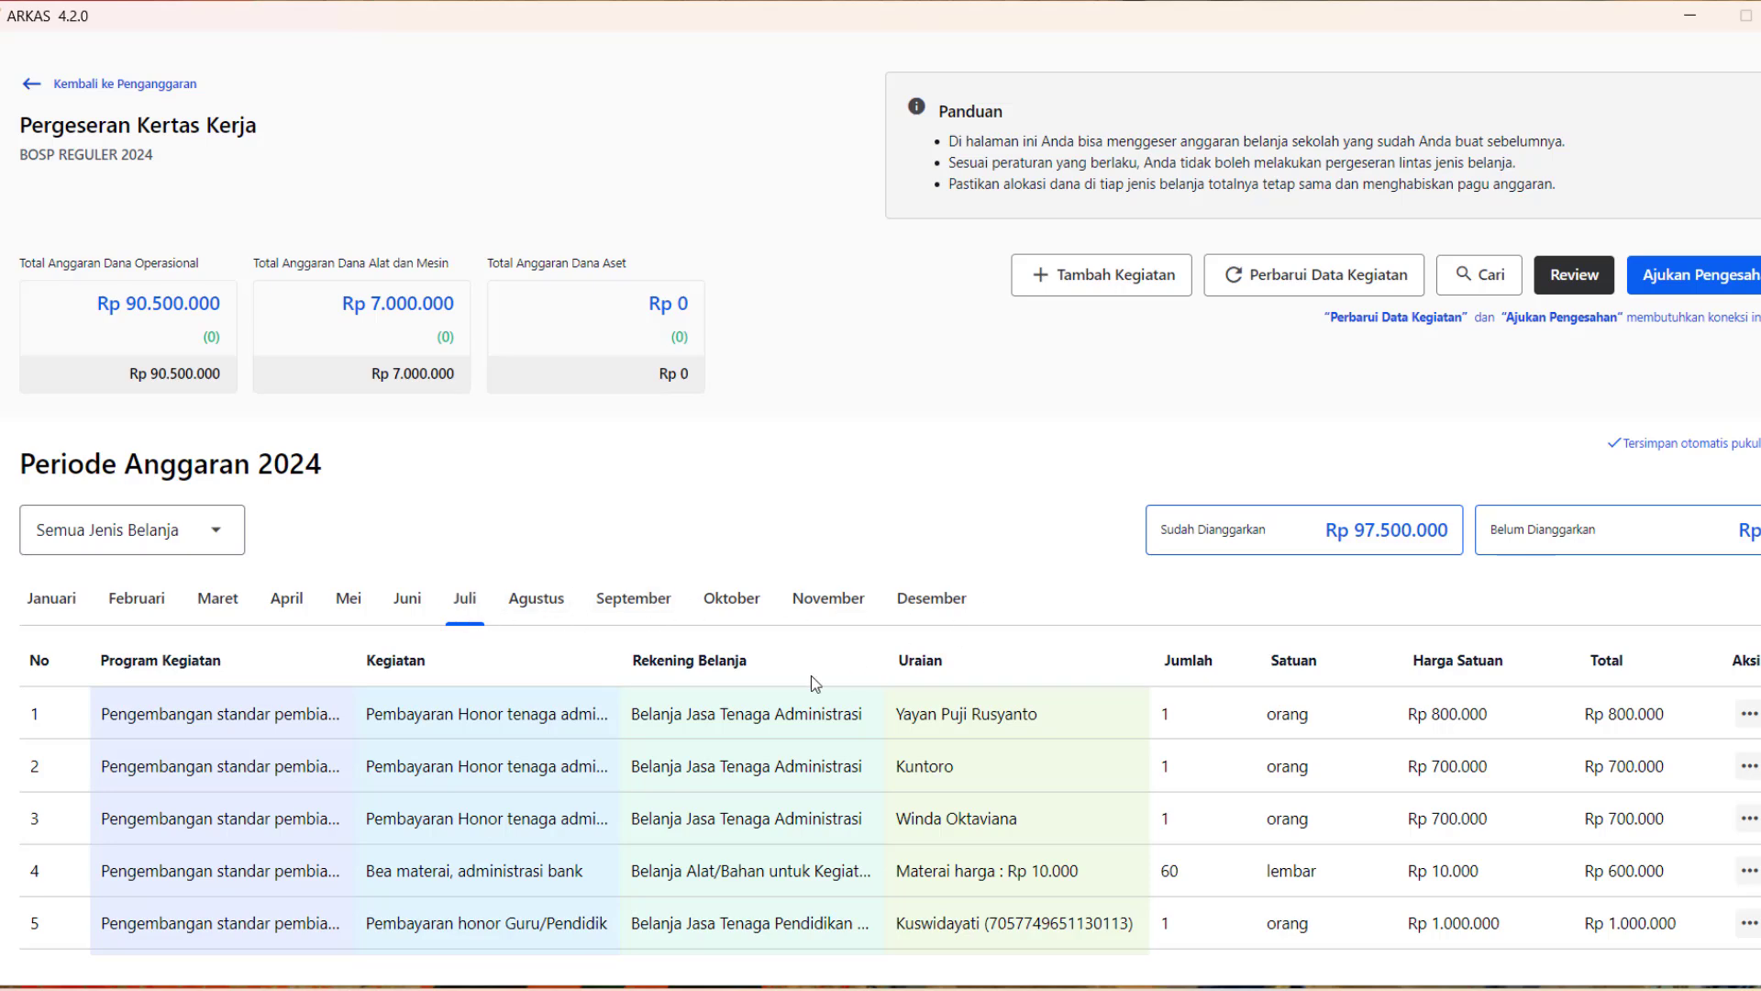
scroll(940, 787, "down", 7)
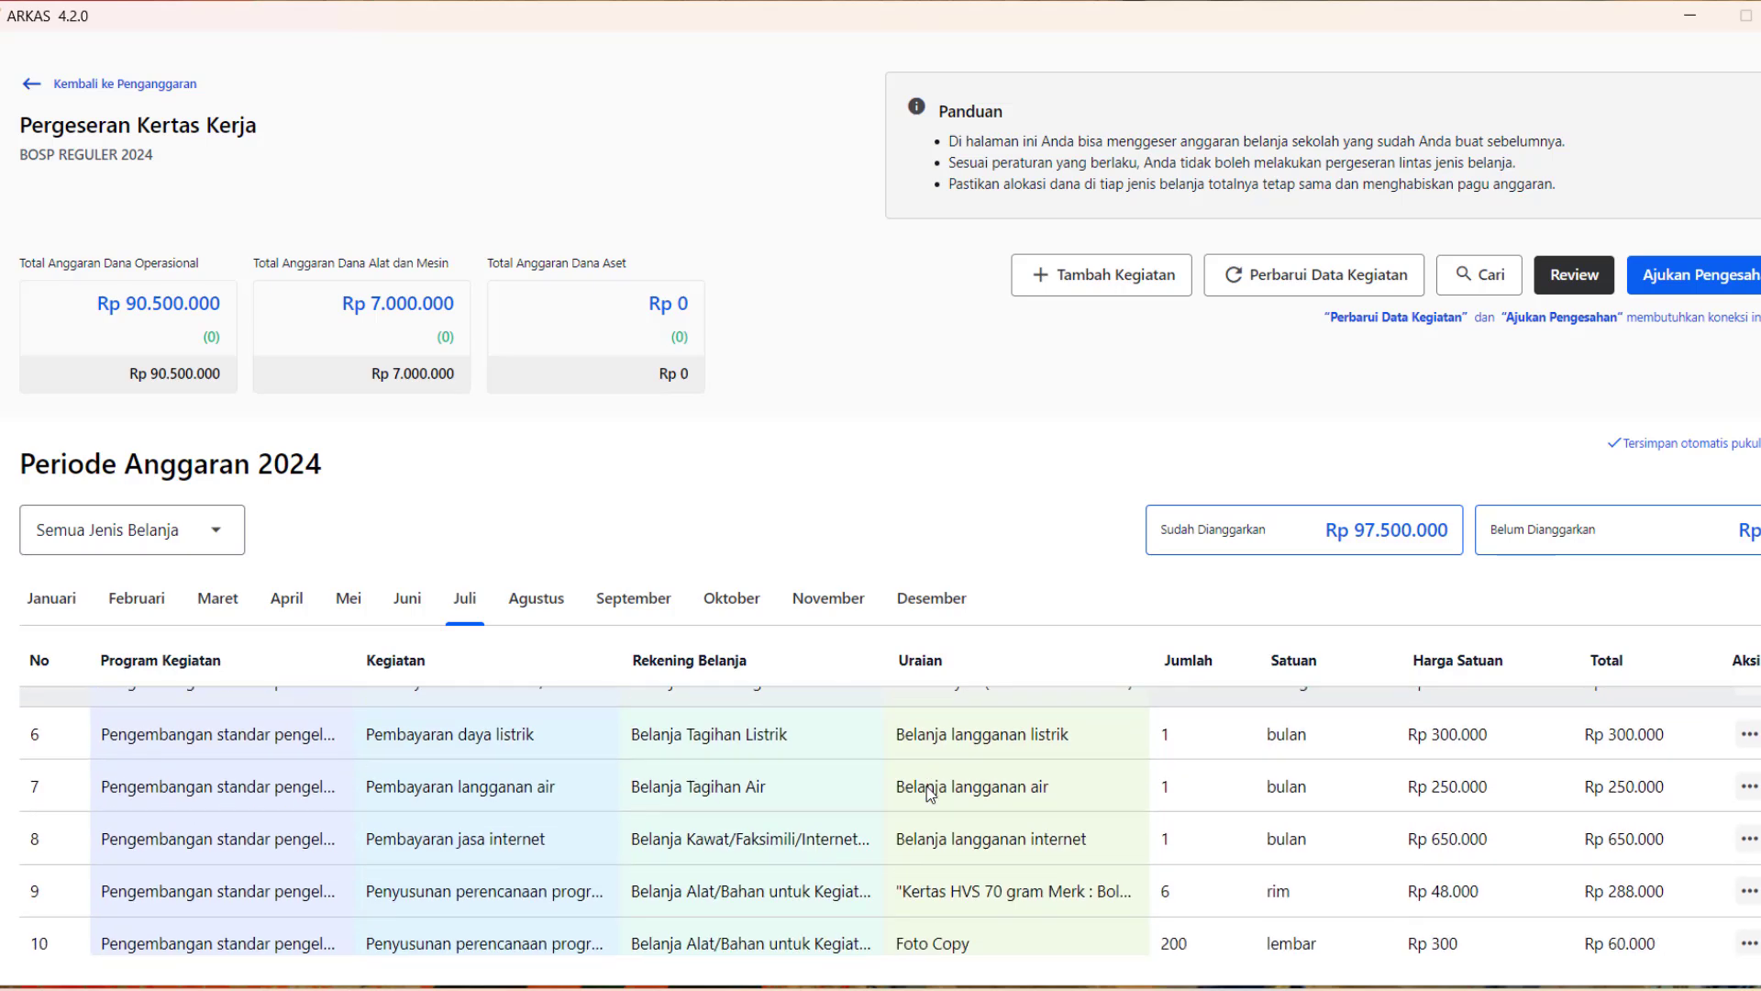
scroll(1013, 796, "down", 2)
scroll(1027, 798, "up", 2)
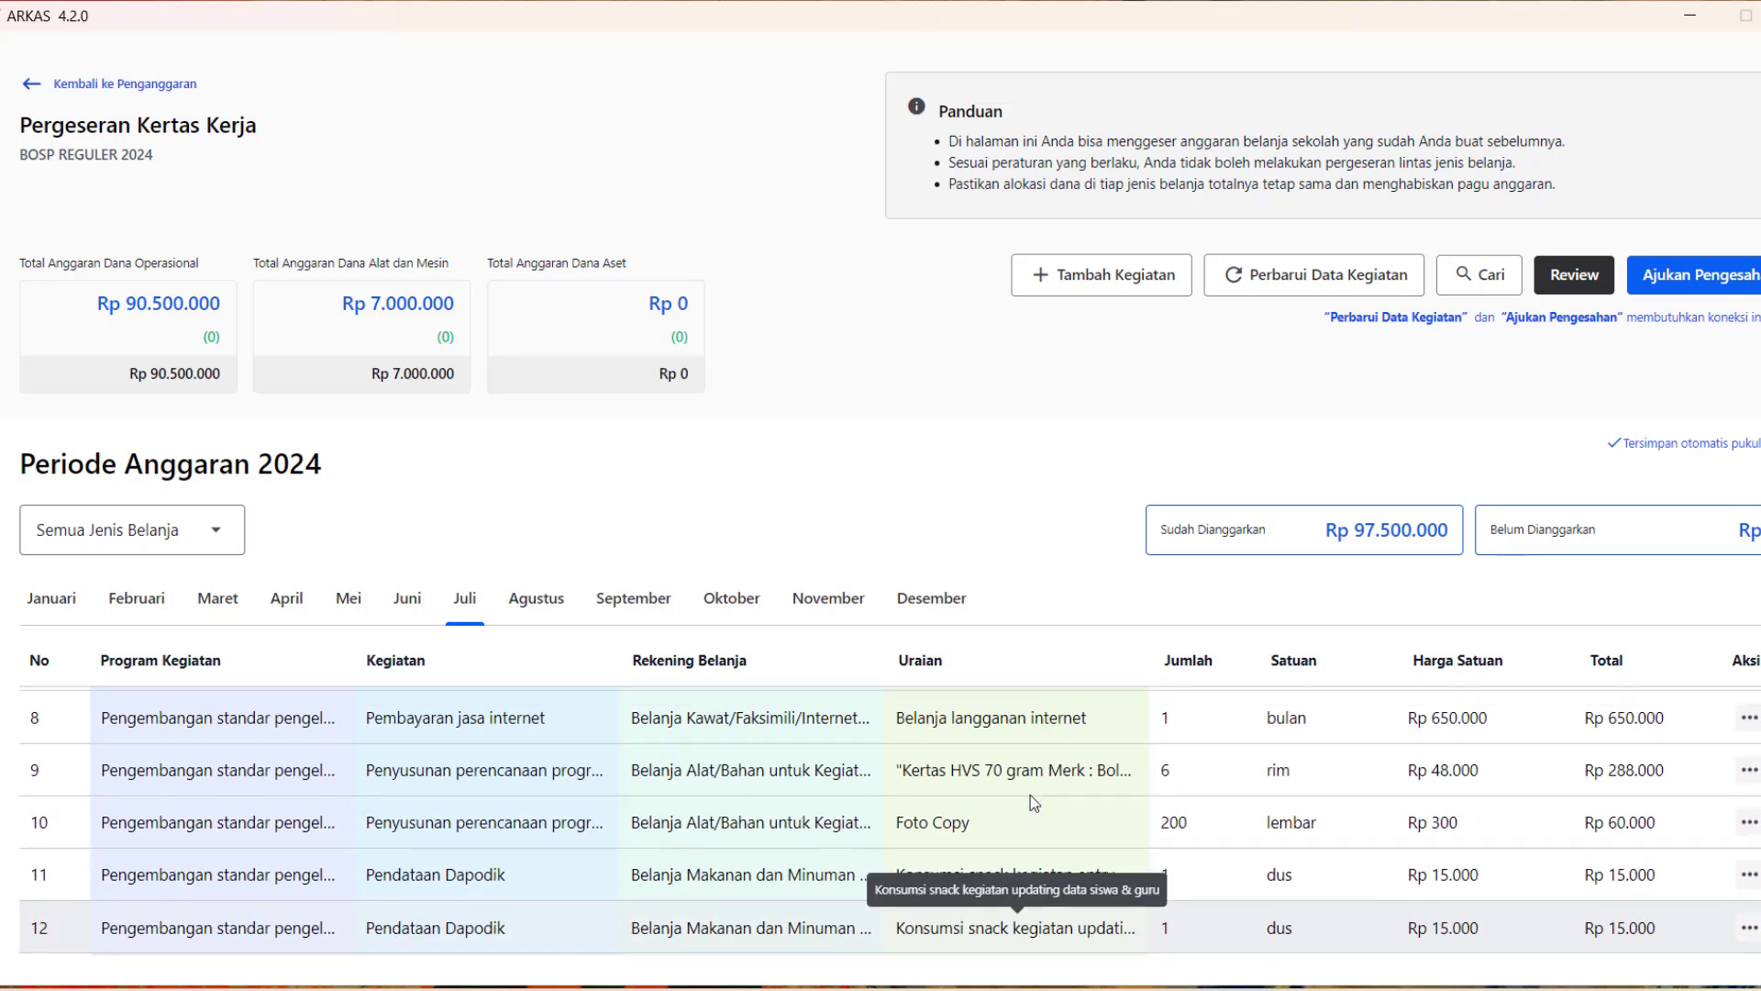
scroll(861, 849, "down", 5)
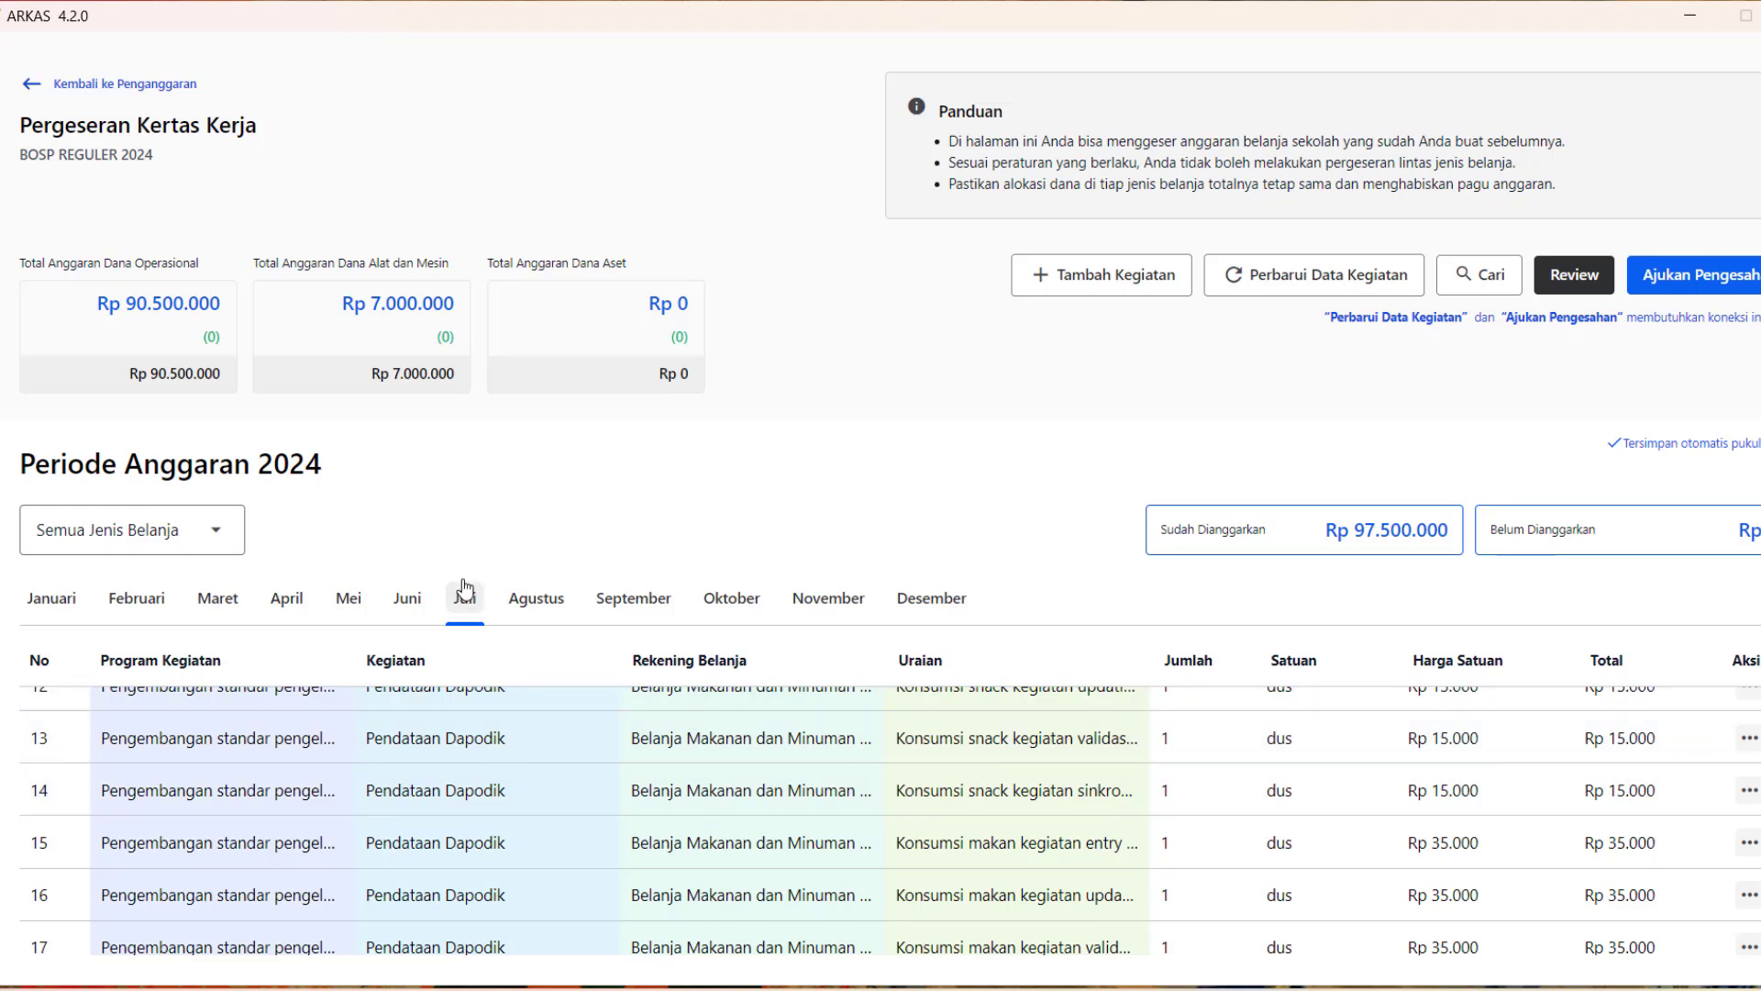
scroll(1042, 740, "up", 2)
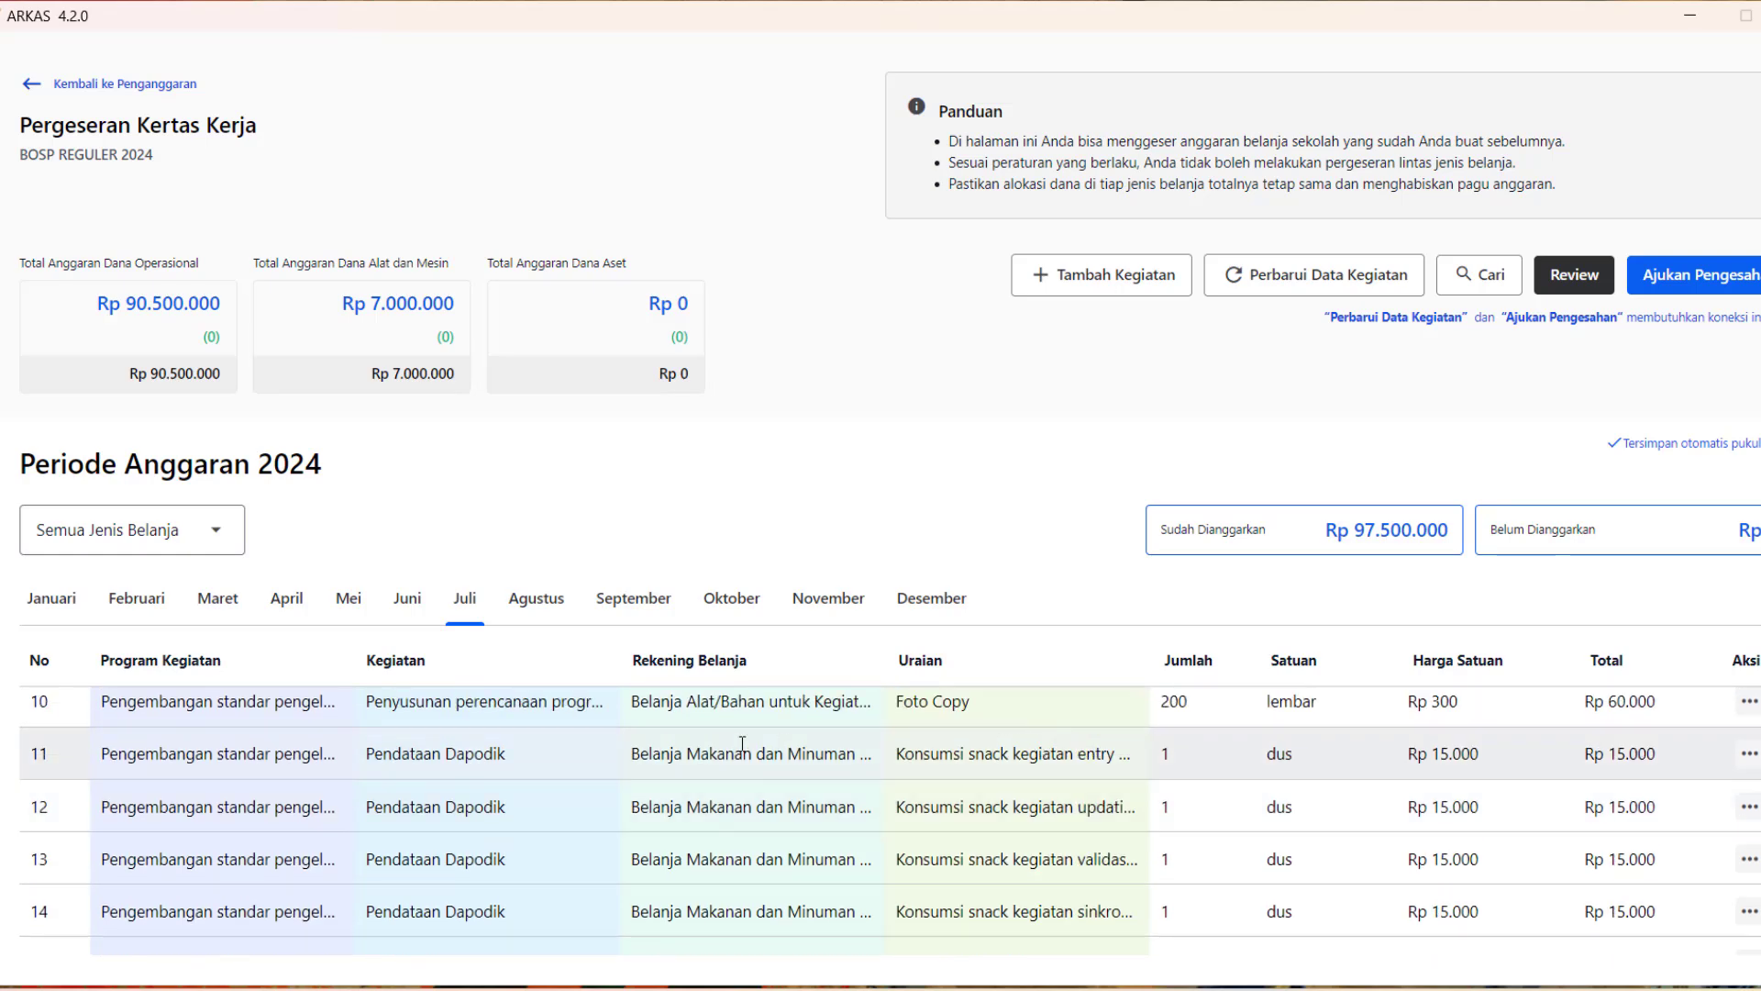
scroll(1011, 769, "down", 5)
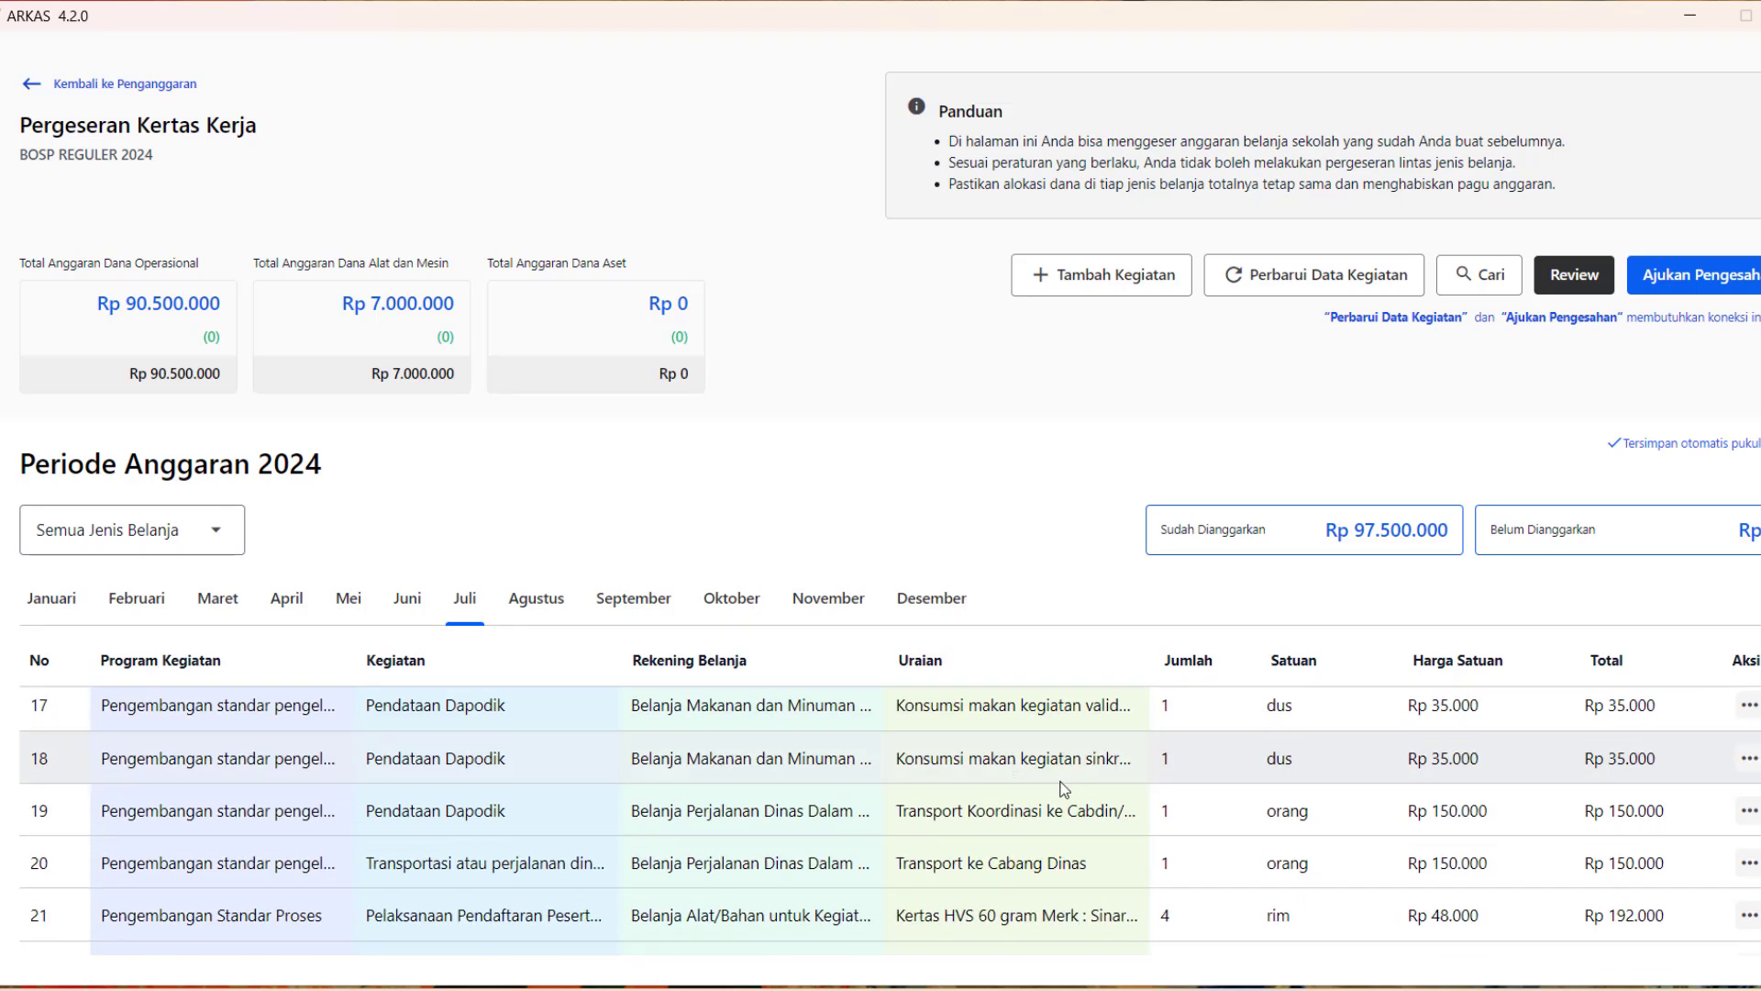
scroll(1062, 787, "up", 5)
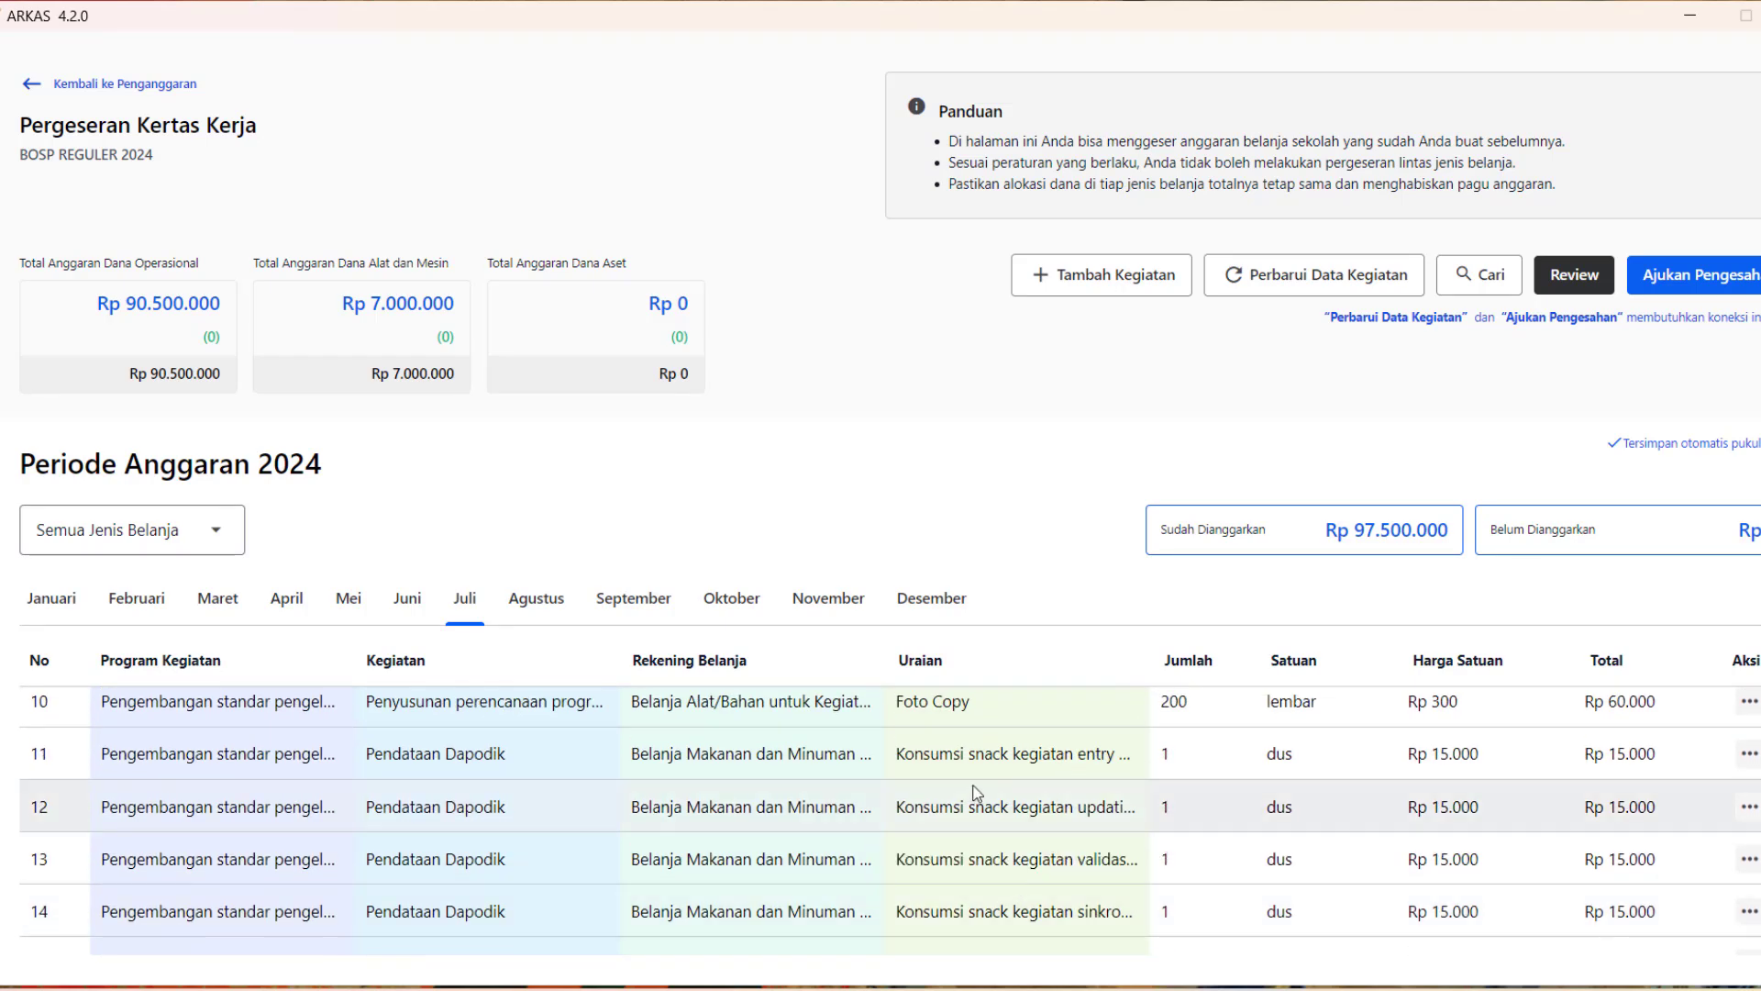
Move the July budget of "Konsumsi snack kegiatan entry data siswa & guru" to Agustus and check it in the August list.
left_click(1750, 758)
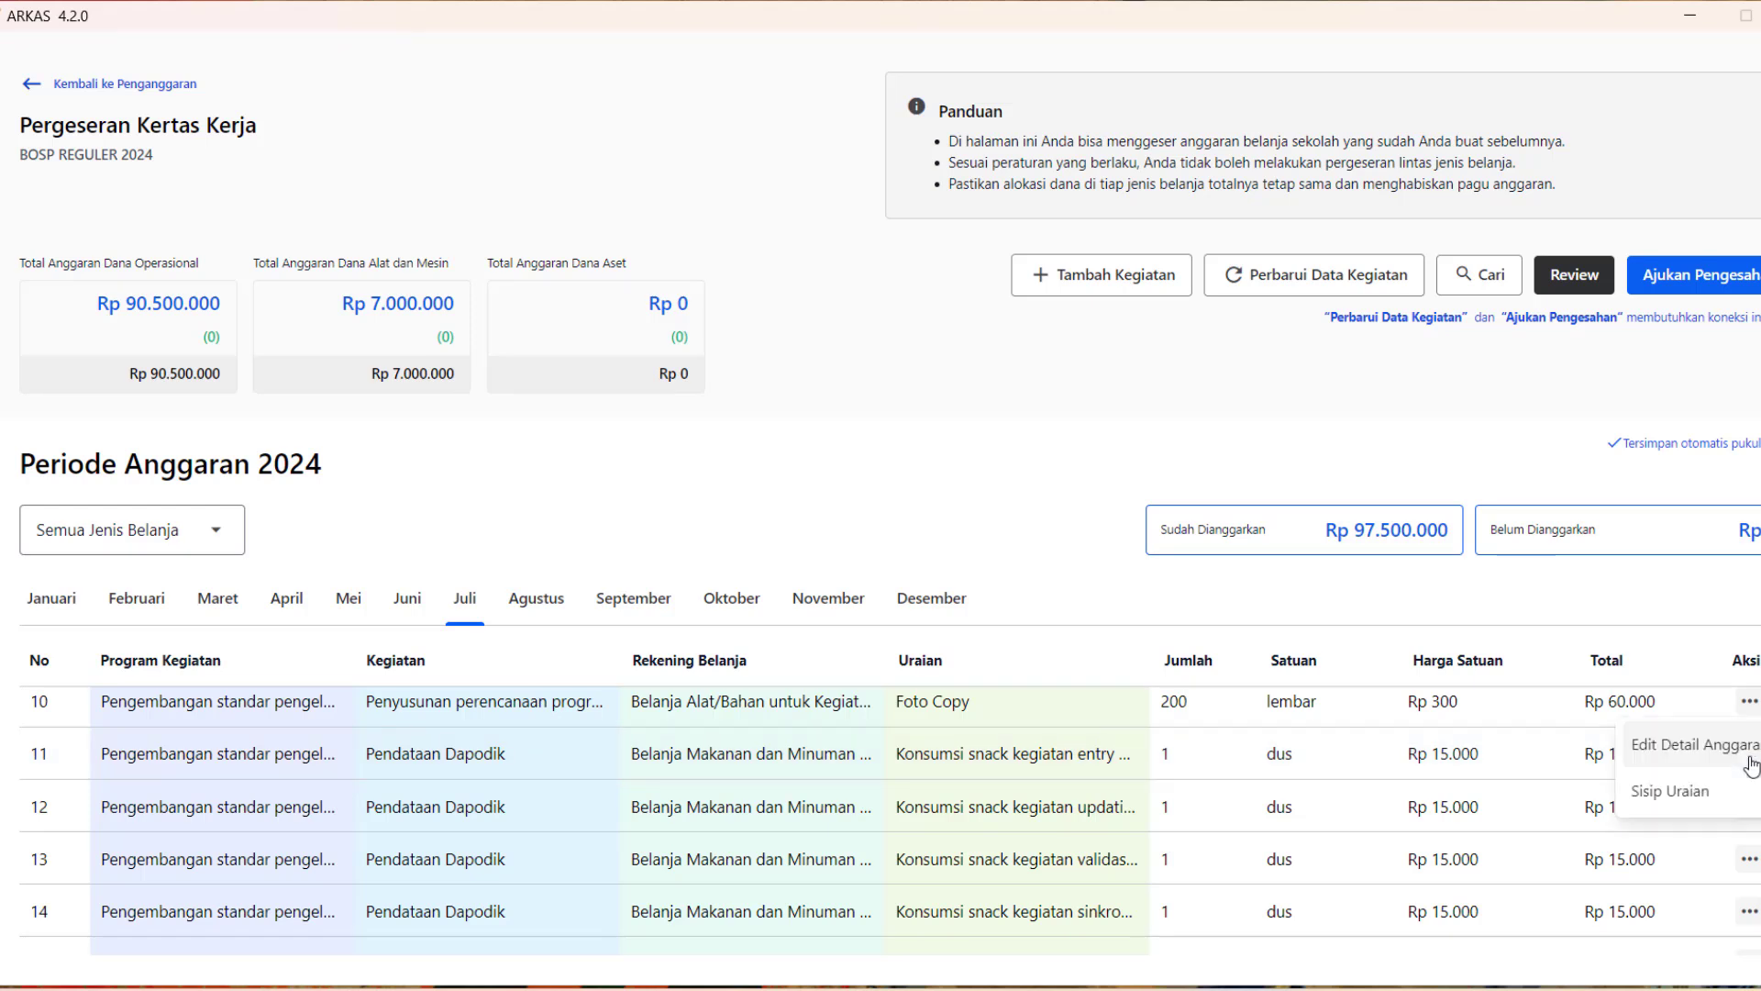
left_click(1686, 745)
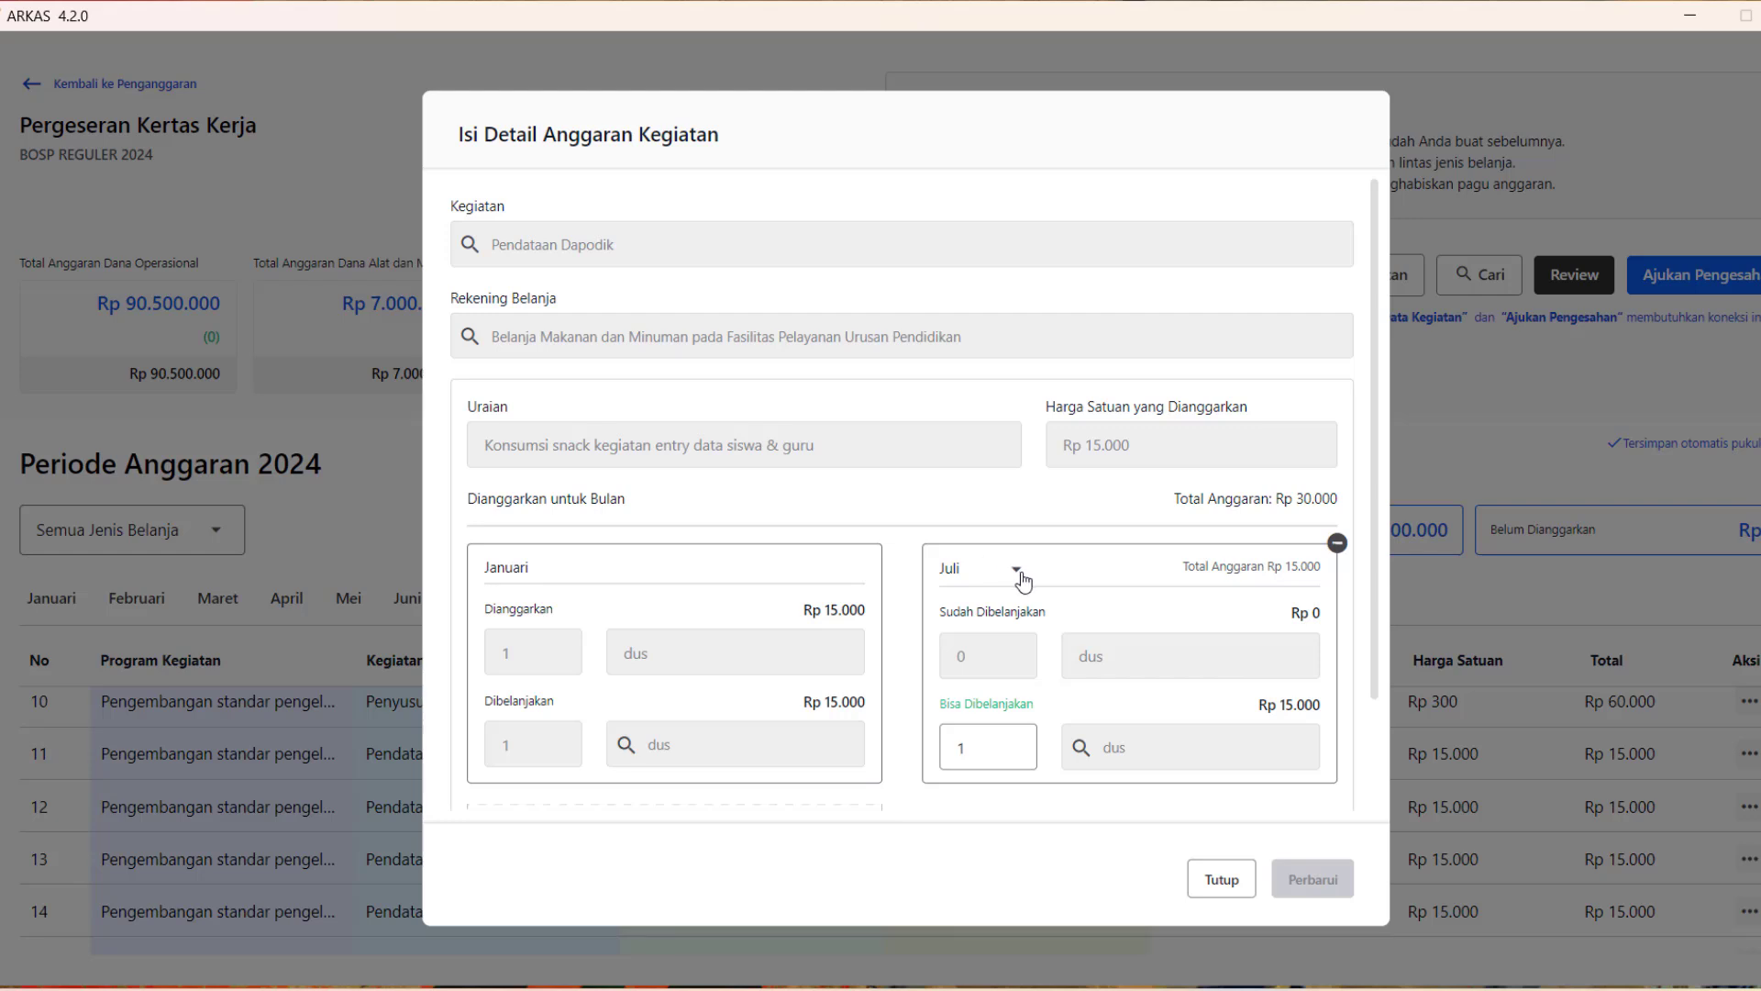
scroll(1209, 617, "down", 2)
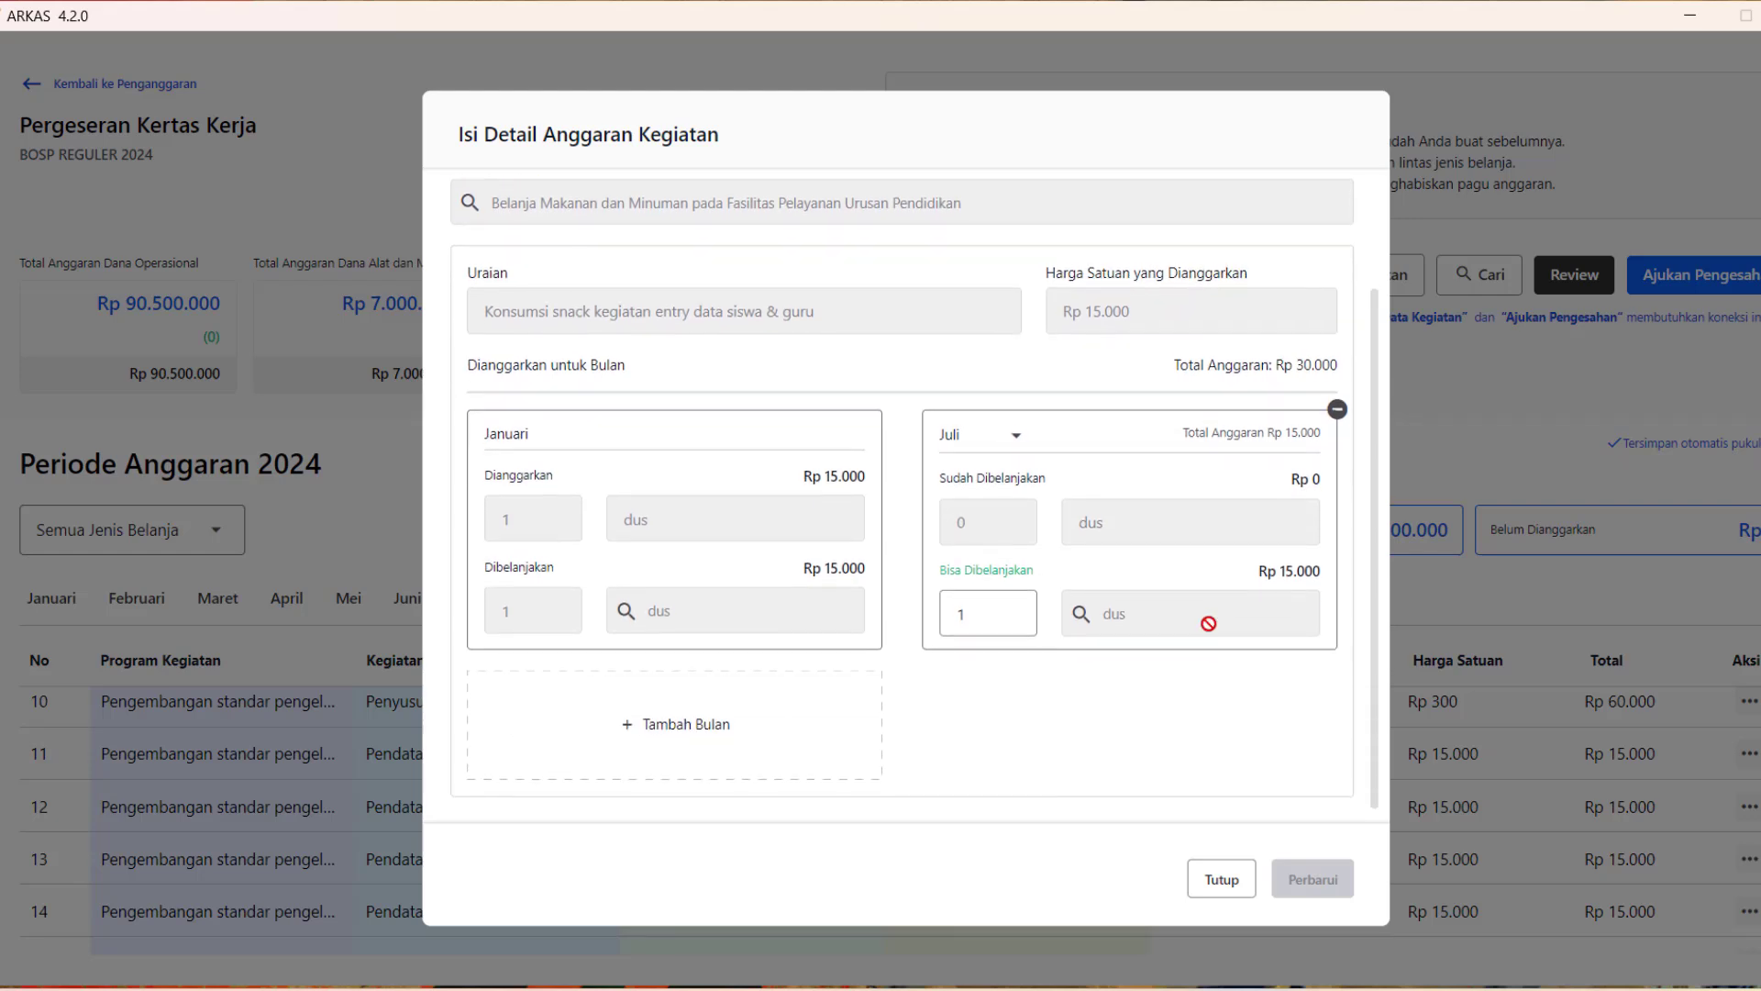
left_click(1016, 444)
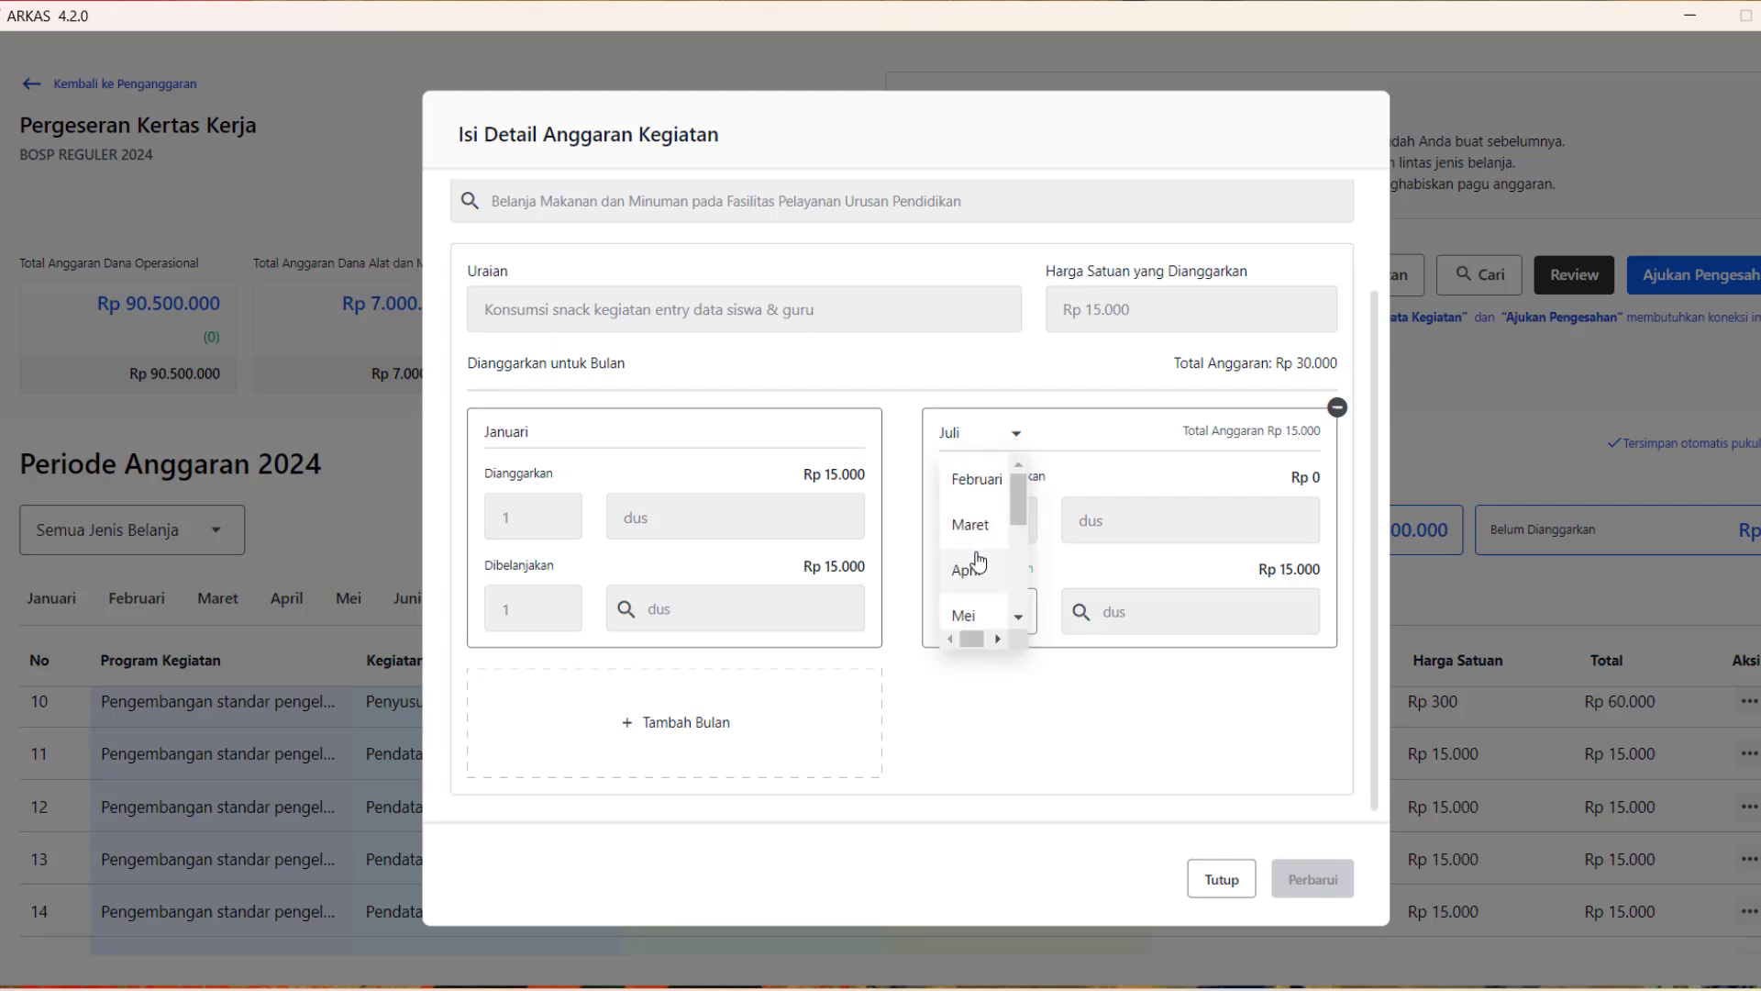
scroll(977, 560, "down", 2)
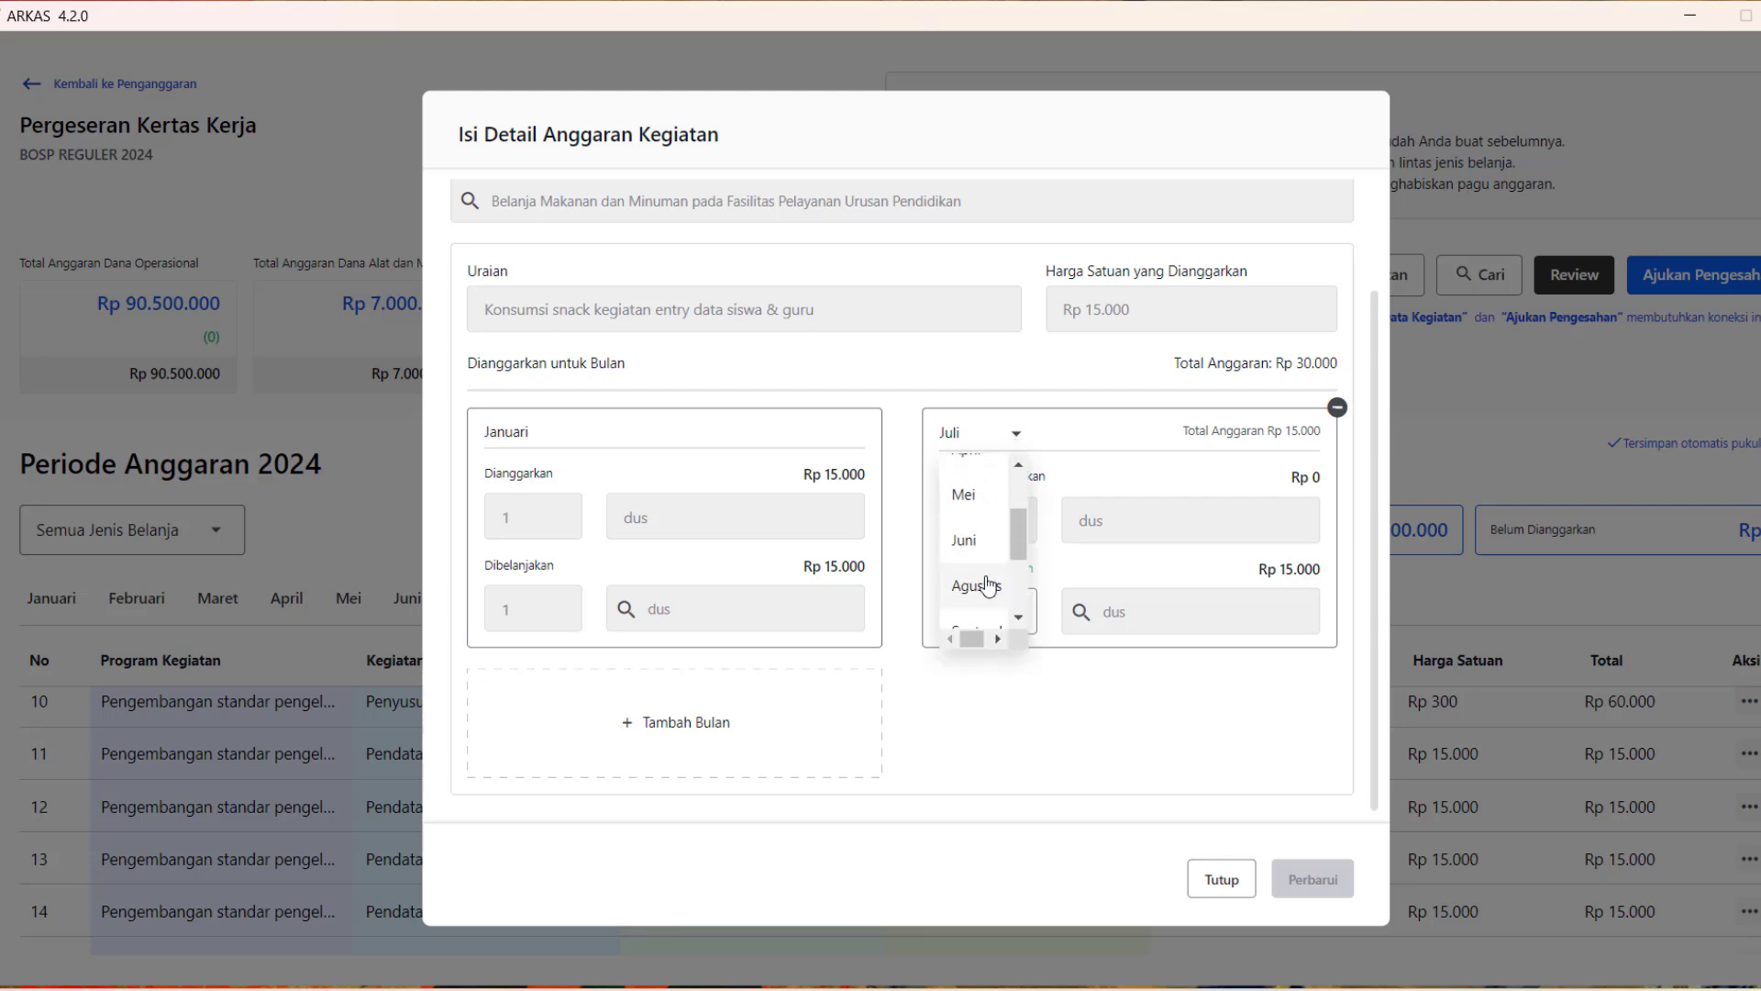
left_click(972, 586)
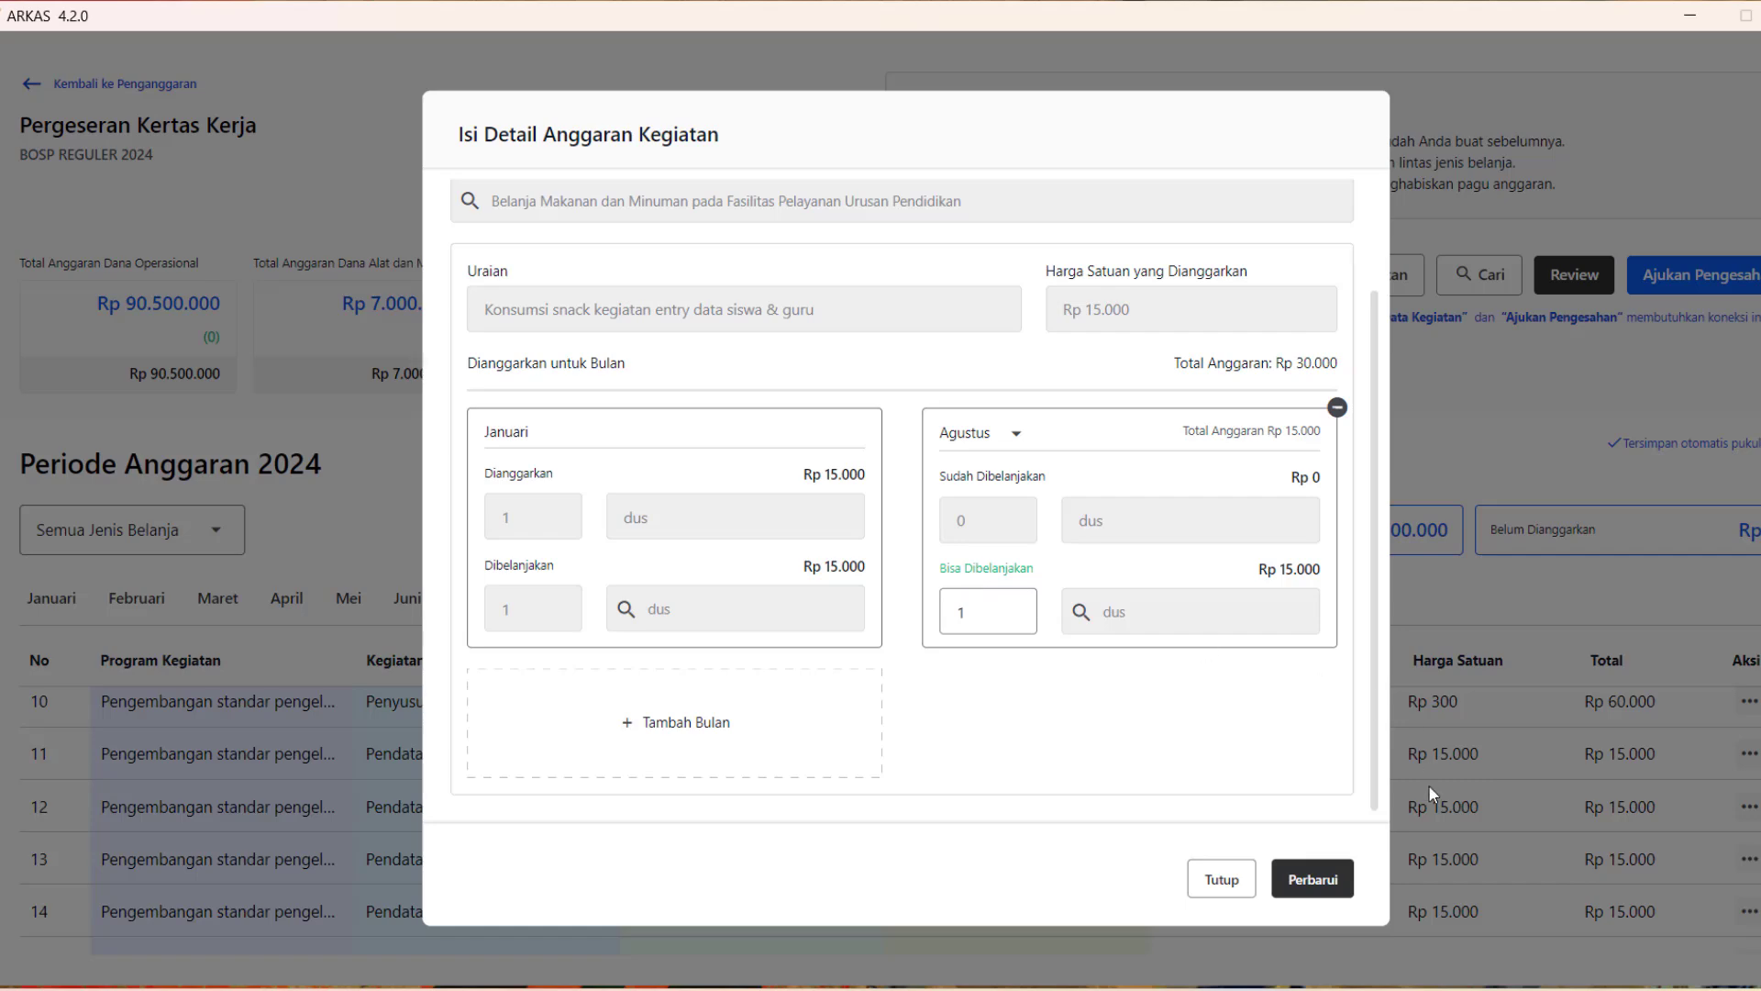
left_click(1314, 881)
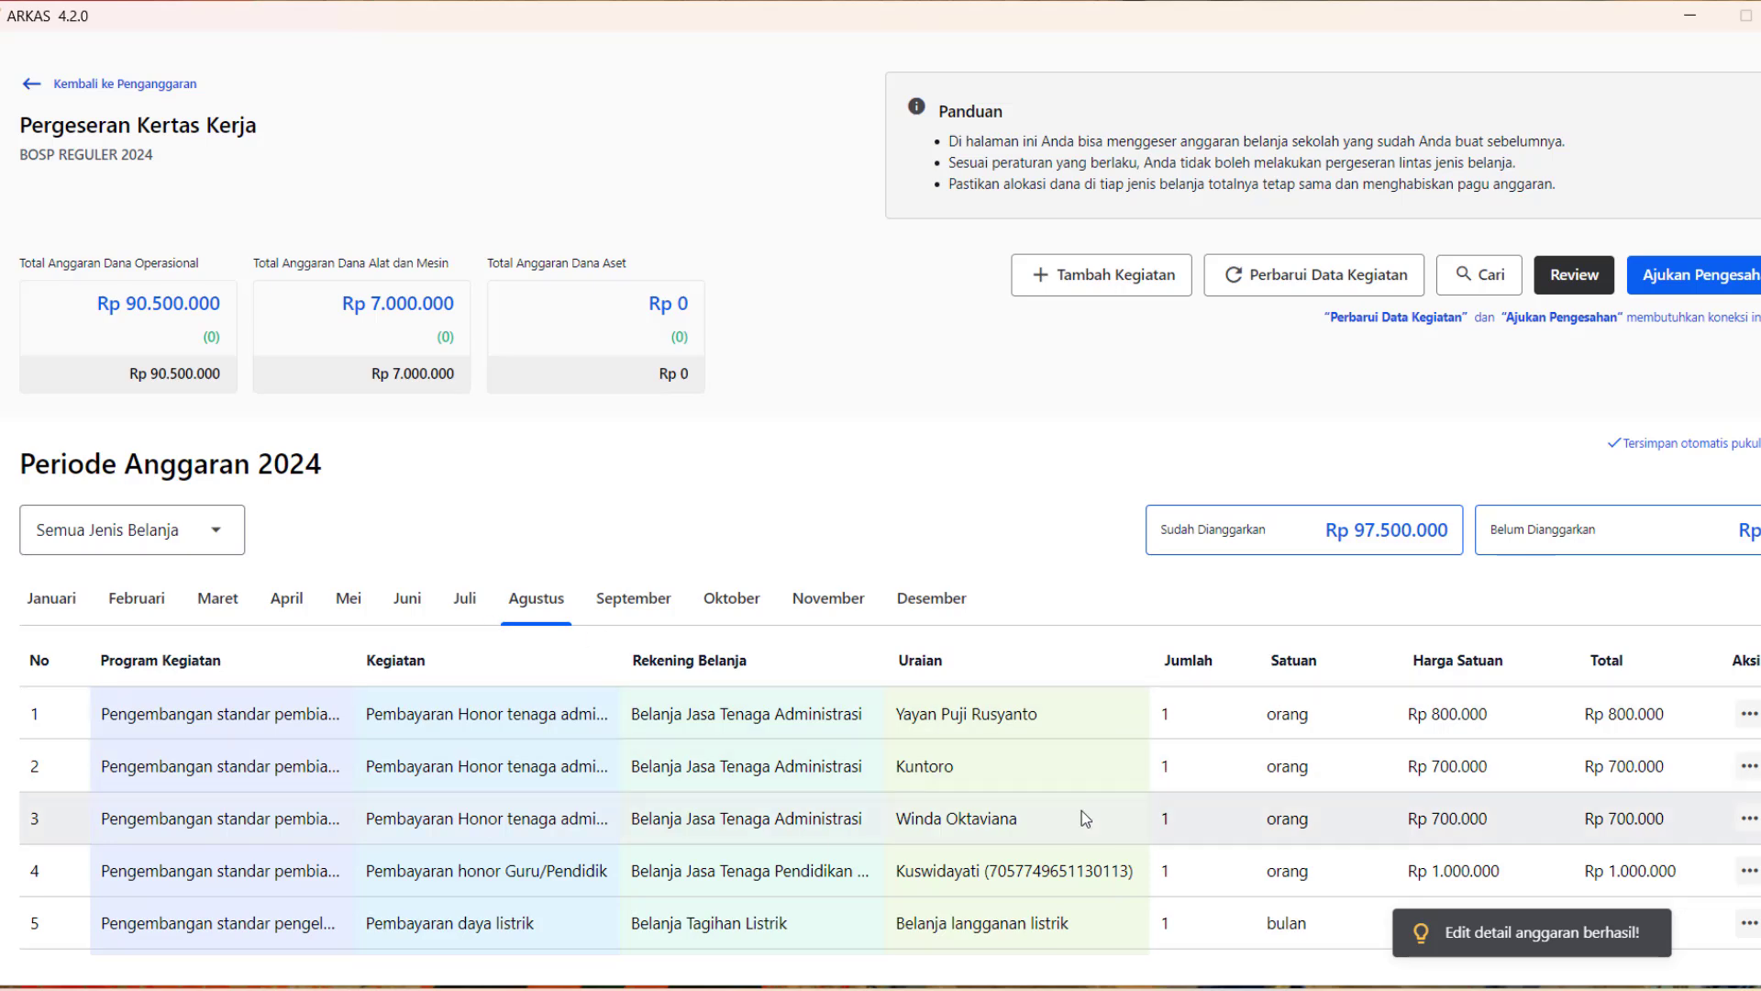
scroll(1082, 812, "down", 12)
scroll(1083, 819, "down", 2)
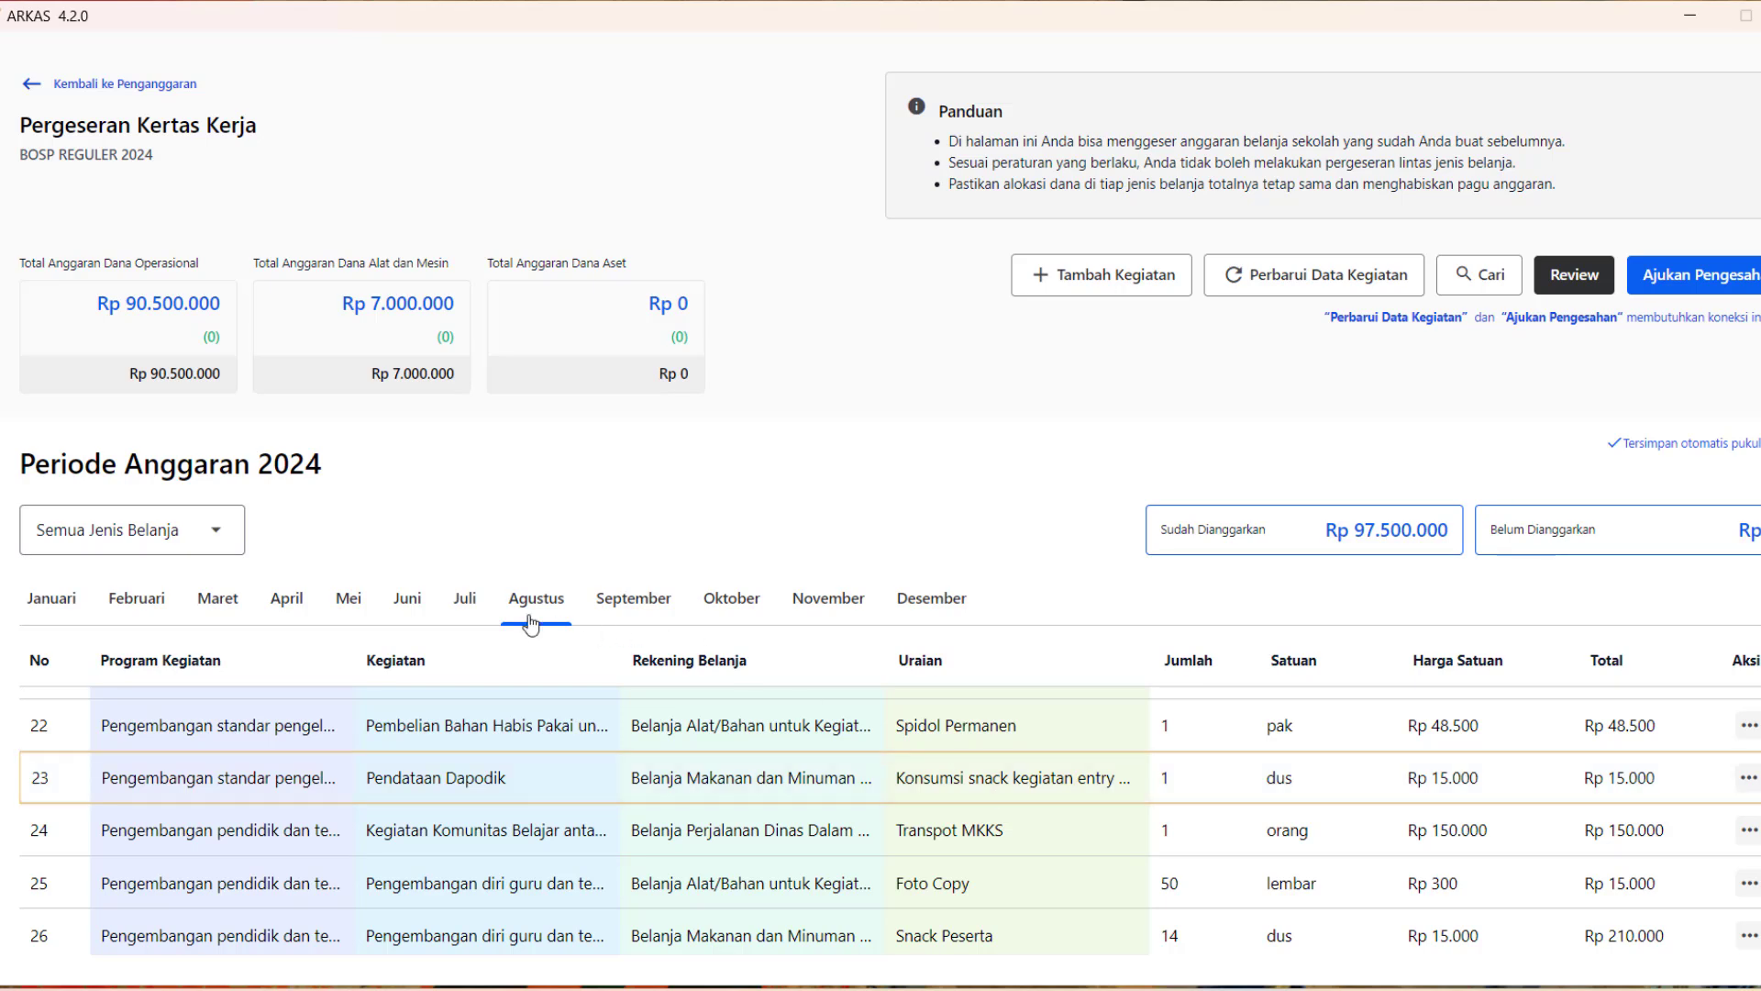
Move the July budget of "Konsumsi snack kegiatan updating data siswa & guru" to Agustus and check it in the August list.
left_click(464, 599)
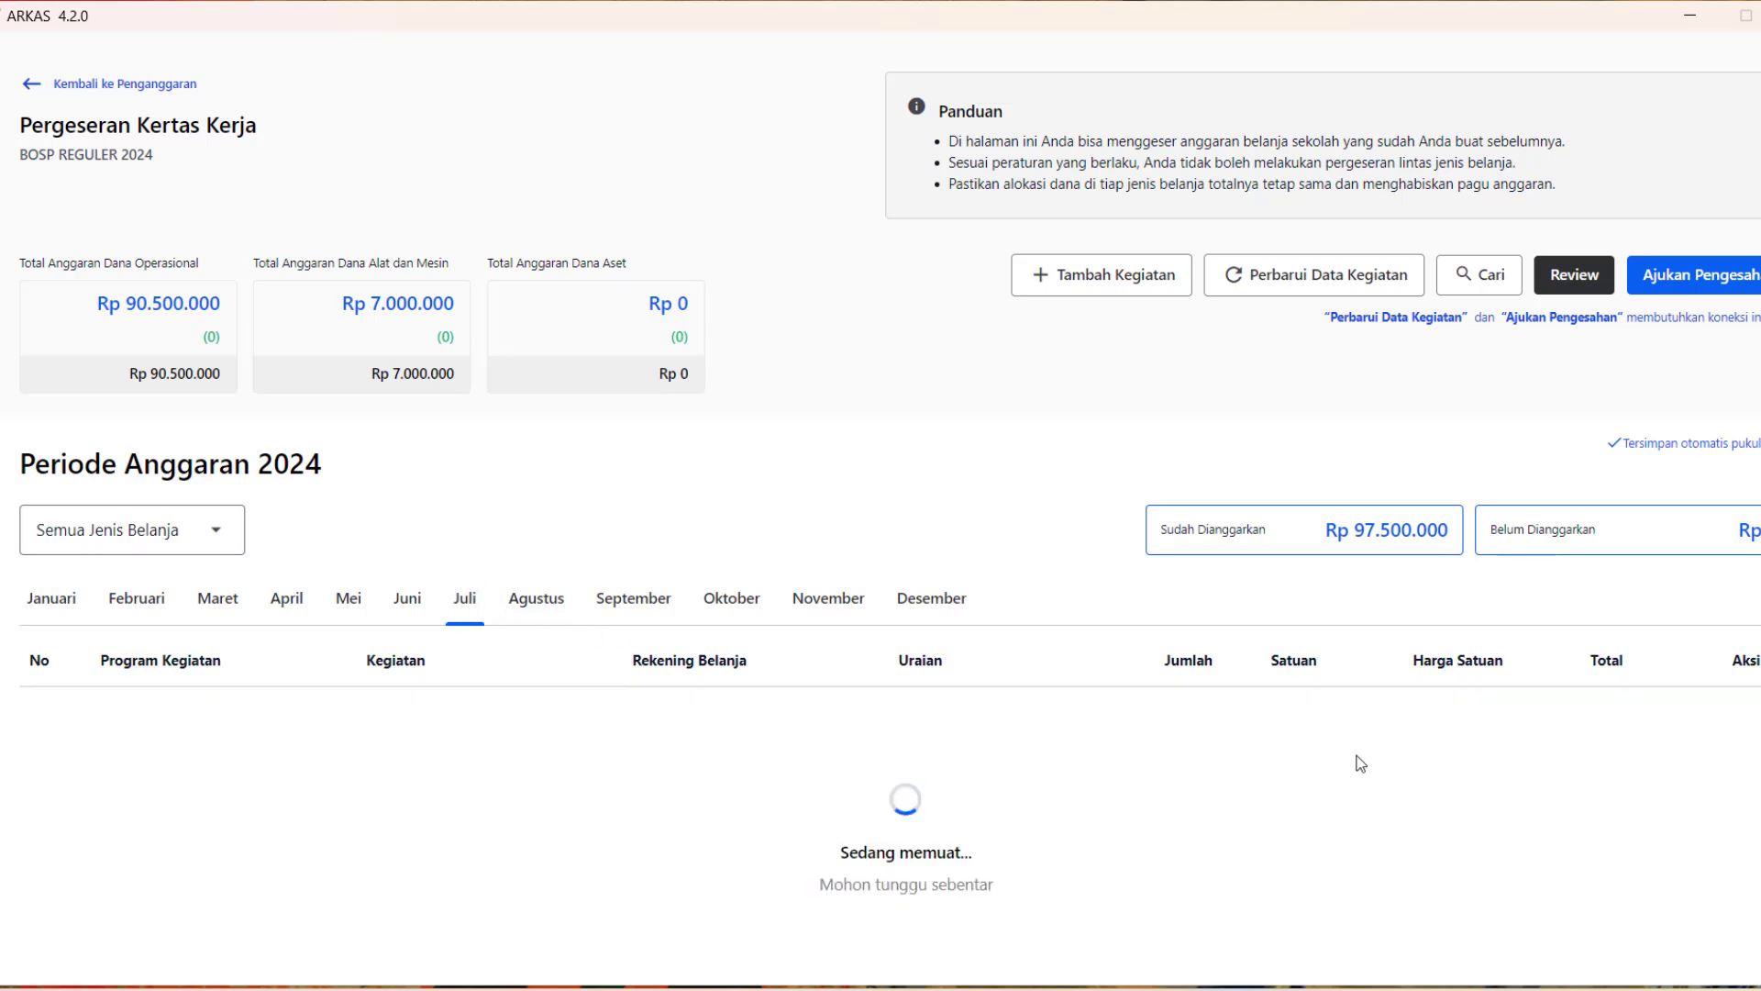
scroll(1378, 767, "down", 1)
scroll(1378, 767, "down", 5)
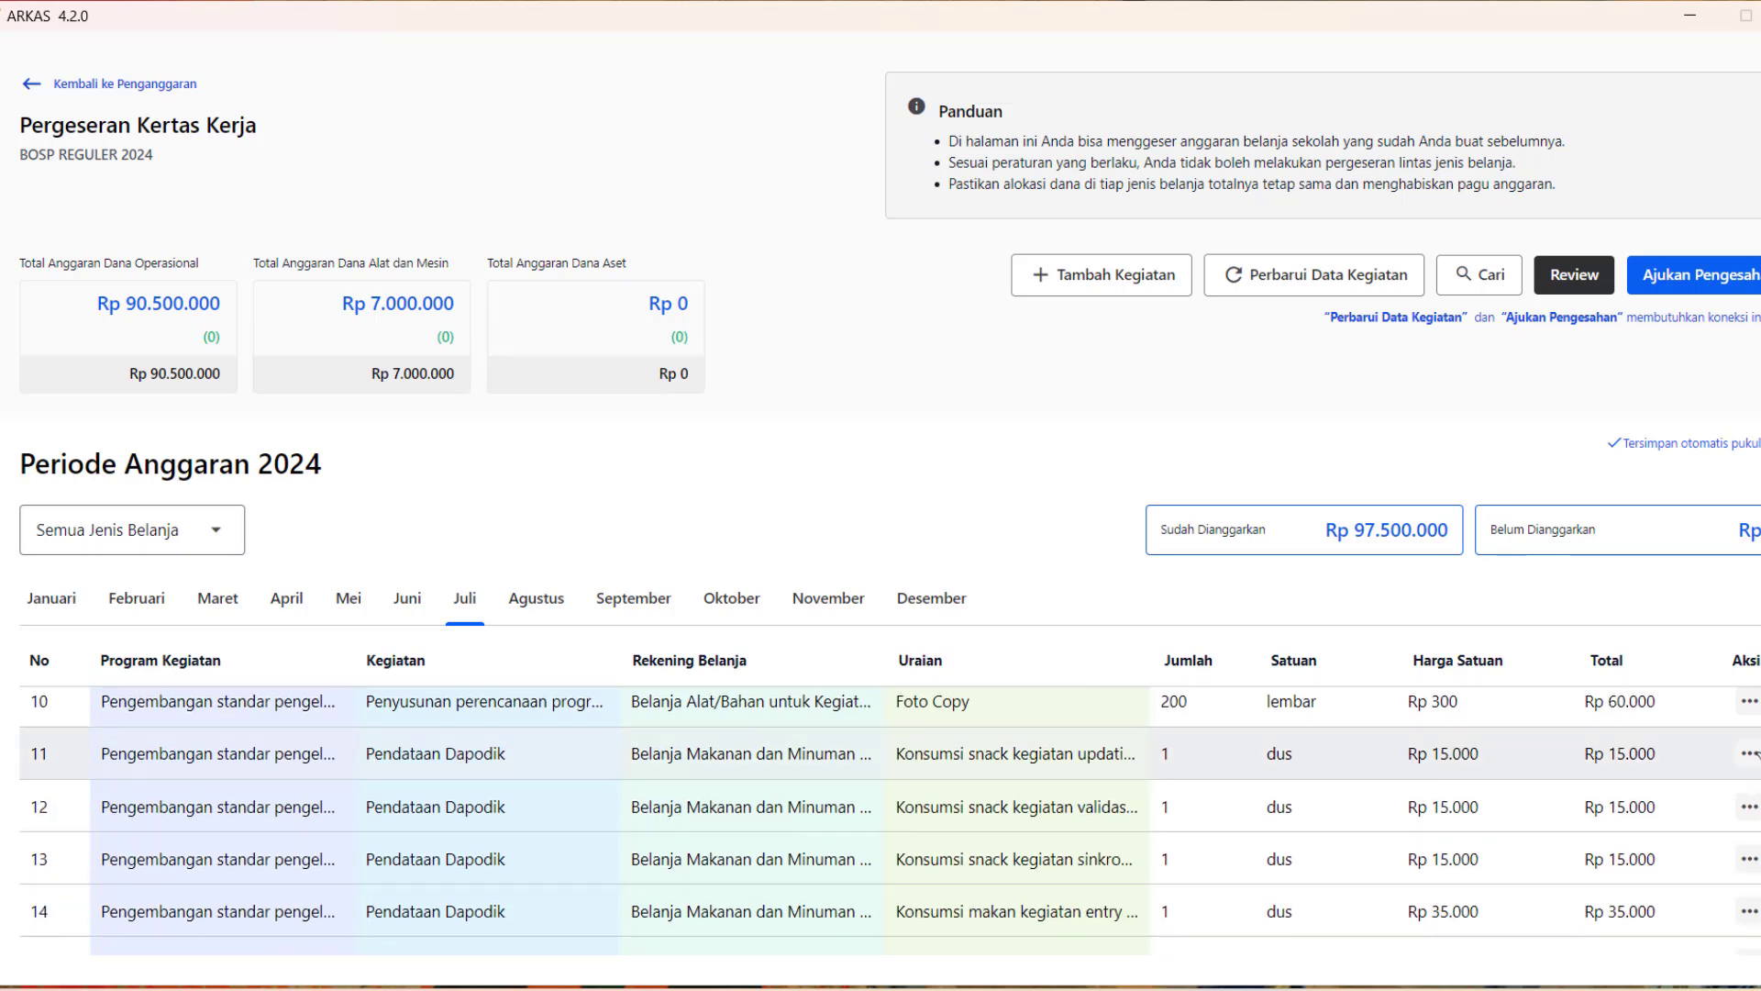
left_click(1750, 753)
left_click(1700, 761)
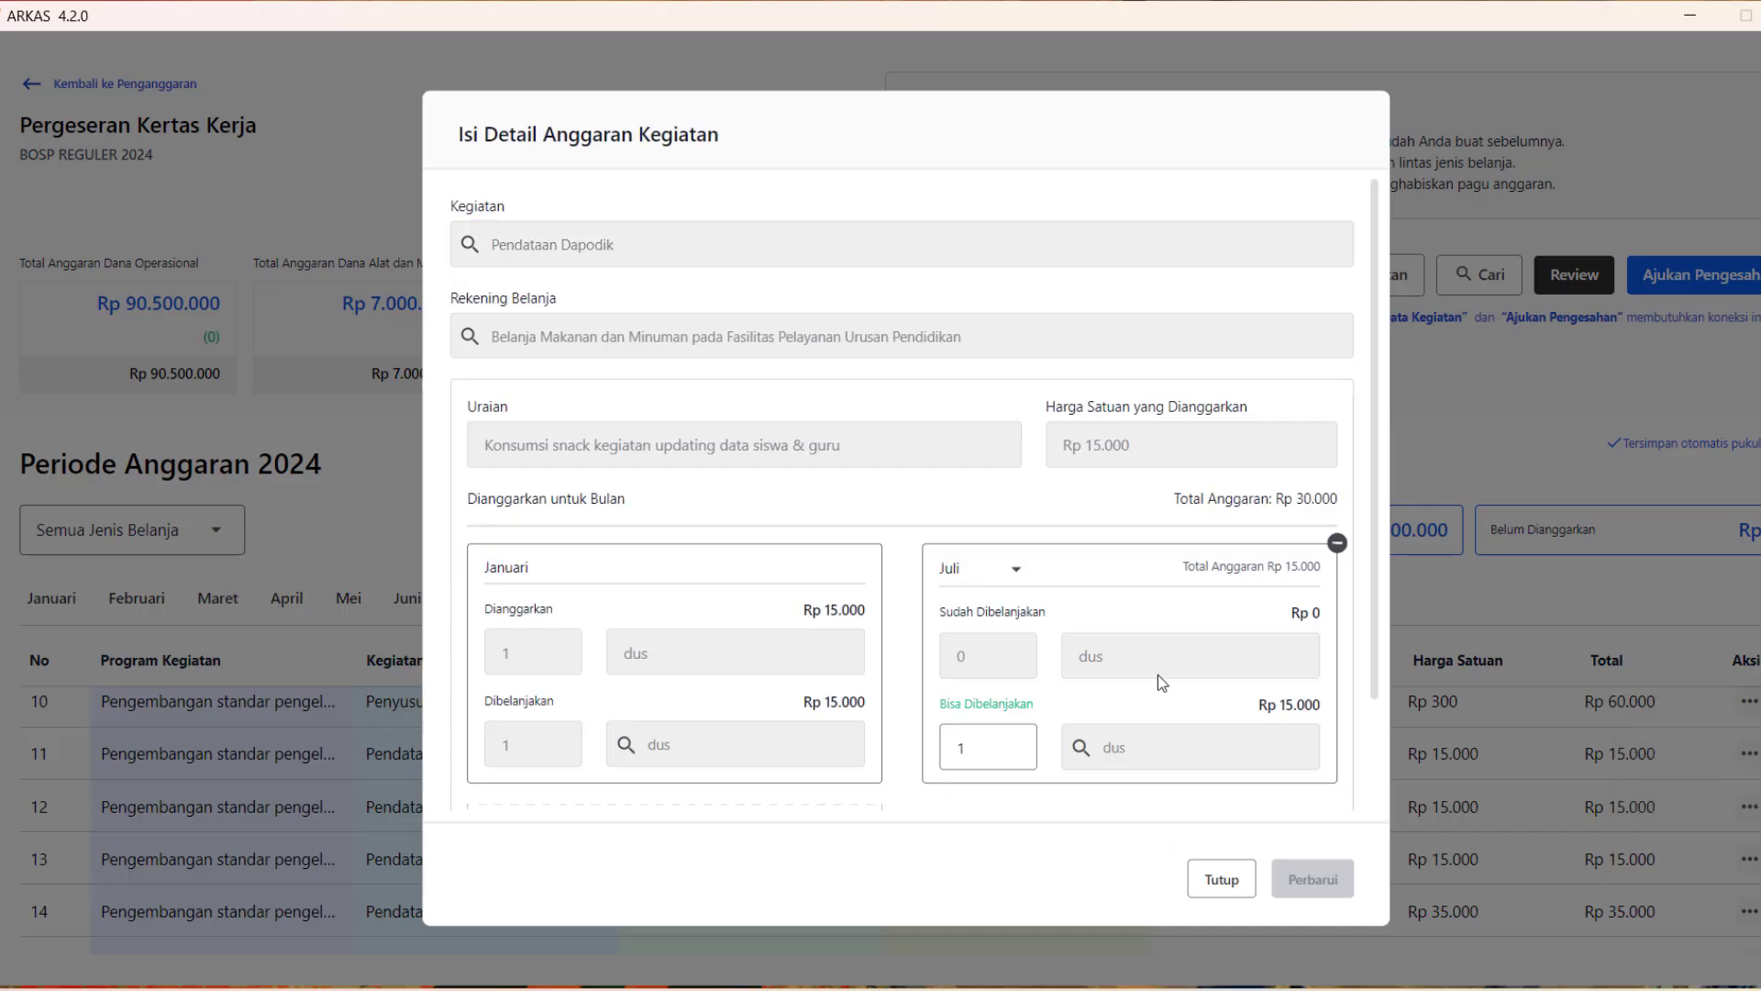
left_click(1016, 571)
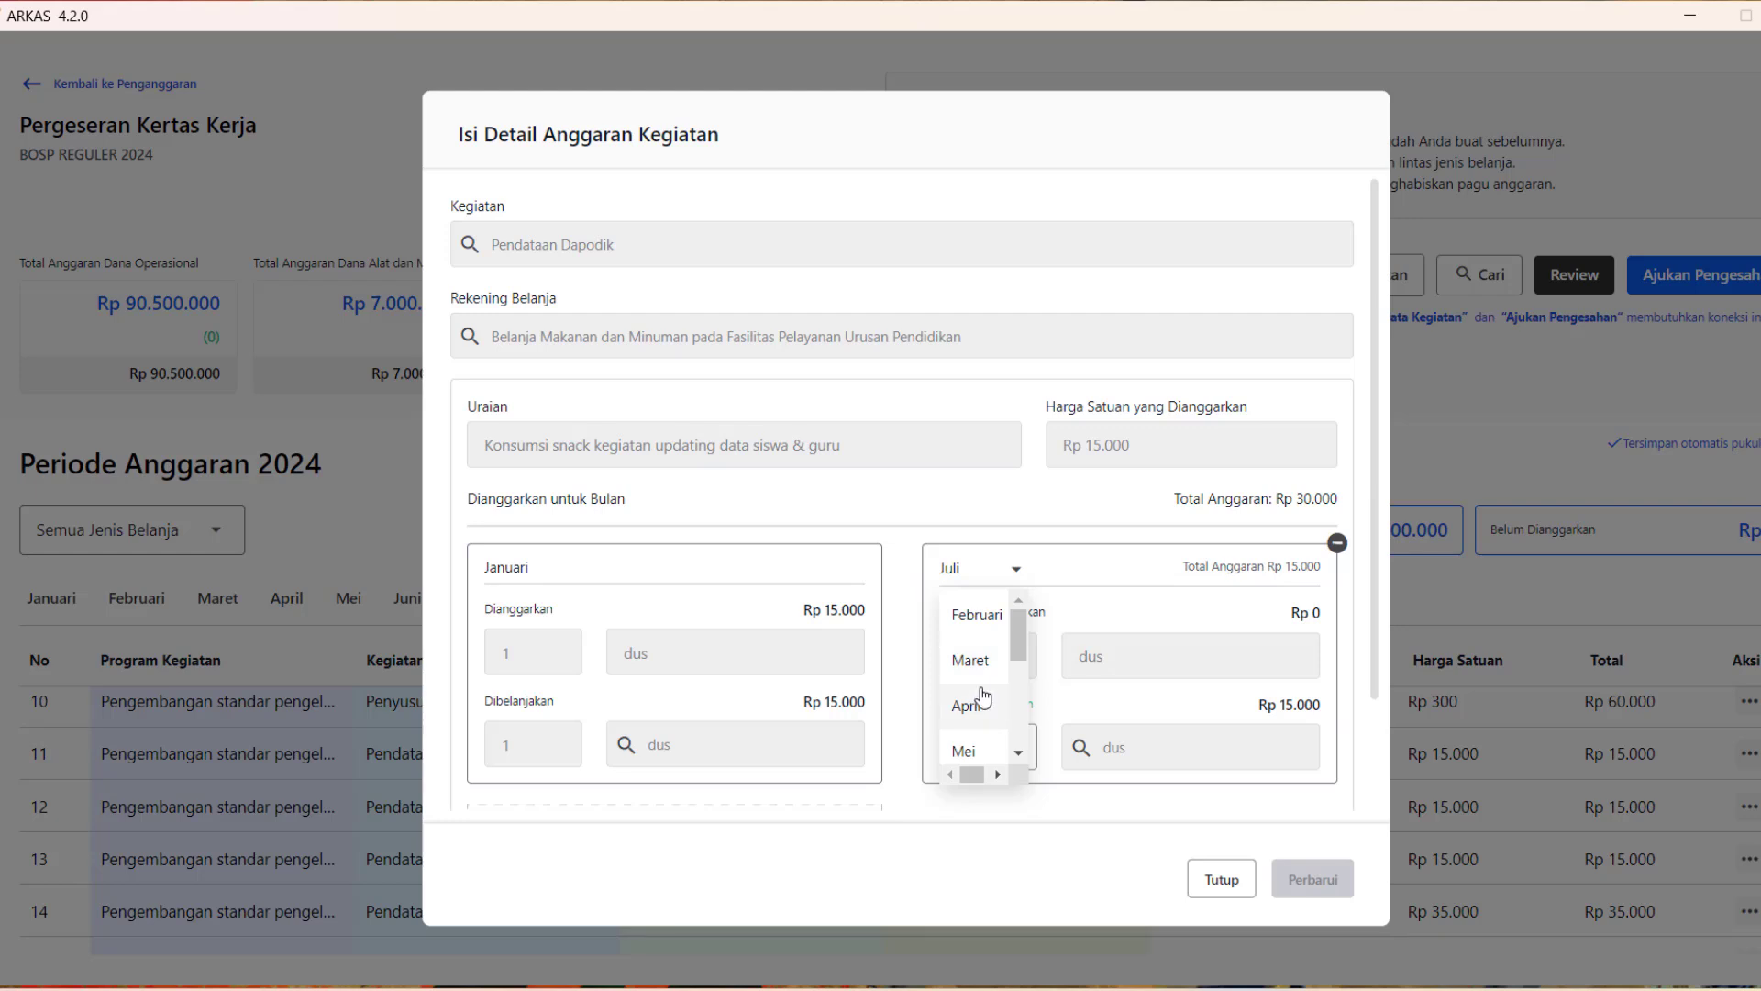
scroll(977, 679, "down", 4)
left_click(975, 619)
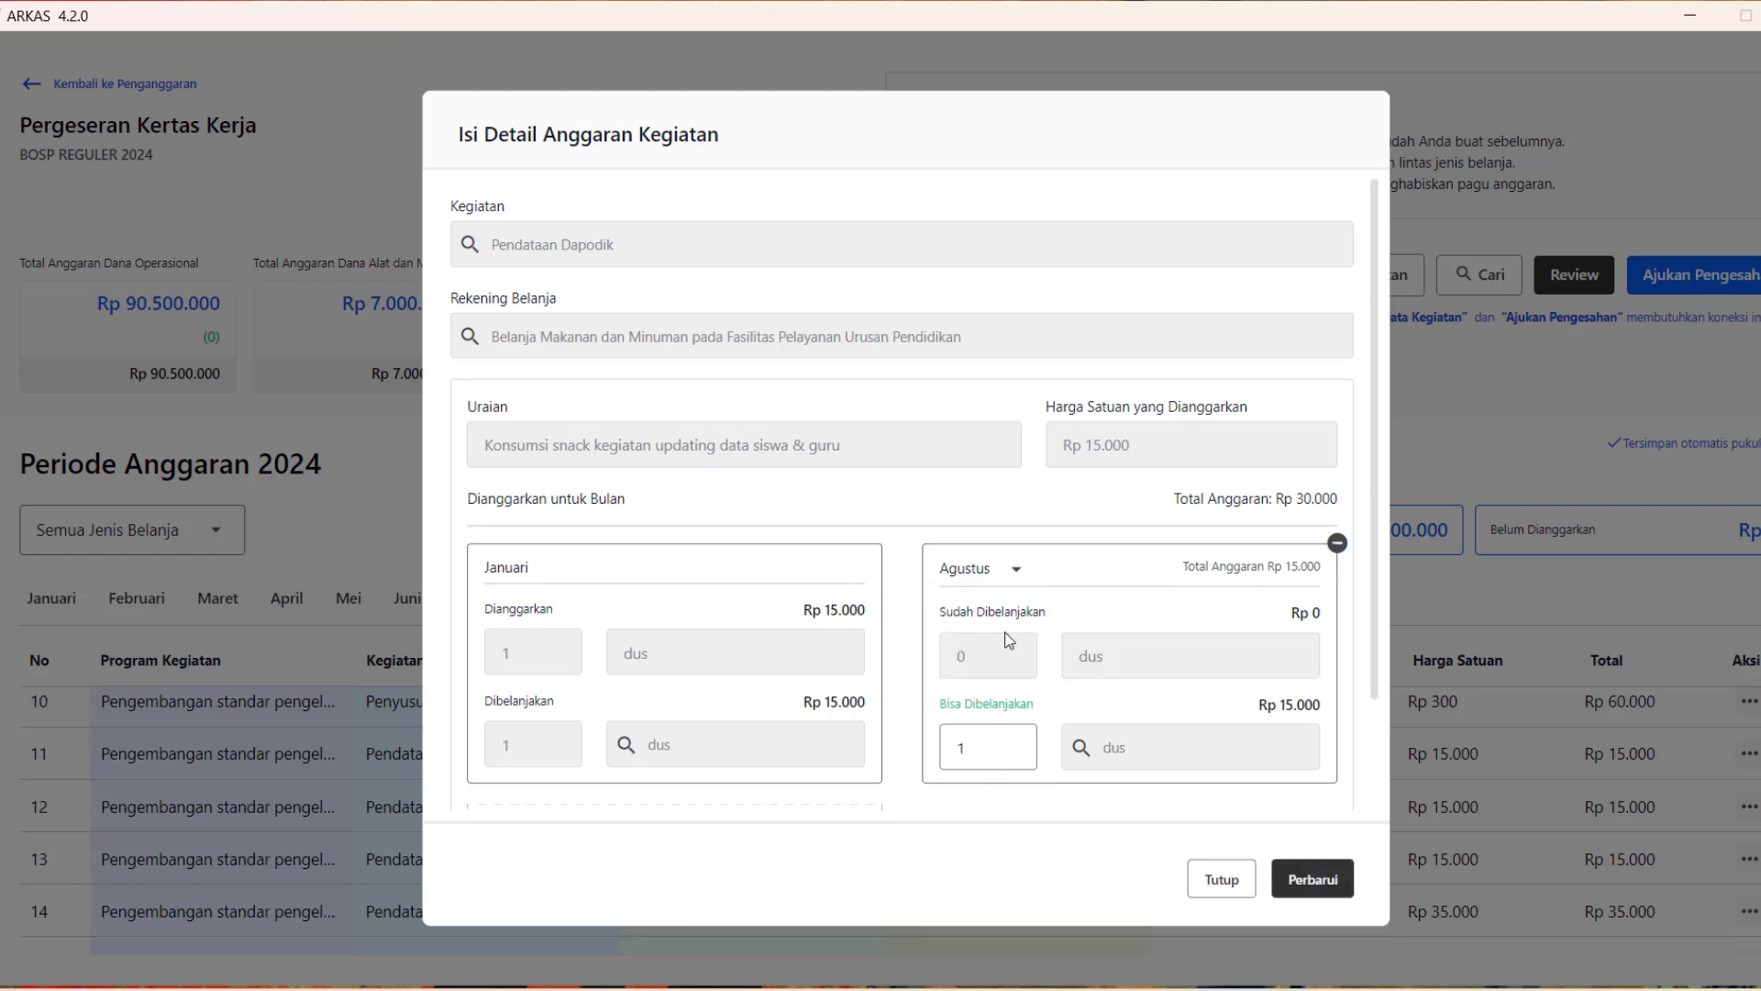
left_click(1314, 878)
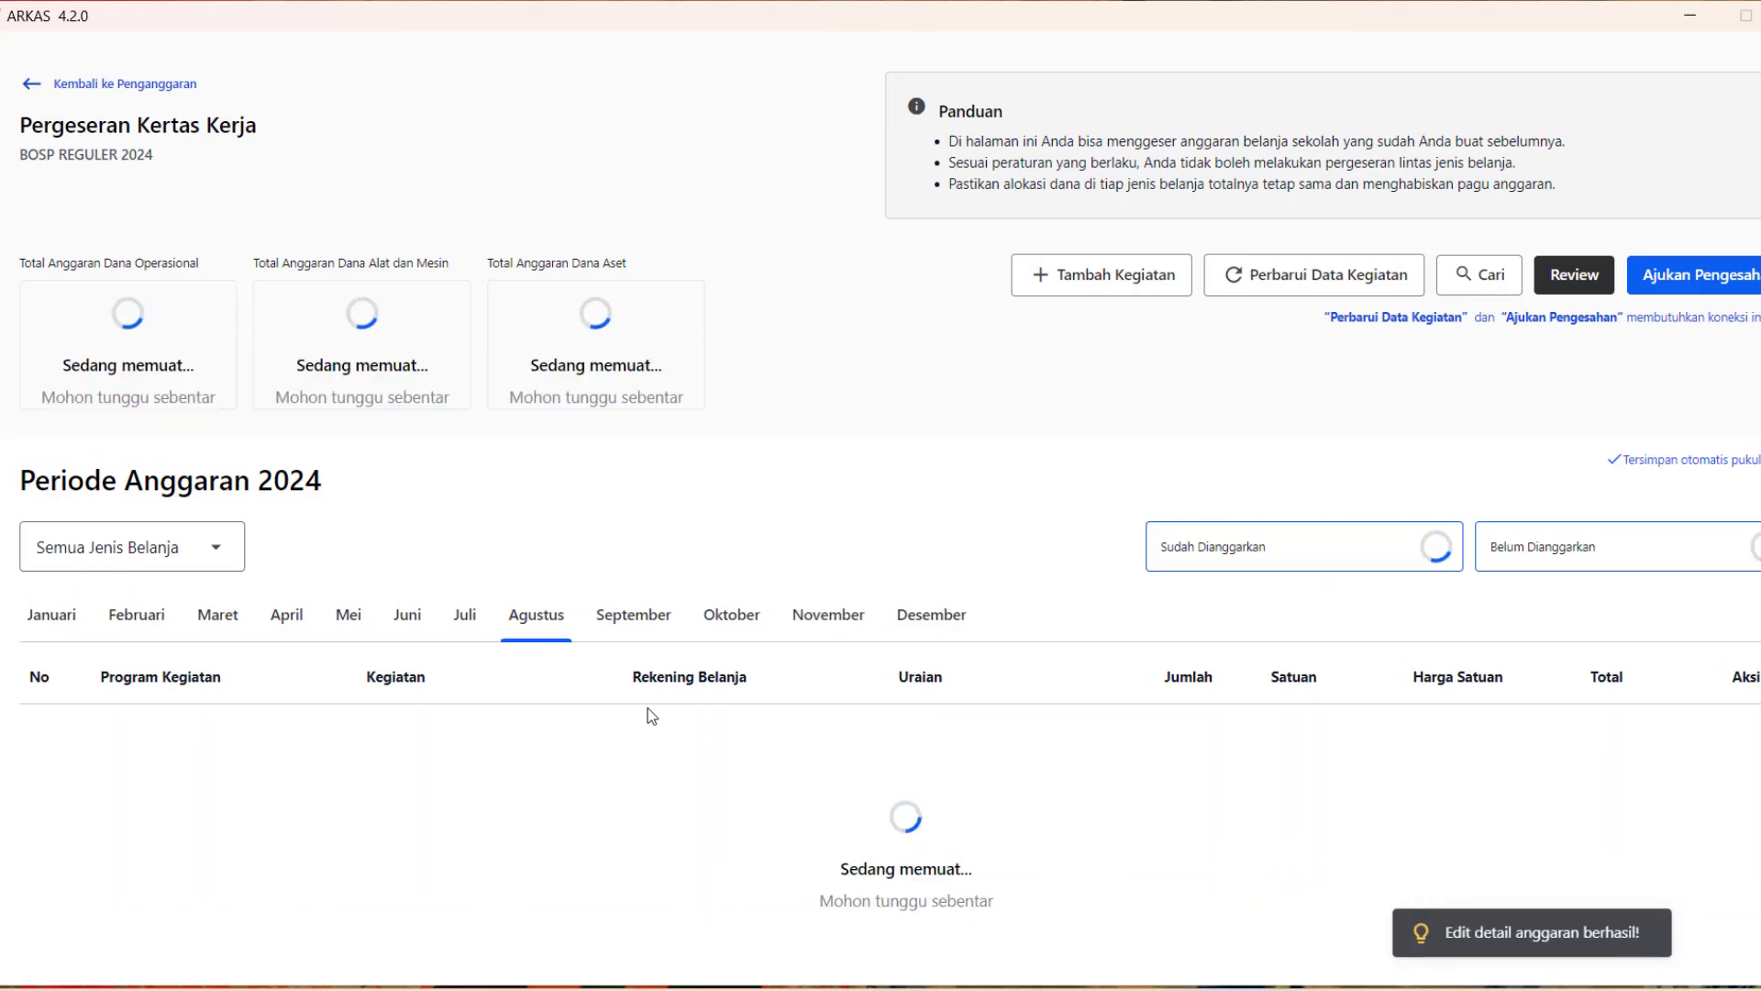
scroll(1313, 881, "down", 5)
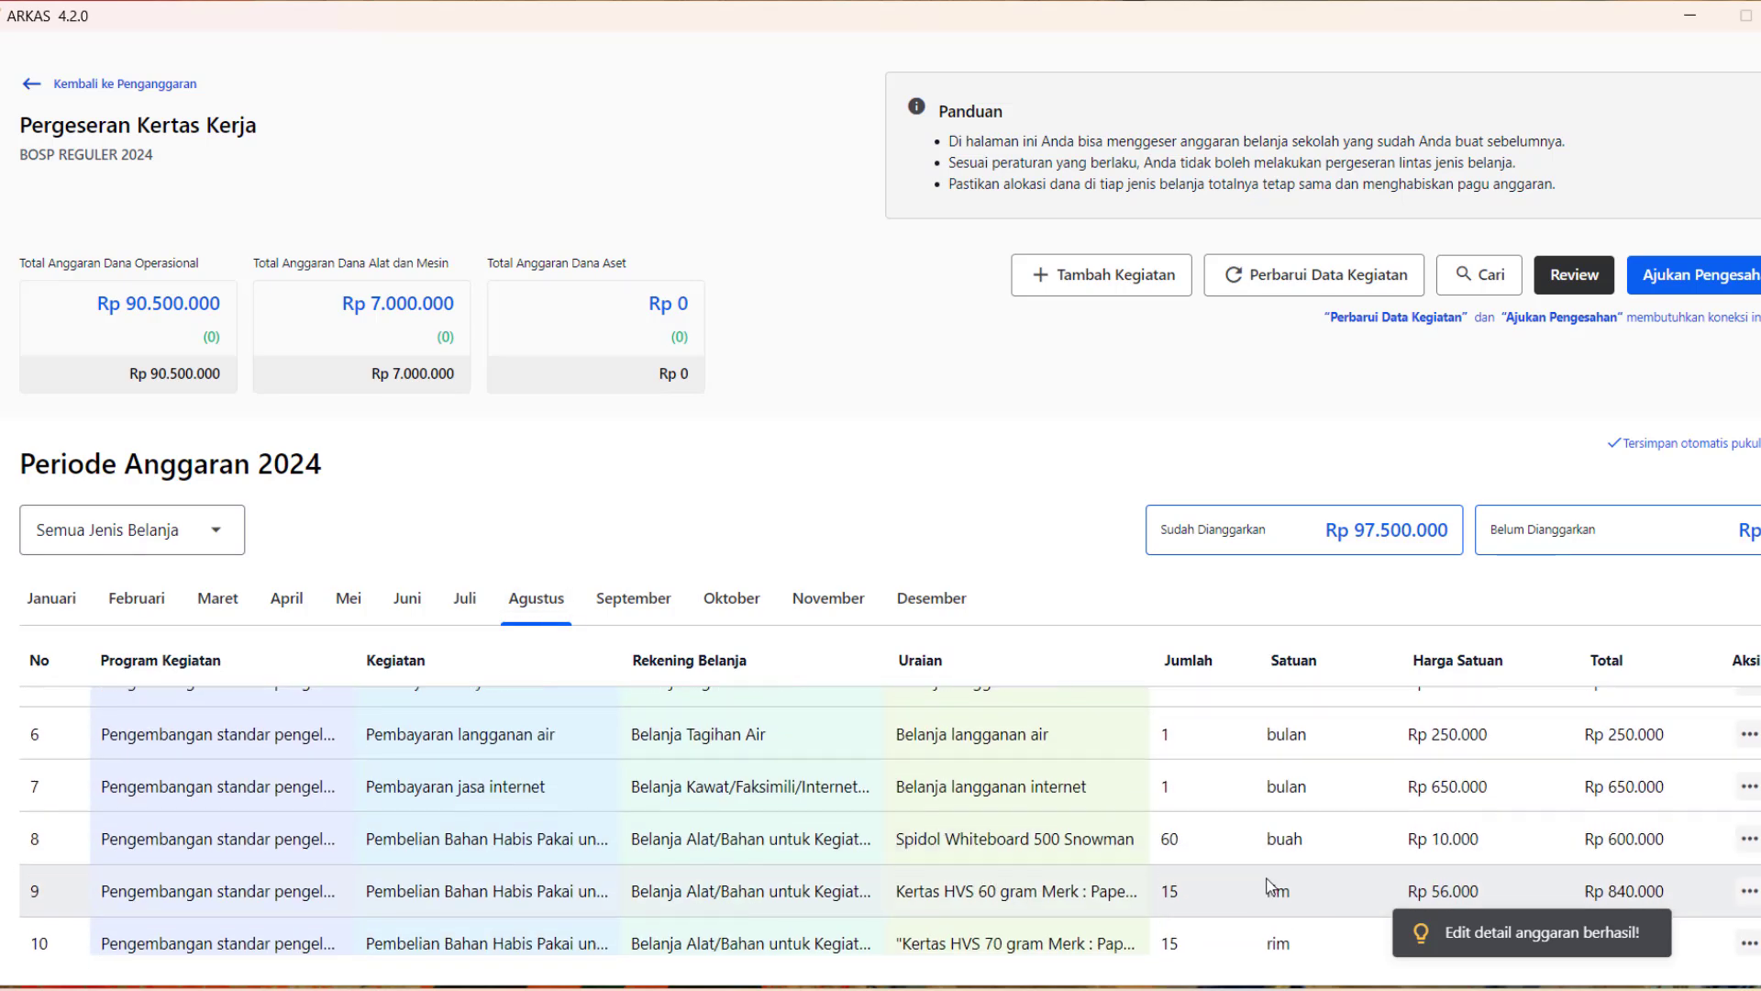
scroll(1259, 878, "down", 7)
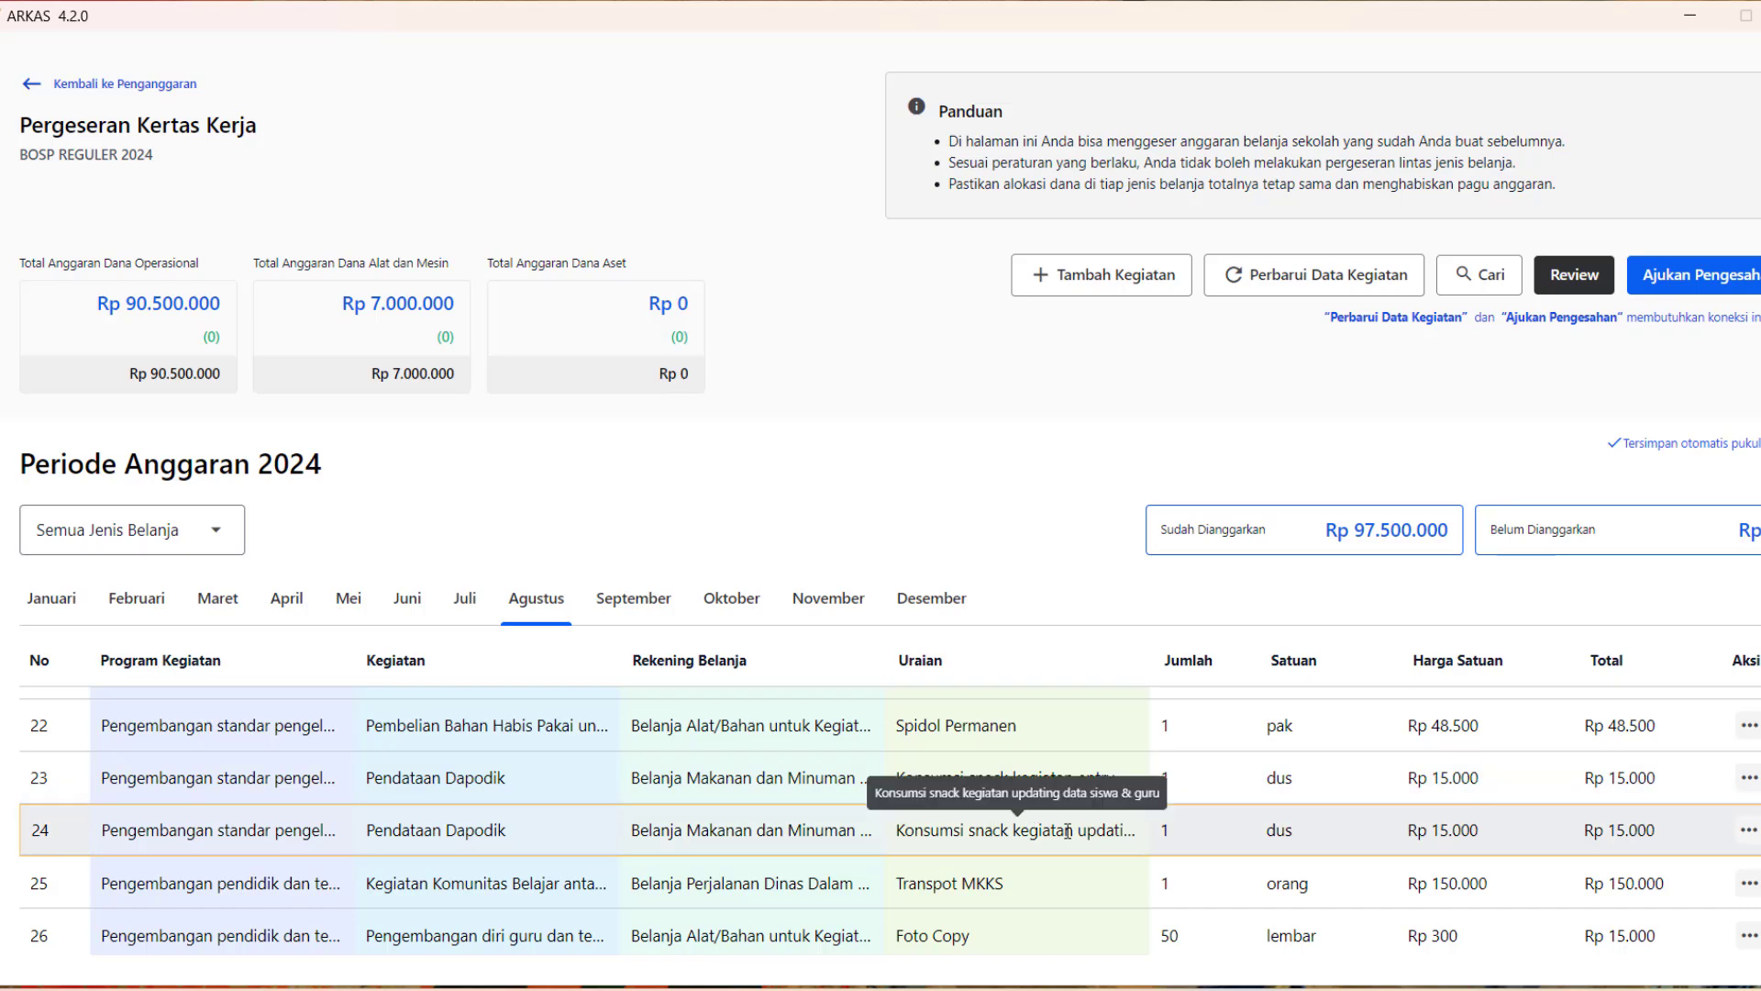
Move the July budget of "Konsumsi snack kegiatan sinkronisasi data siswa & guru" to Agustus and save the update.
left_click(467, 604)
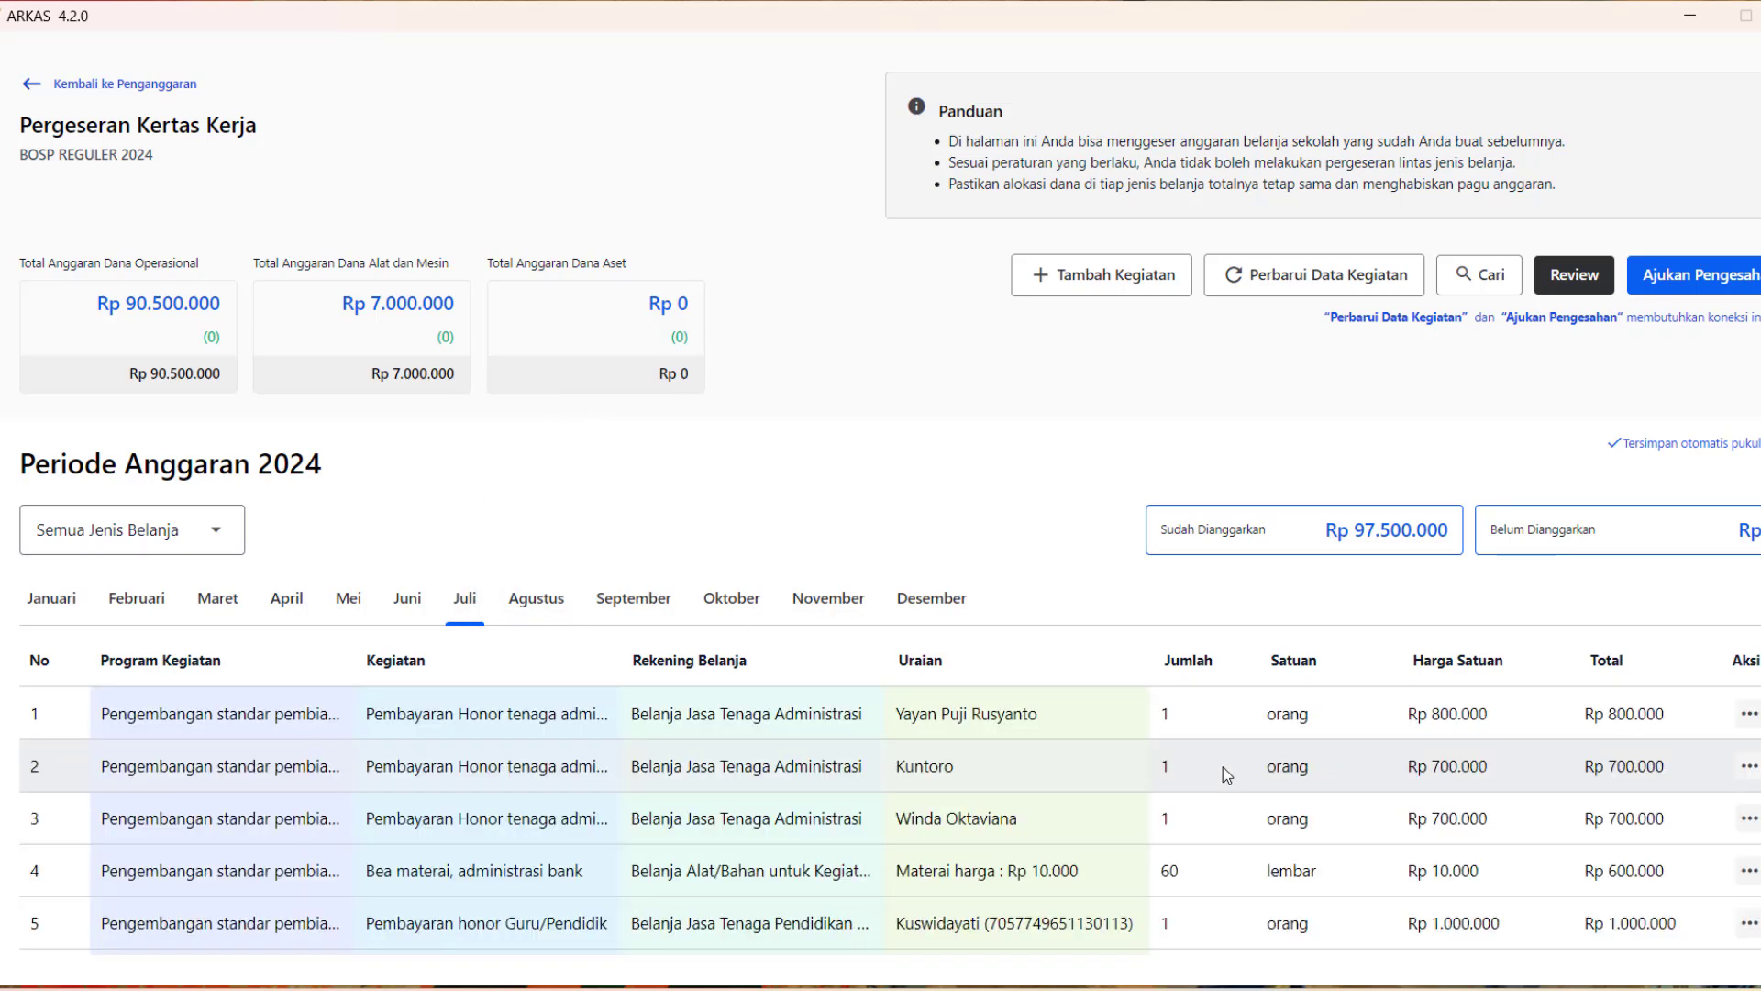
scroll(1228, 771, "down", 5)
scroll(1241, 782, "down", 10)
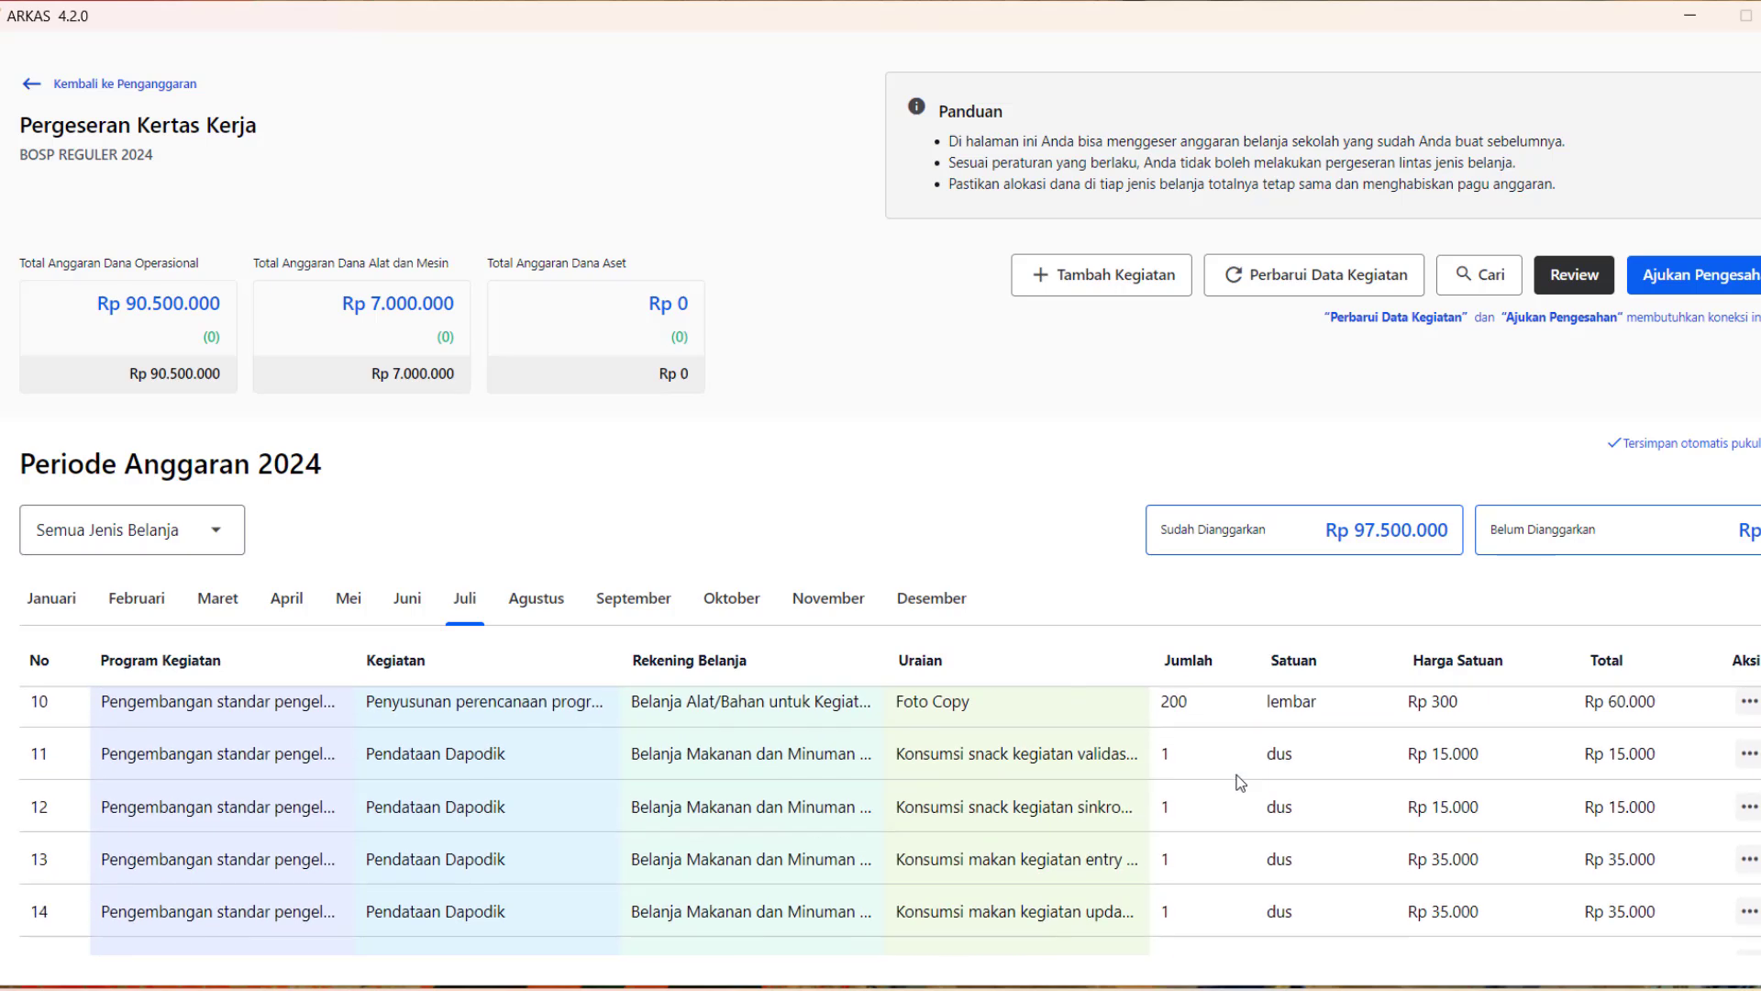
scroll(1237, 779, "down", 10)
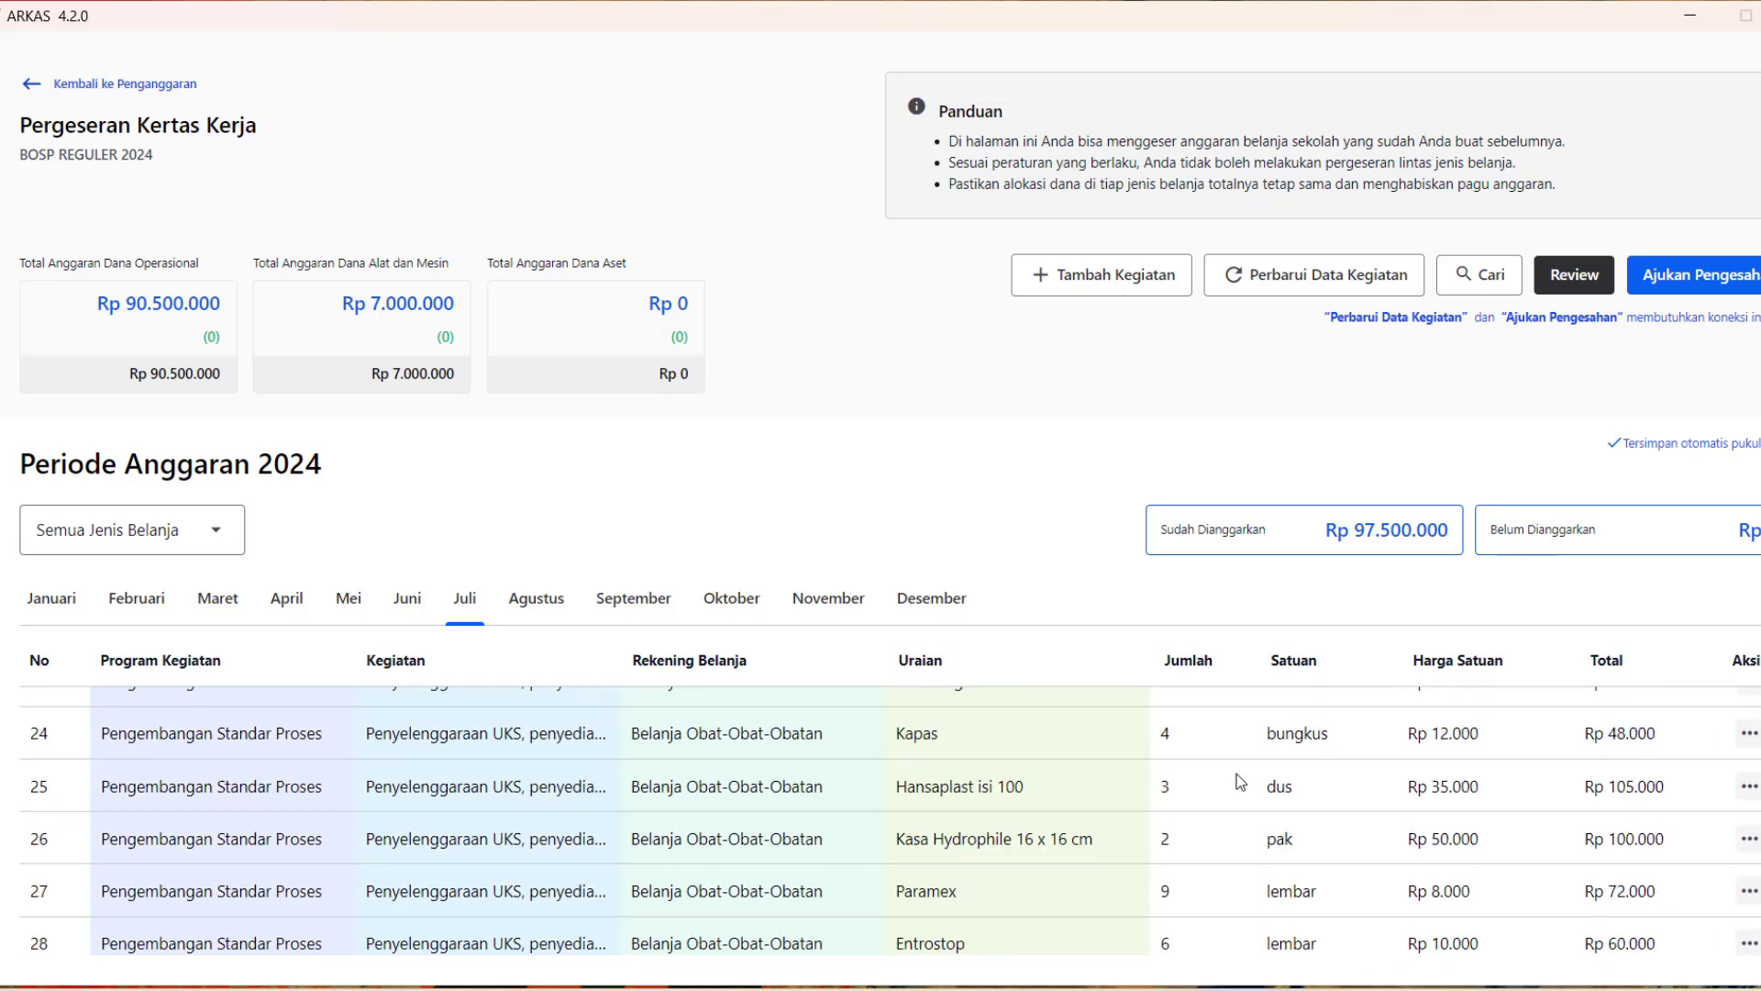
scroll(1229, 773, "up", 10)
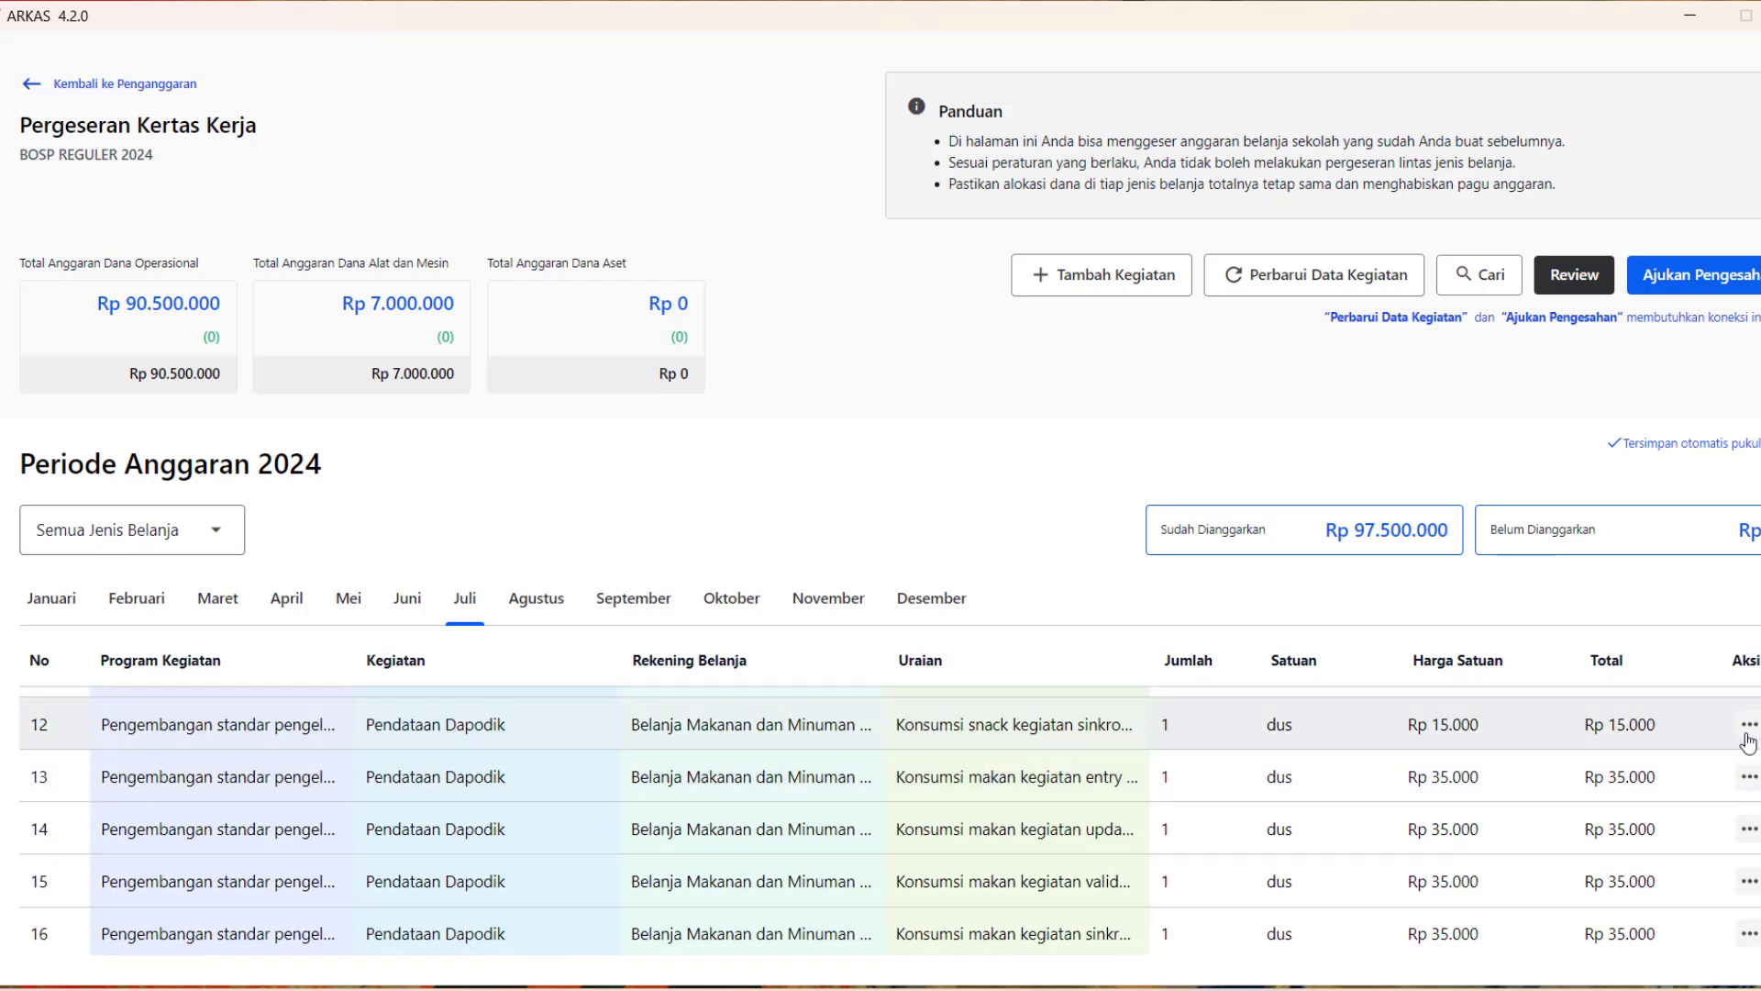
left_click(1749, 730)
left_click(1660, 732)
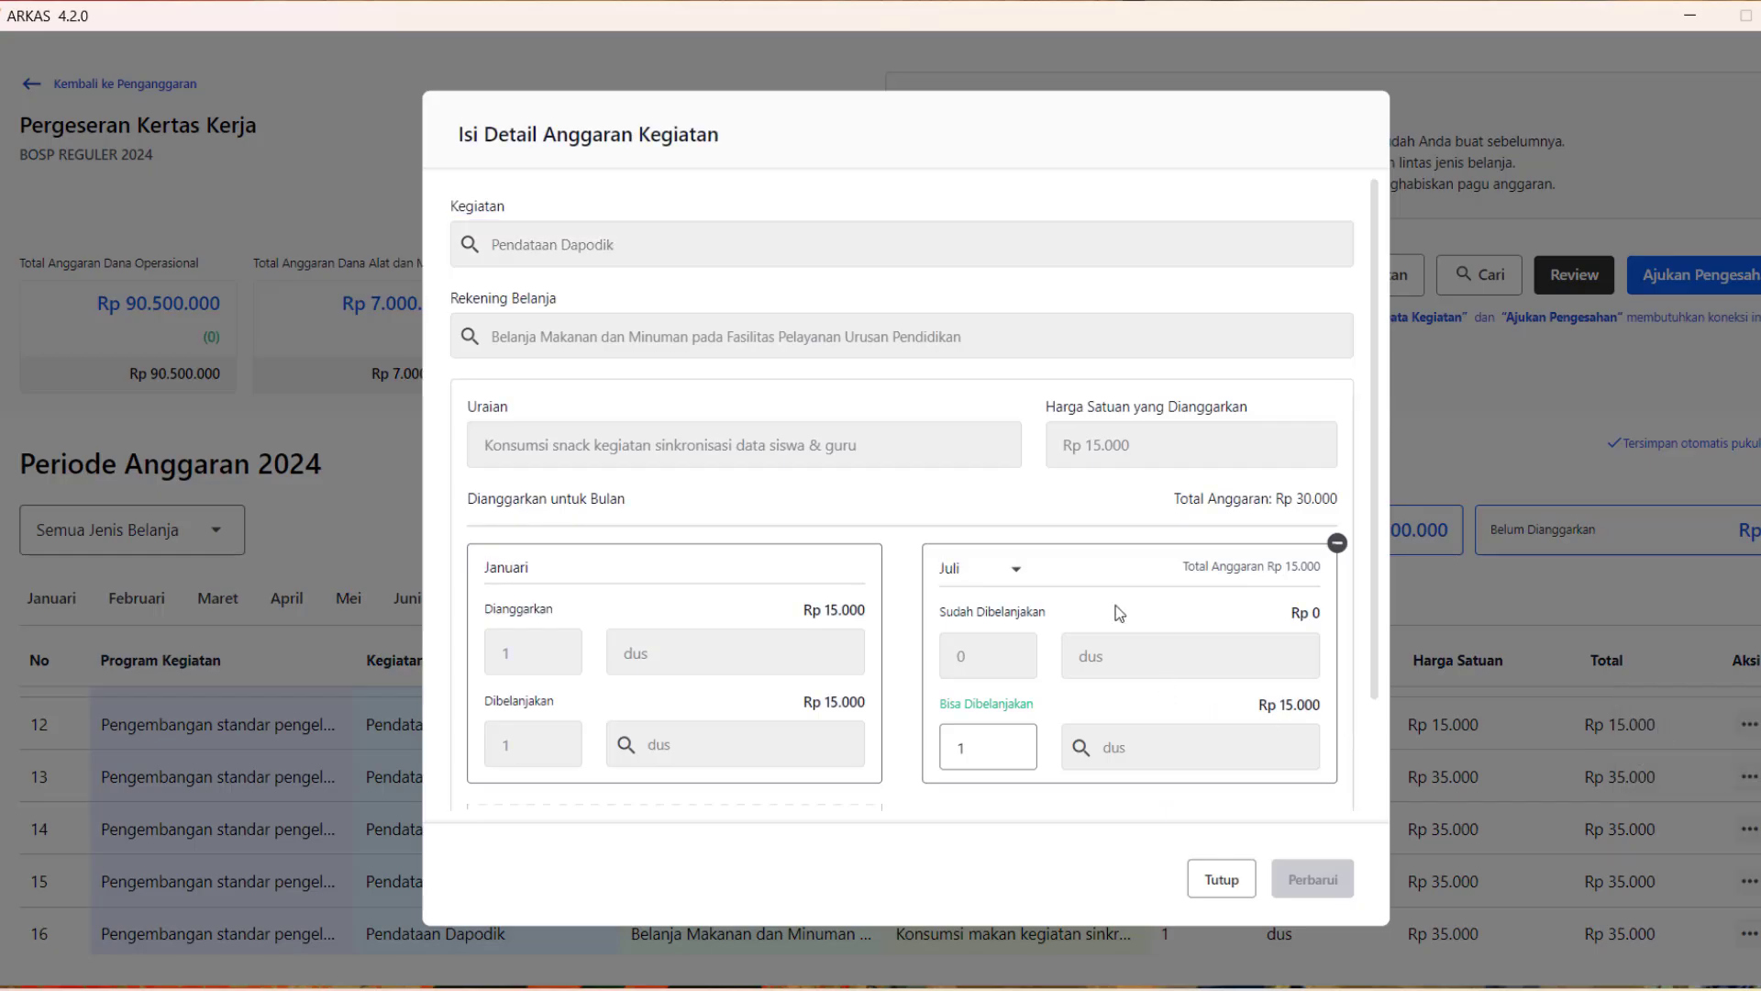
left_click(1015, 570)
scroll(980, 683, "down", 4)
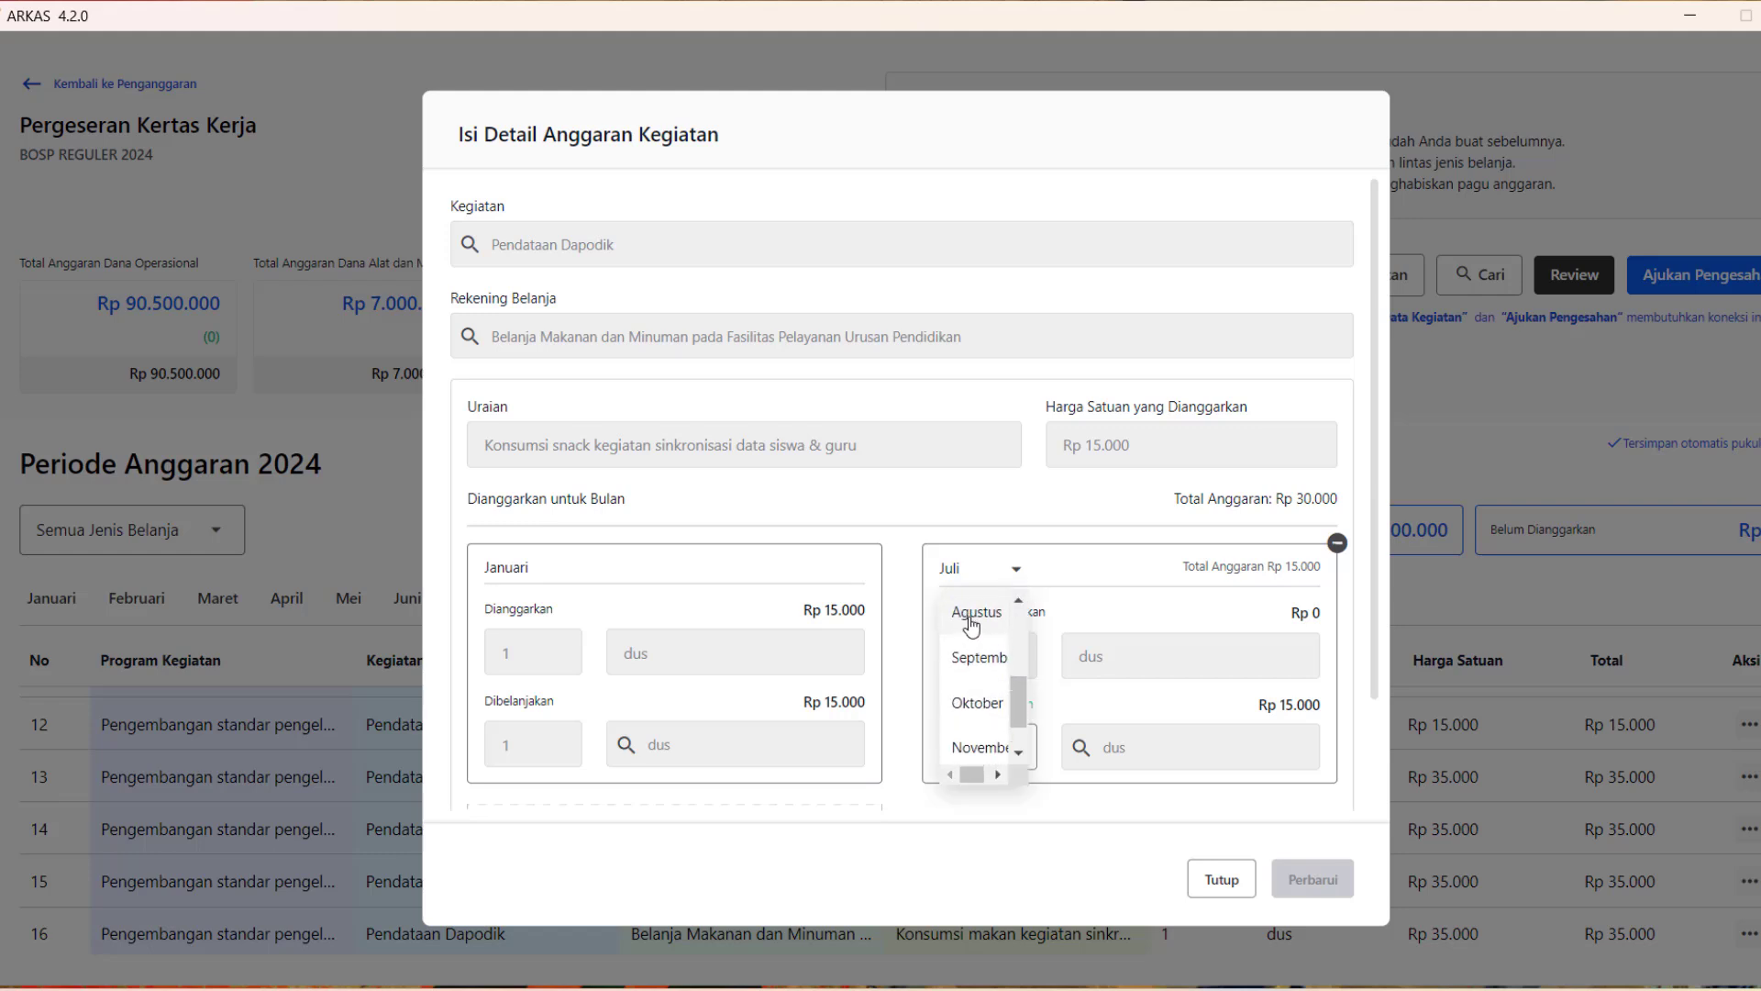
left_click(972, 626)
left_click(1313, 886)
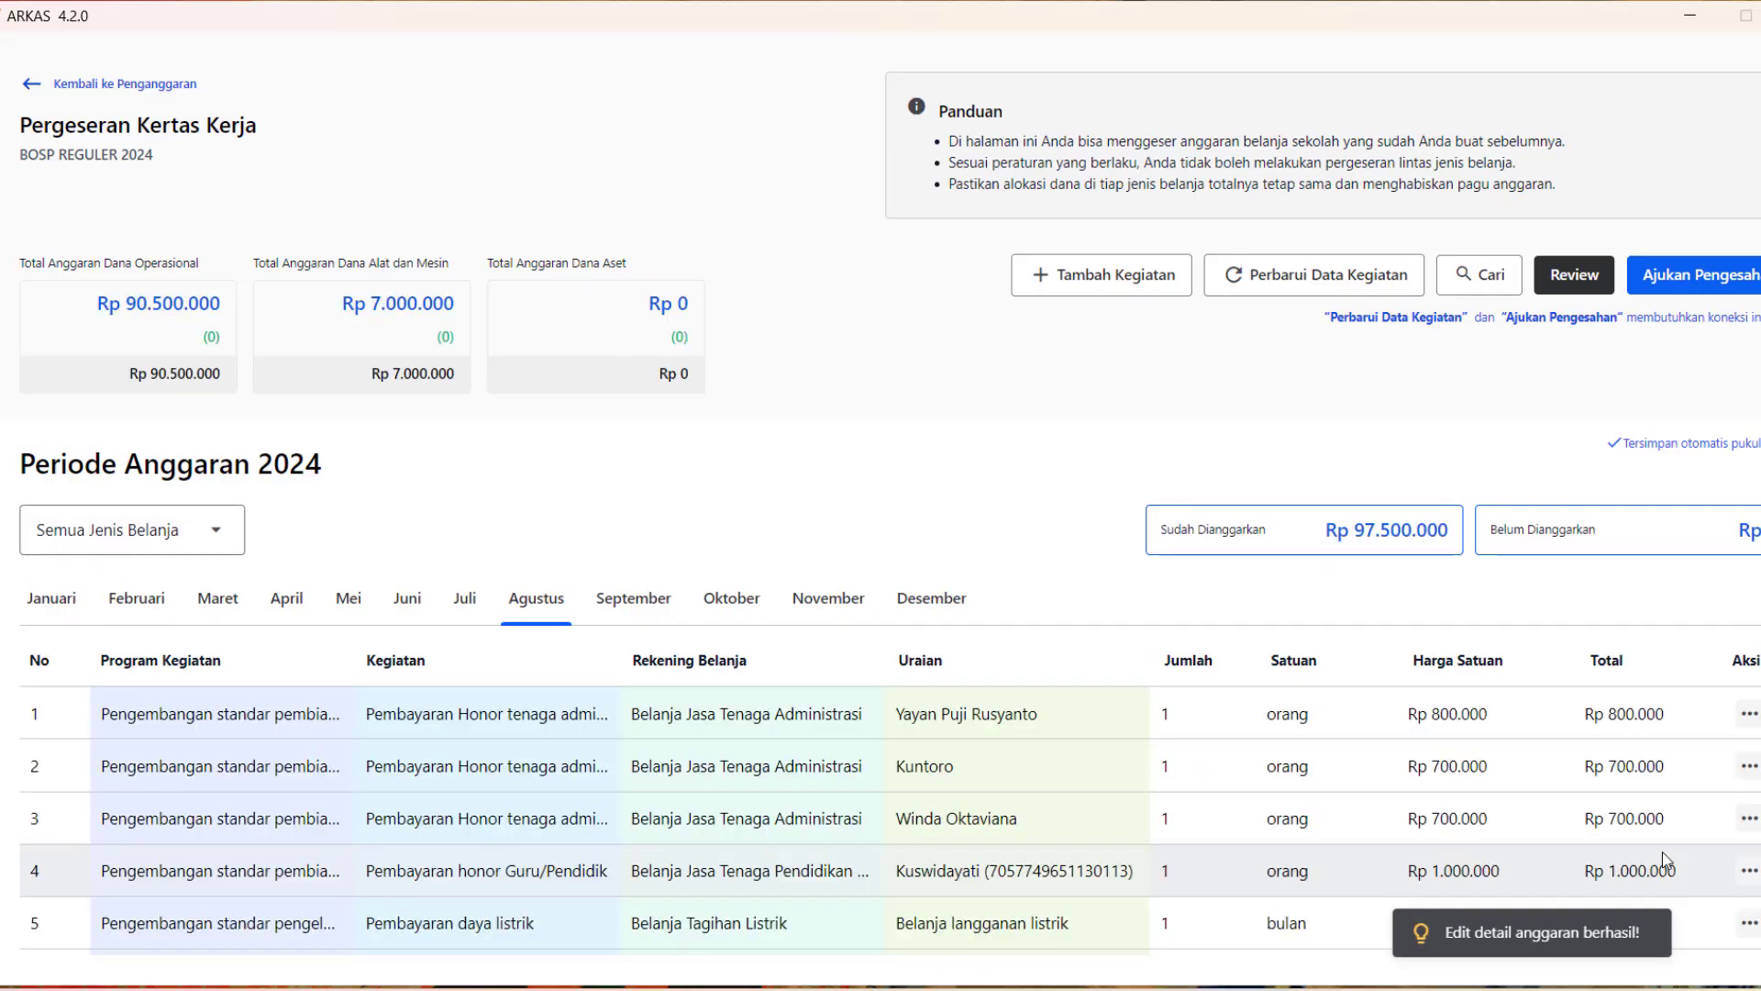
Check the August list for the "Konsumsi snack kegiatan sinkronisasi data siswa & guru" item under Pendataan Dapodik.
scroll(1052, 818, "down", 3)
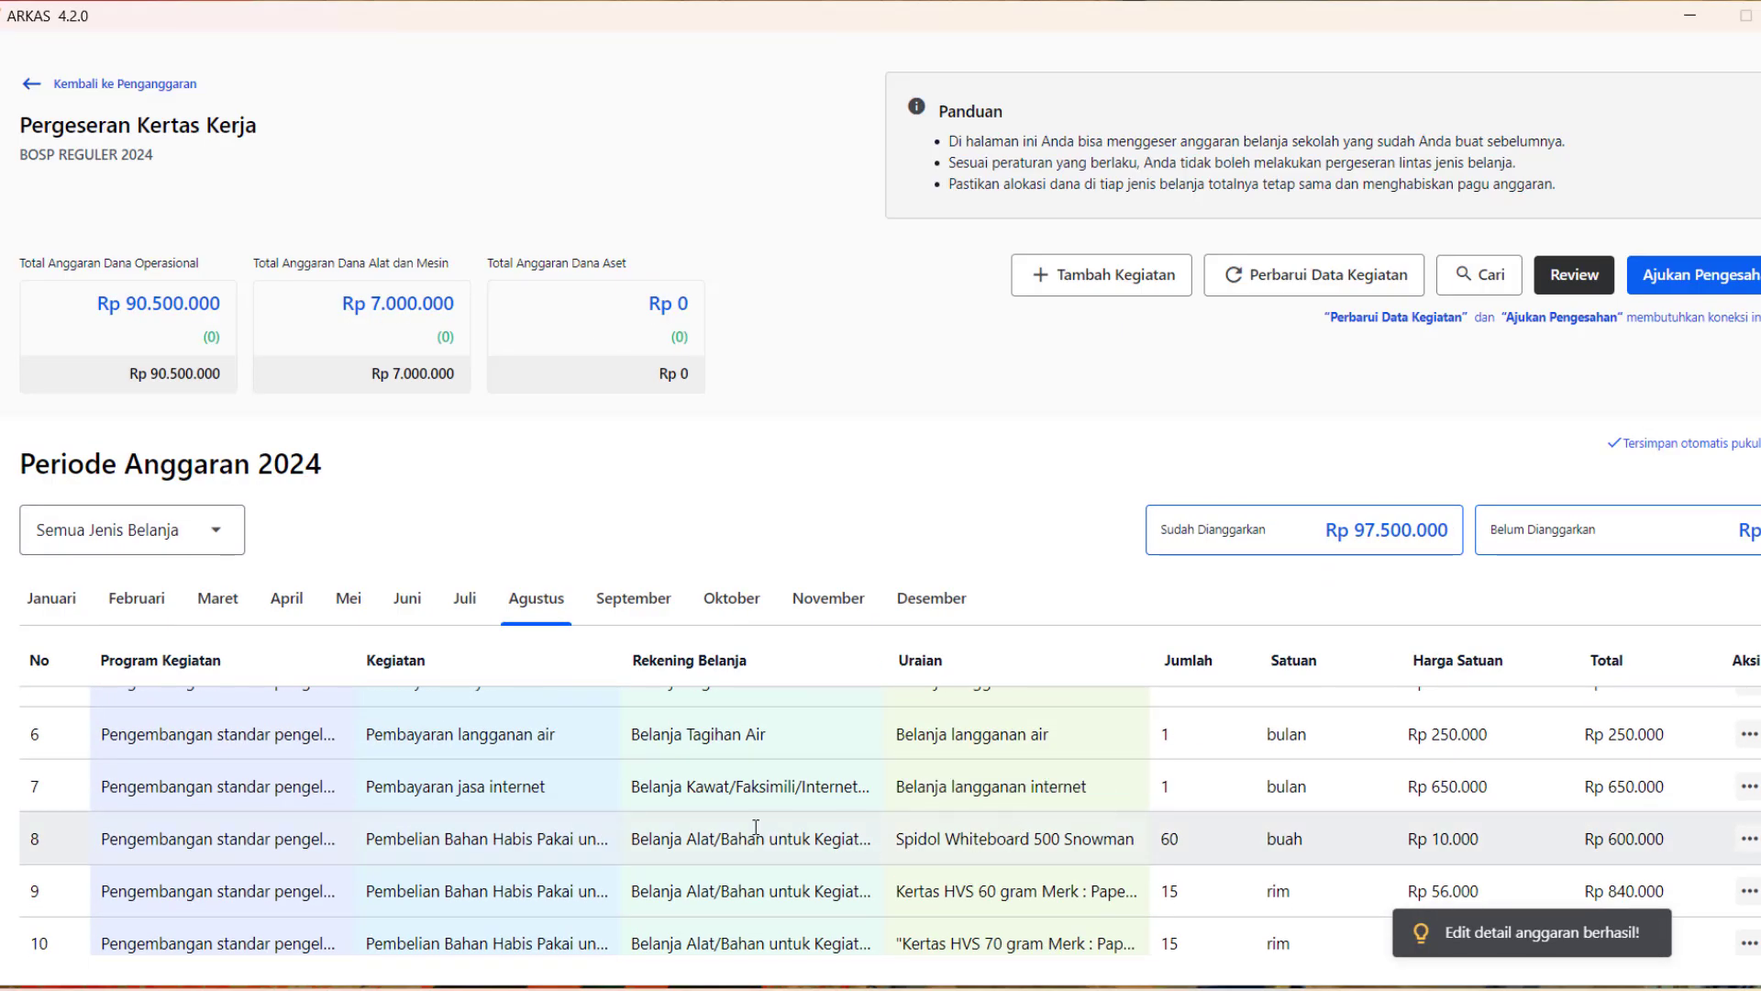
scroll(922, 871, "down", 6)
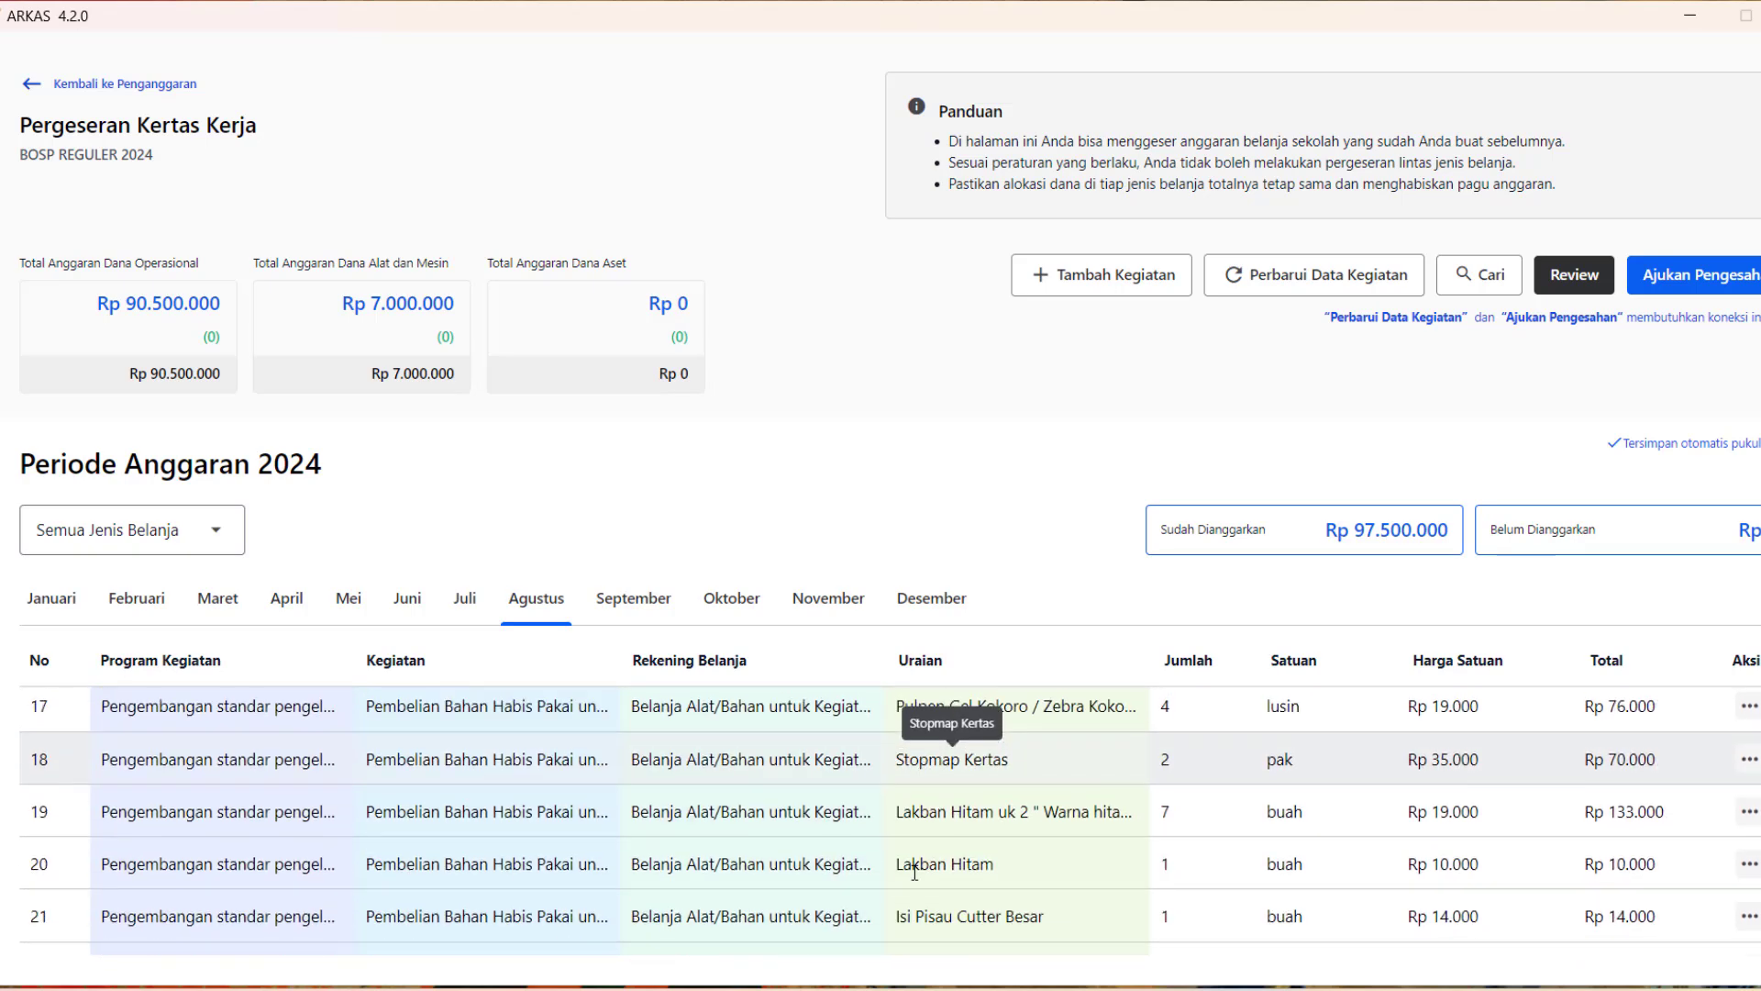
scroll(914, 872, "down", 4)
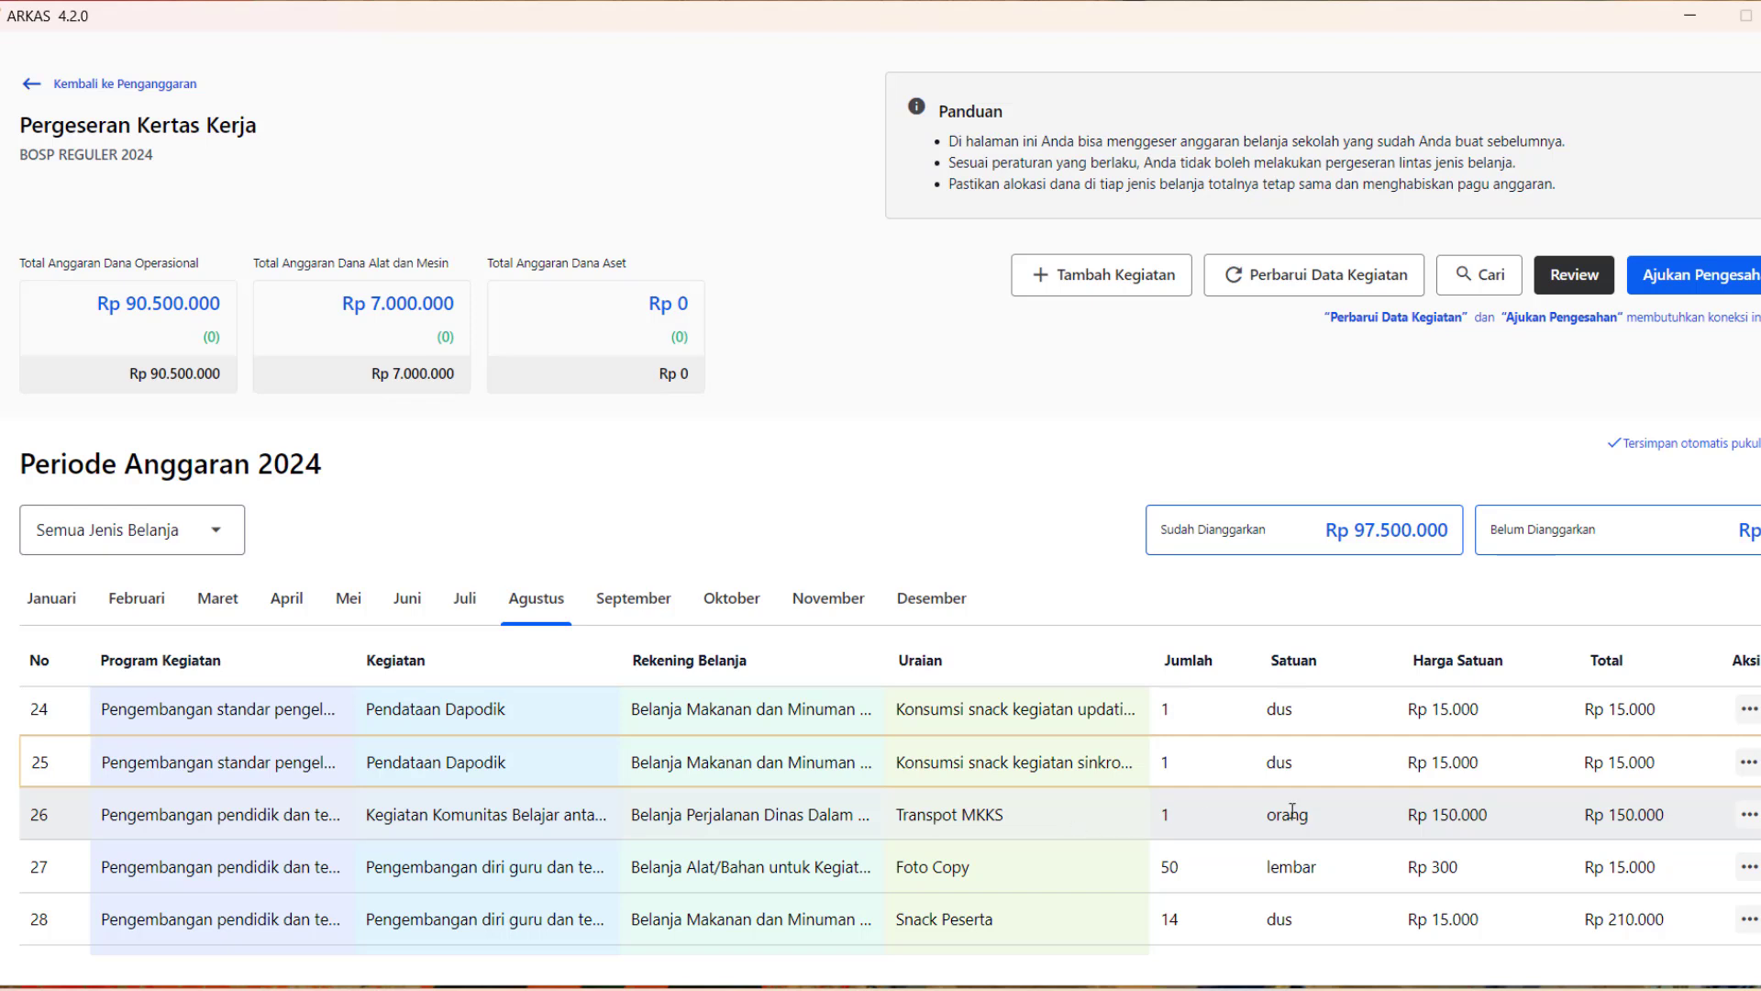
Edit the budget details of the August "Transpot MKKS" item and remove its Juli allocation.
left_click(1748, 813)
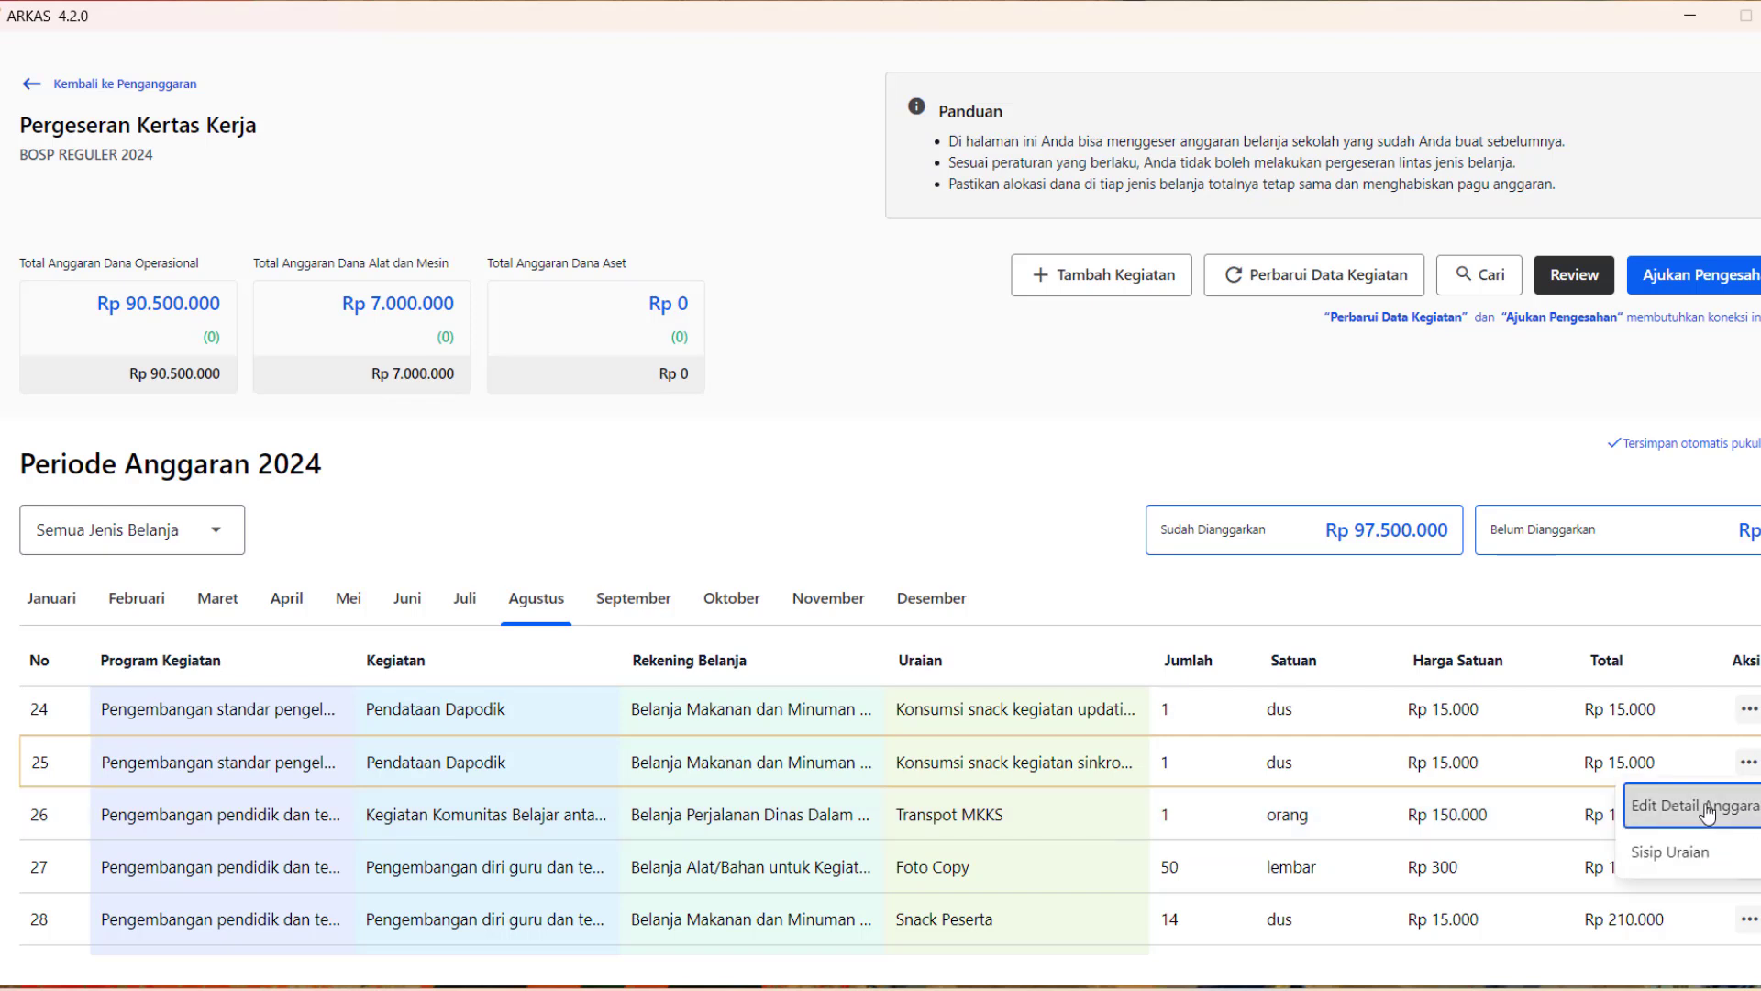
left_click(1704, 807)
scroll(932, 660, "down", 5)
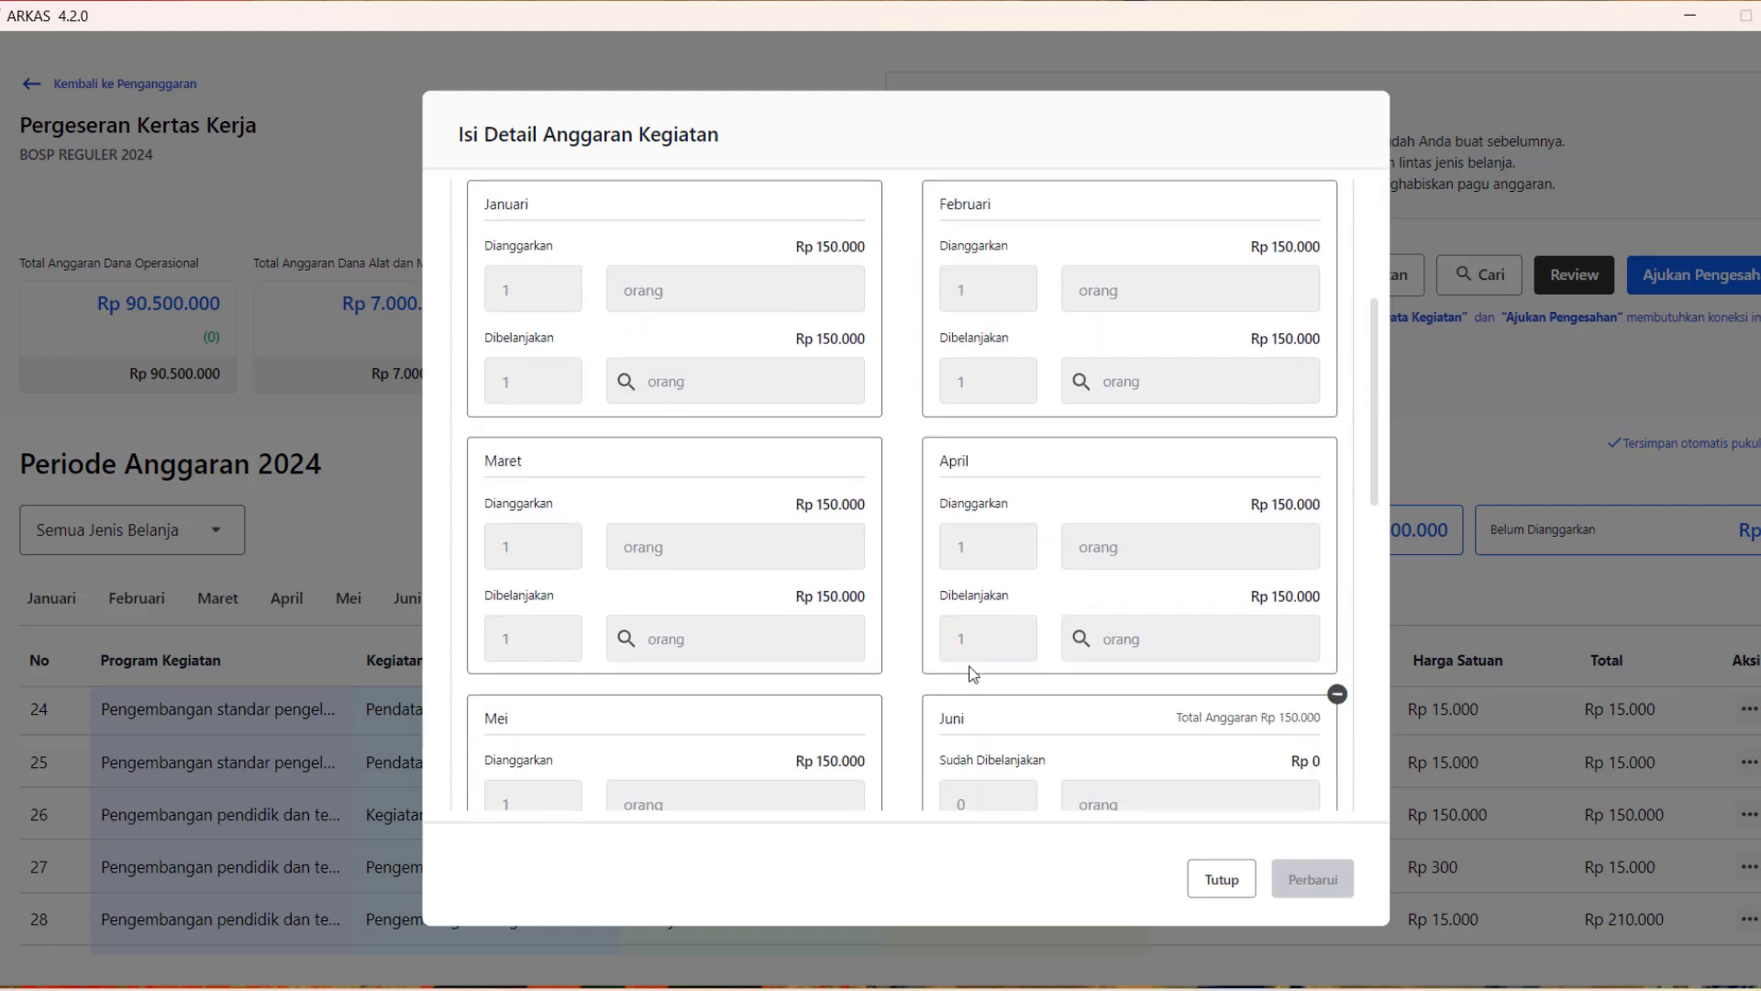
scroll(708, 549, "down", 1)
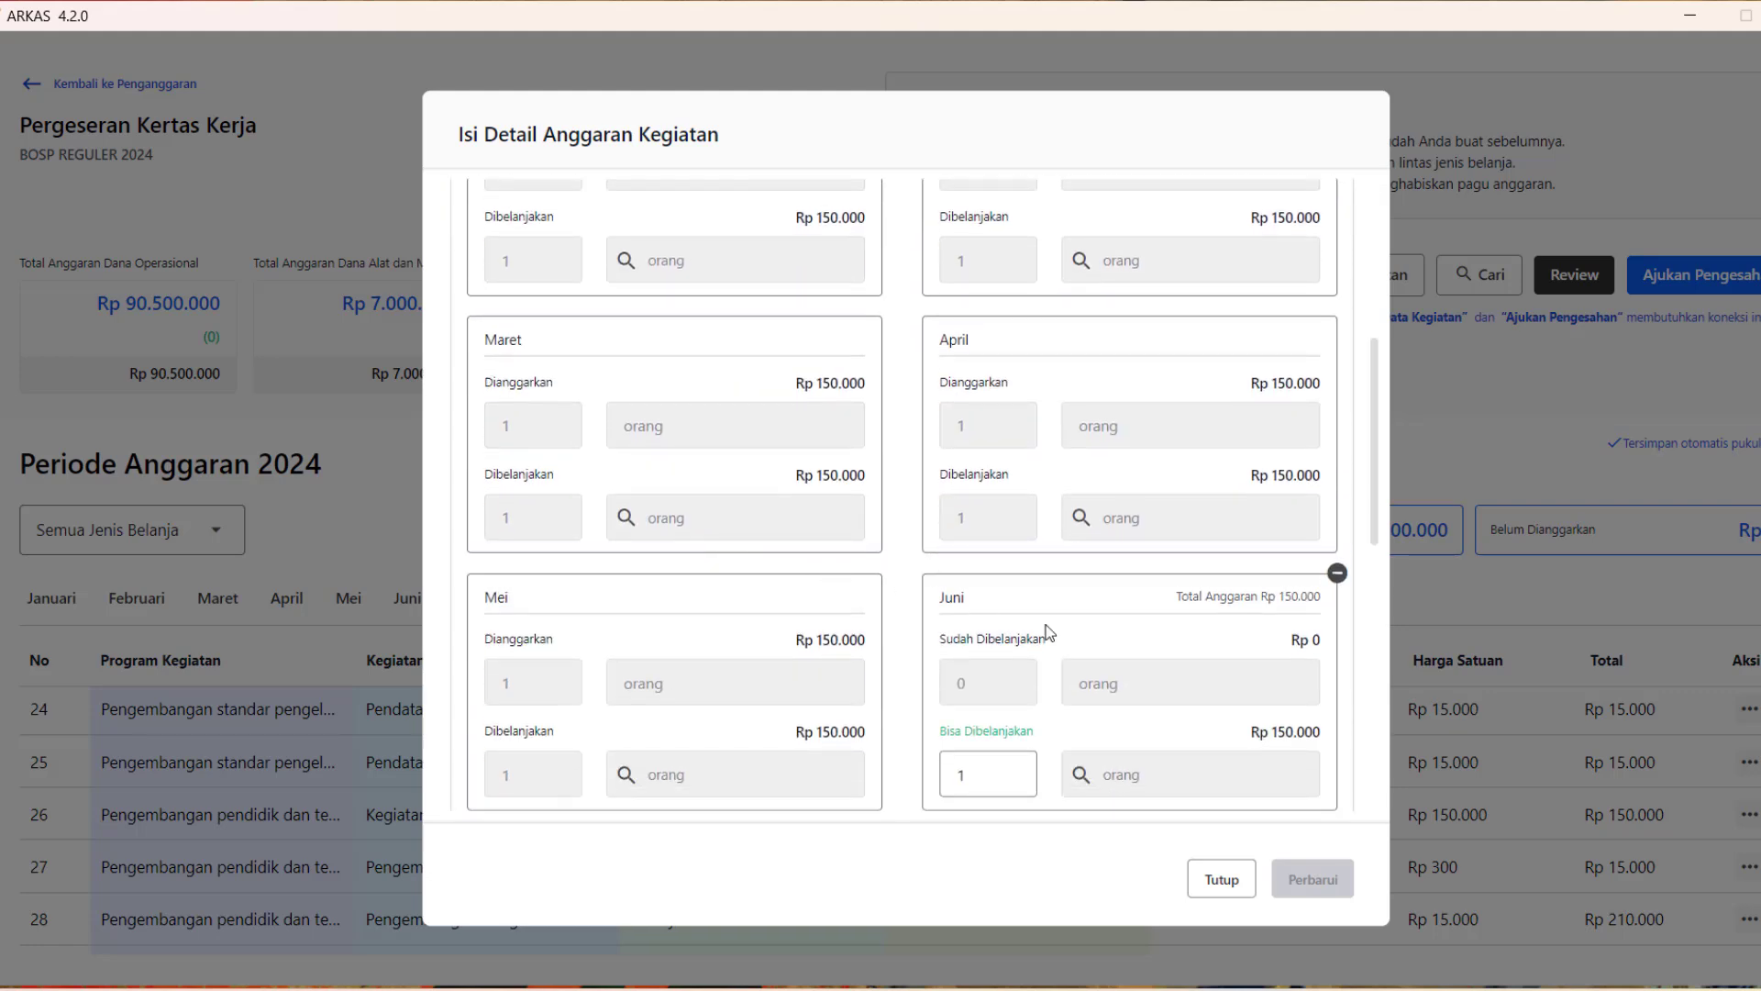
scroll(1050, 632, "down", 3)
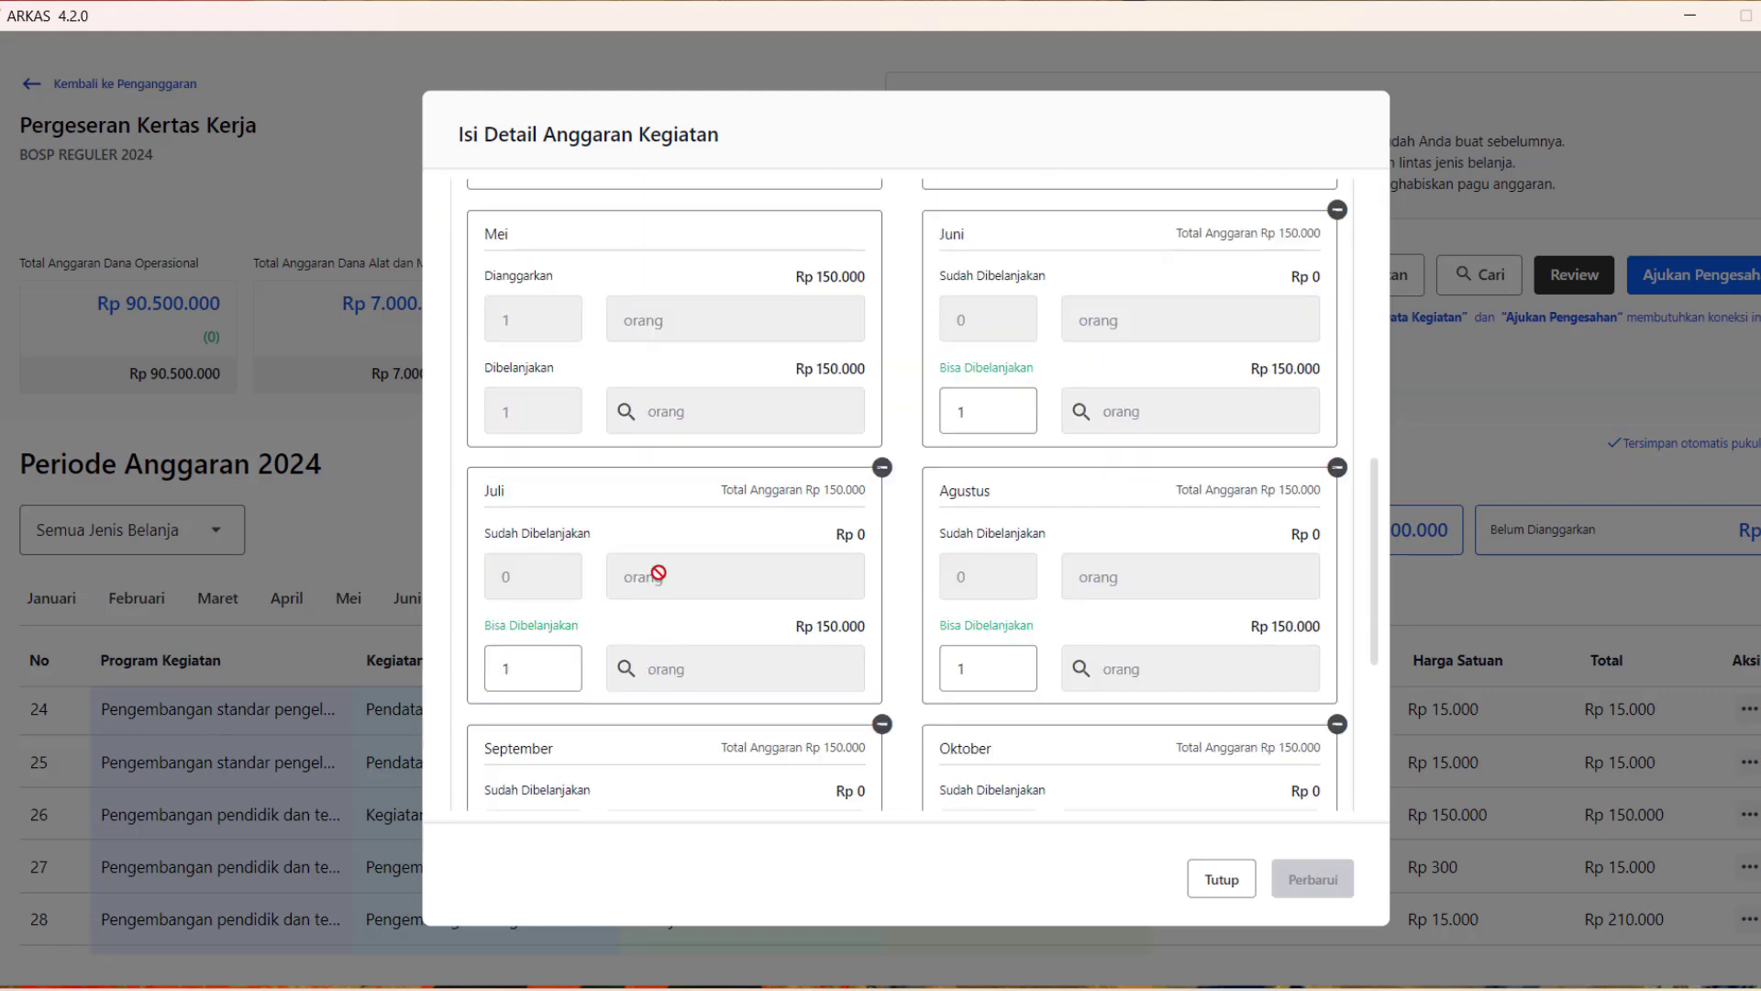
left_click(527, 658)
left_click(883, 473)
left_click(883, 469)
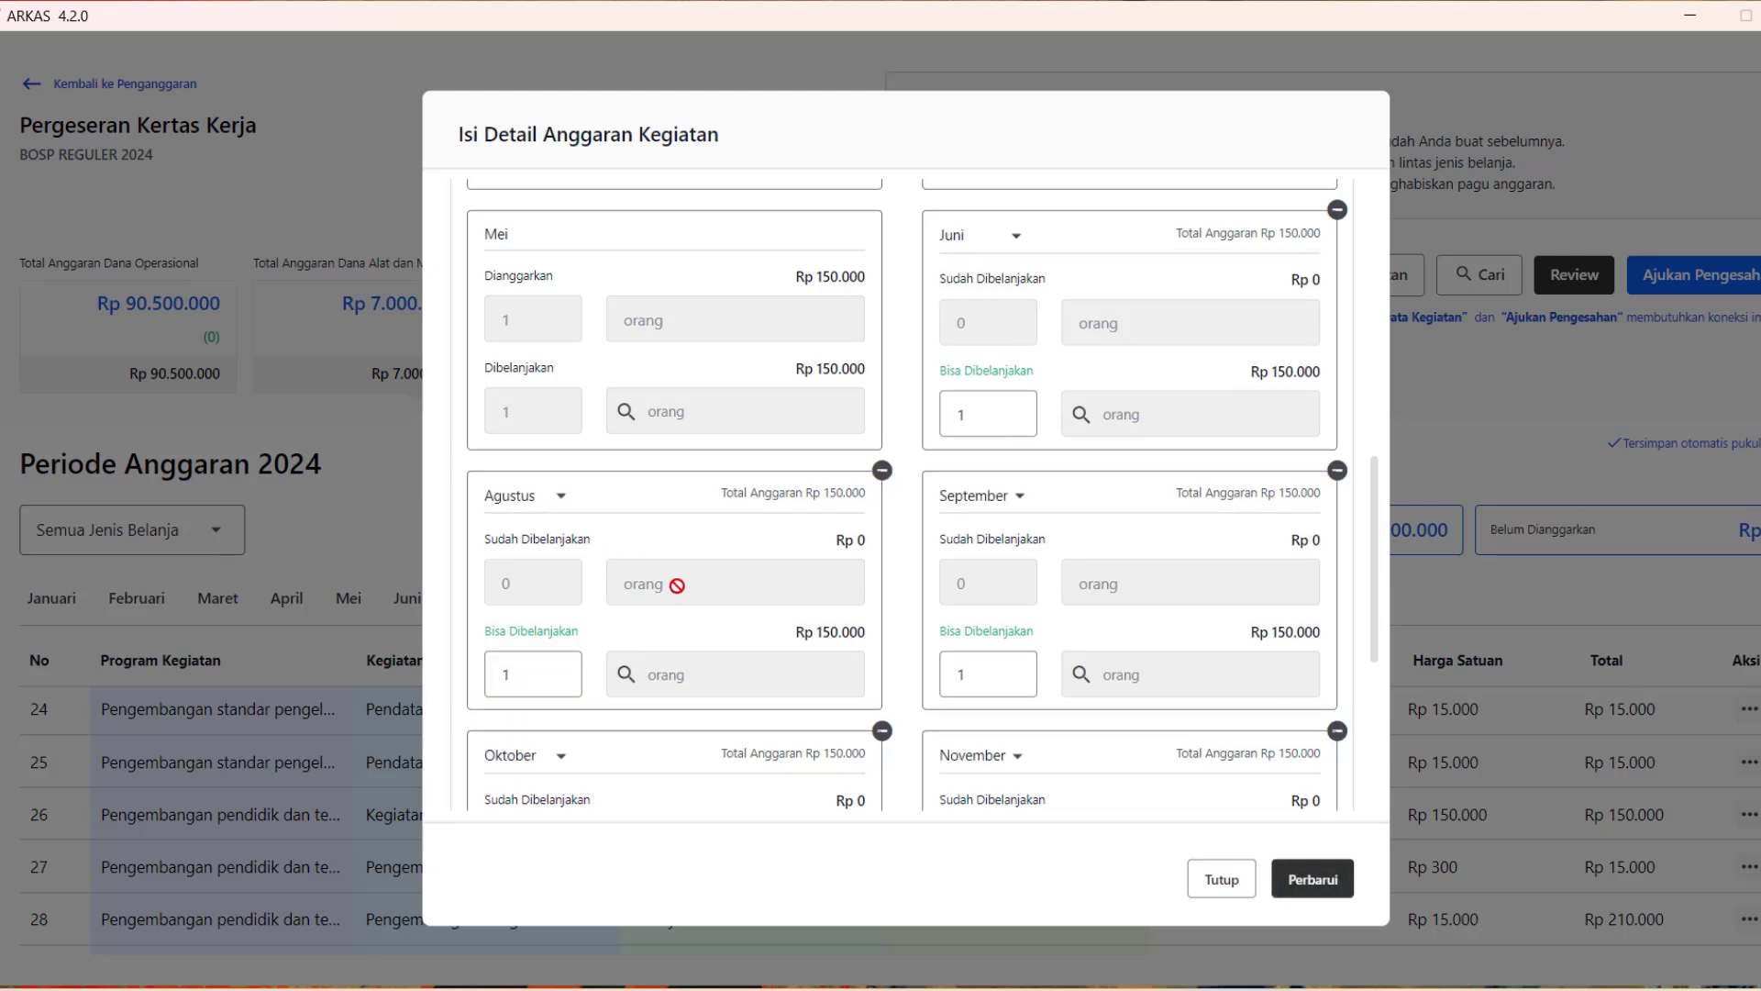
Set the Agustus quantity of "Transpot MKKS" to 2 orang, save the update, and check the item in the August list.
left_click(492, 670)
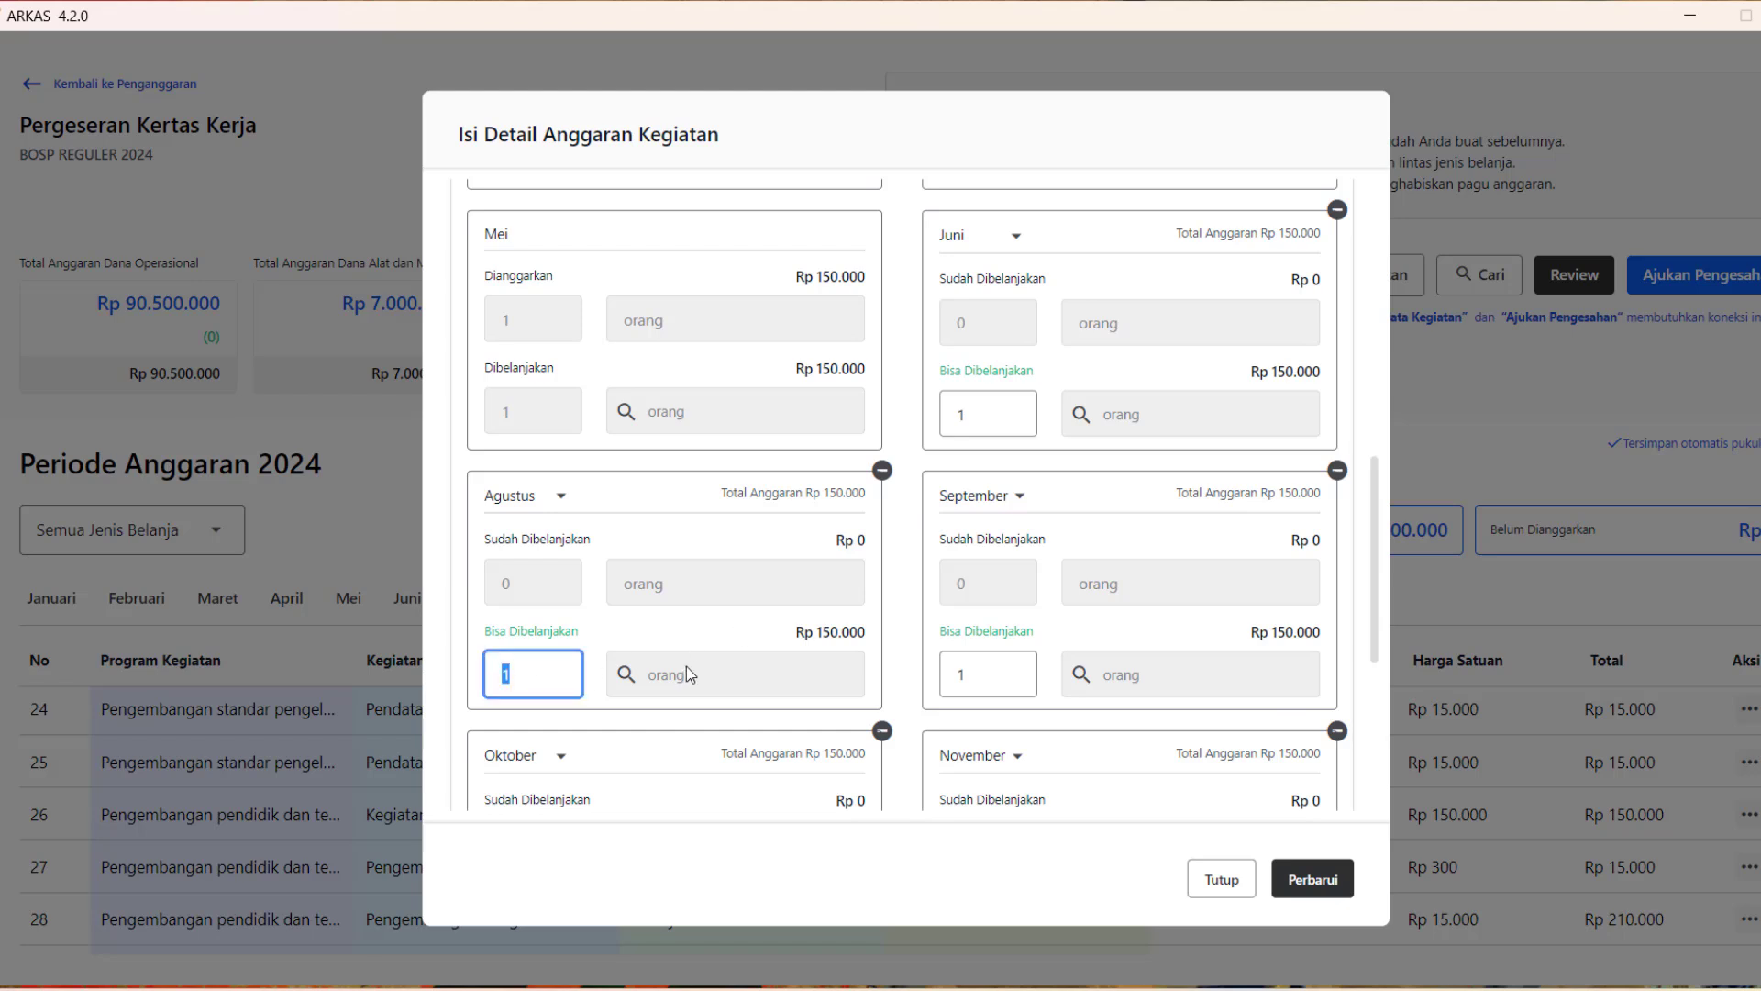
type("2")
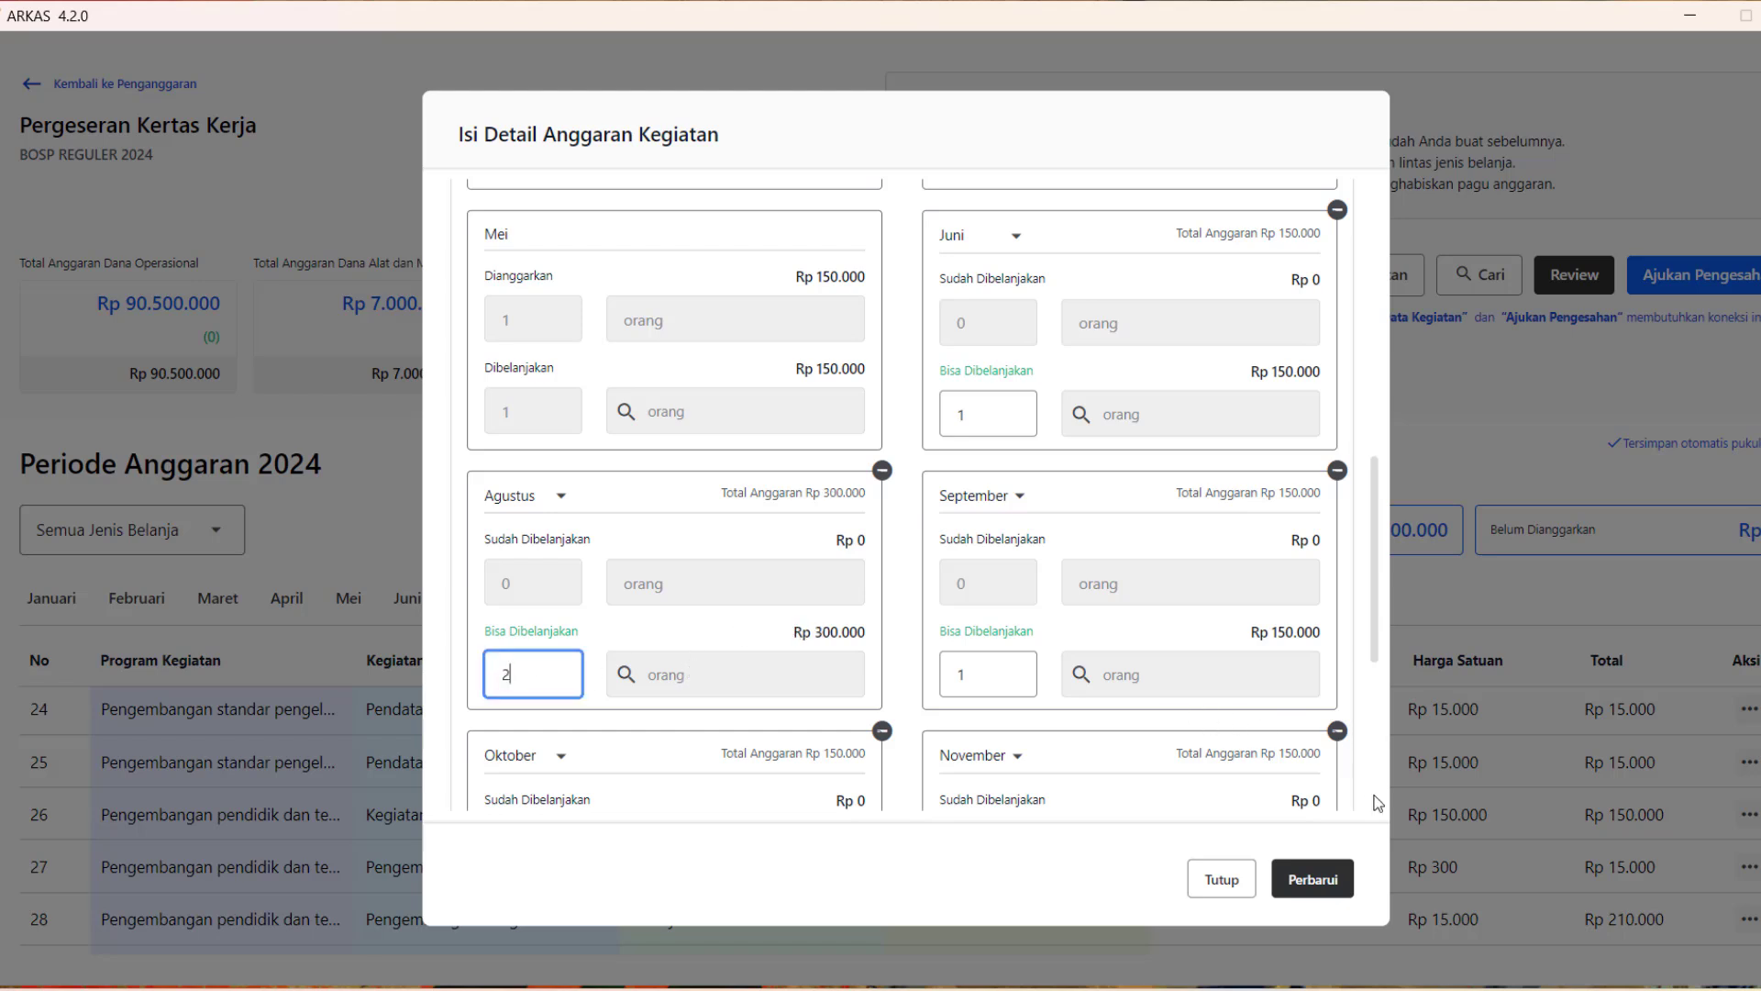
left_click(1312, 878)
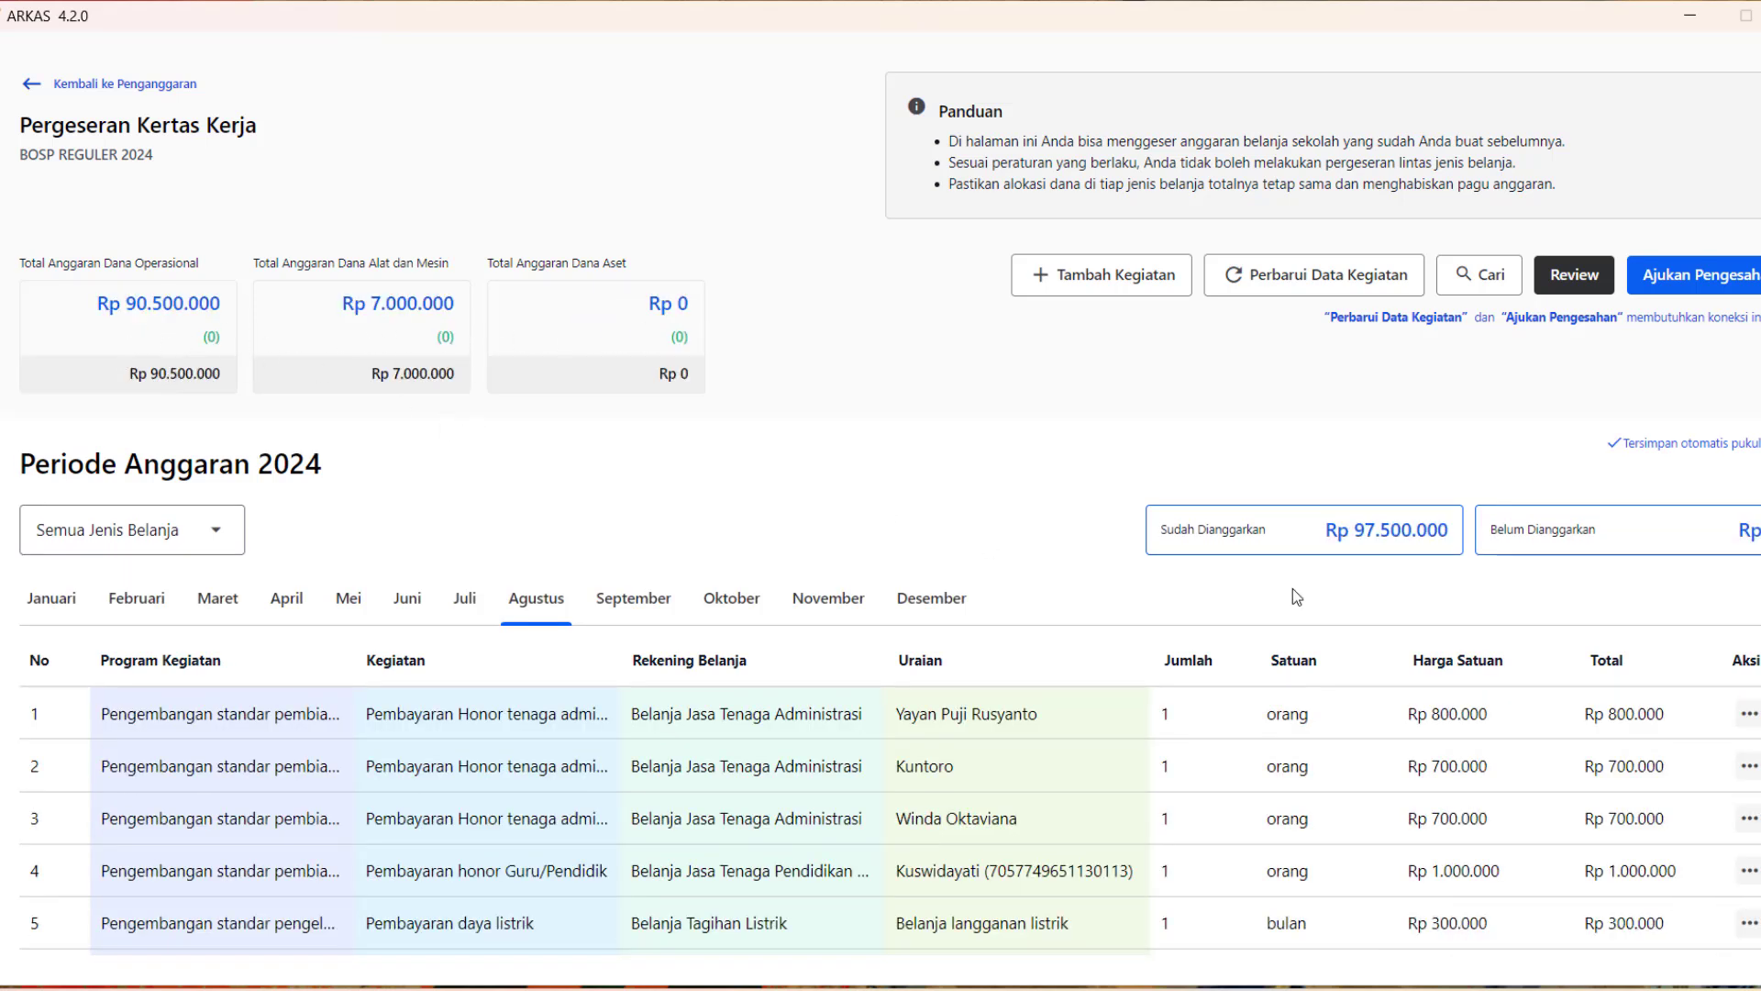
scroll(1284, 803, "down", 1)
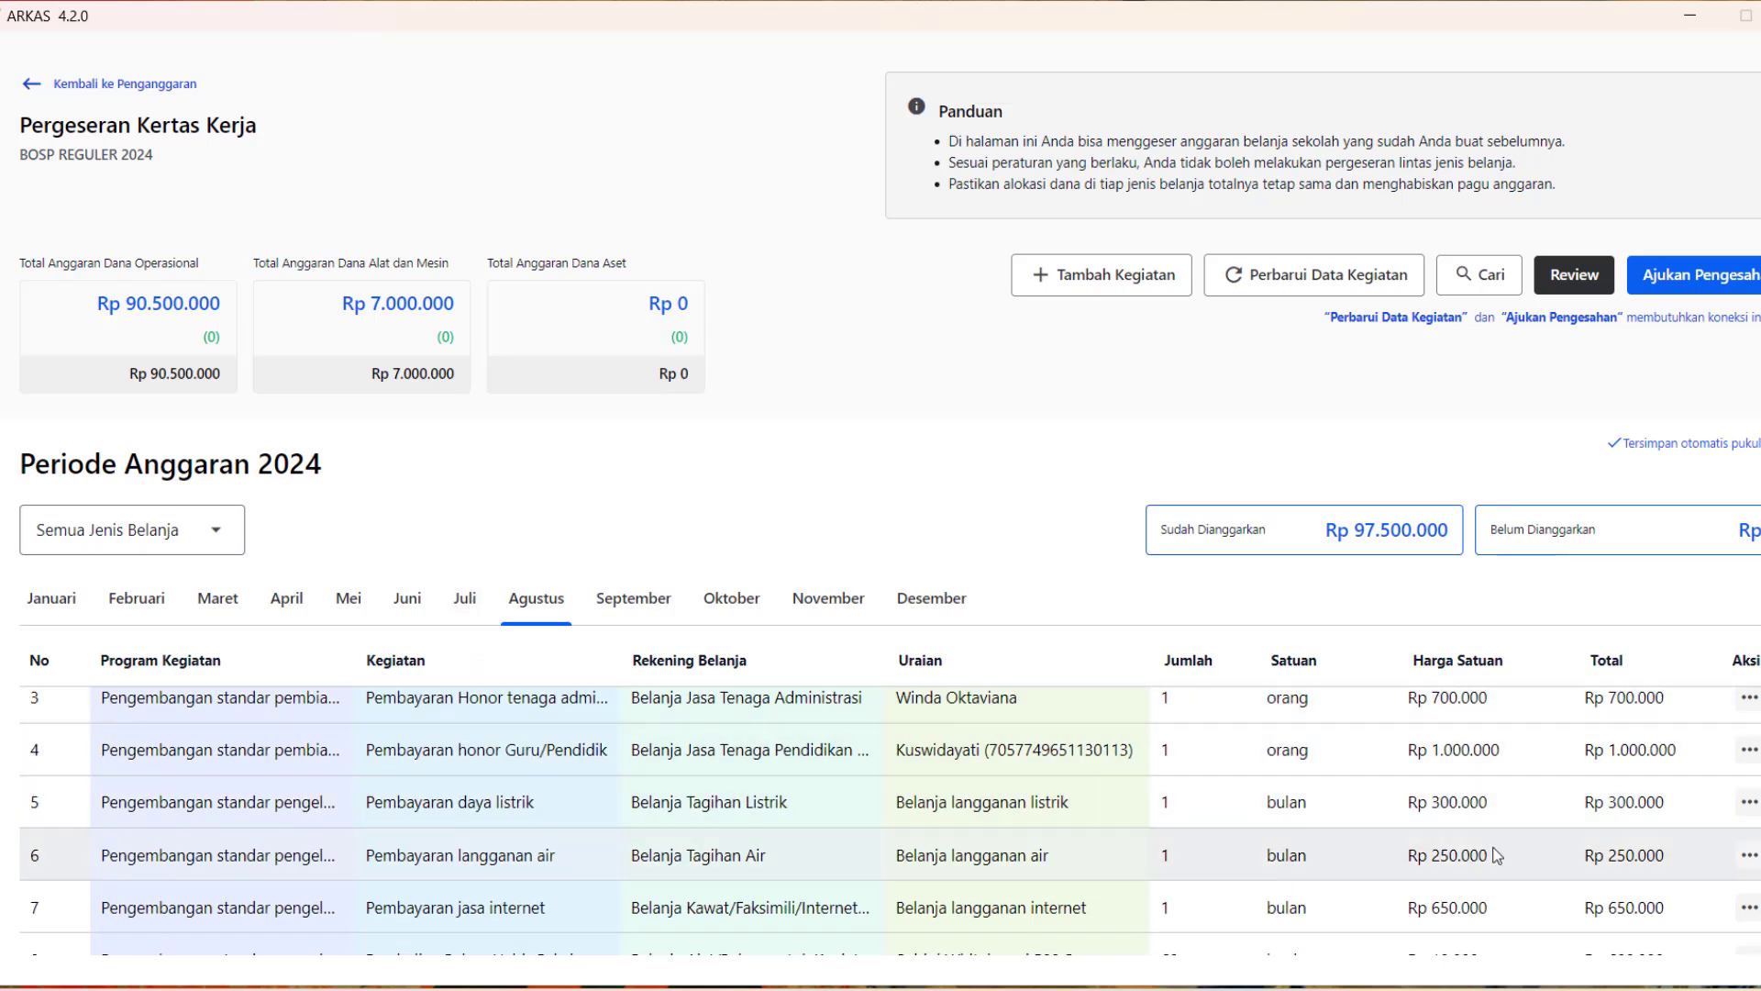
scroll(1431, 839, "down", 8)
scroll(1433, 838, "down", 3)
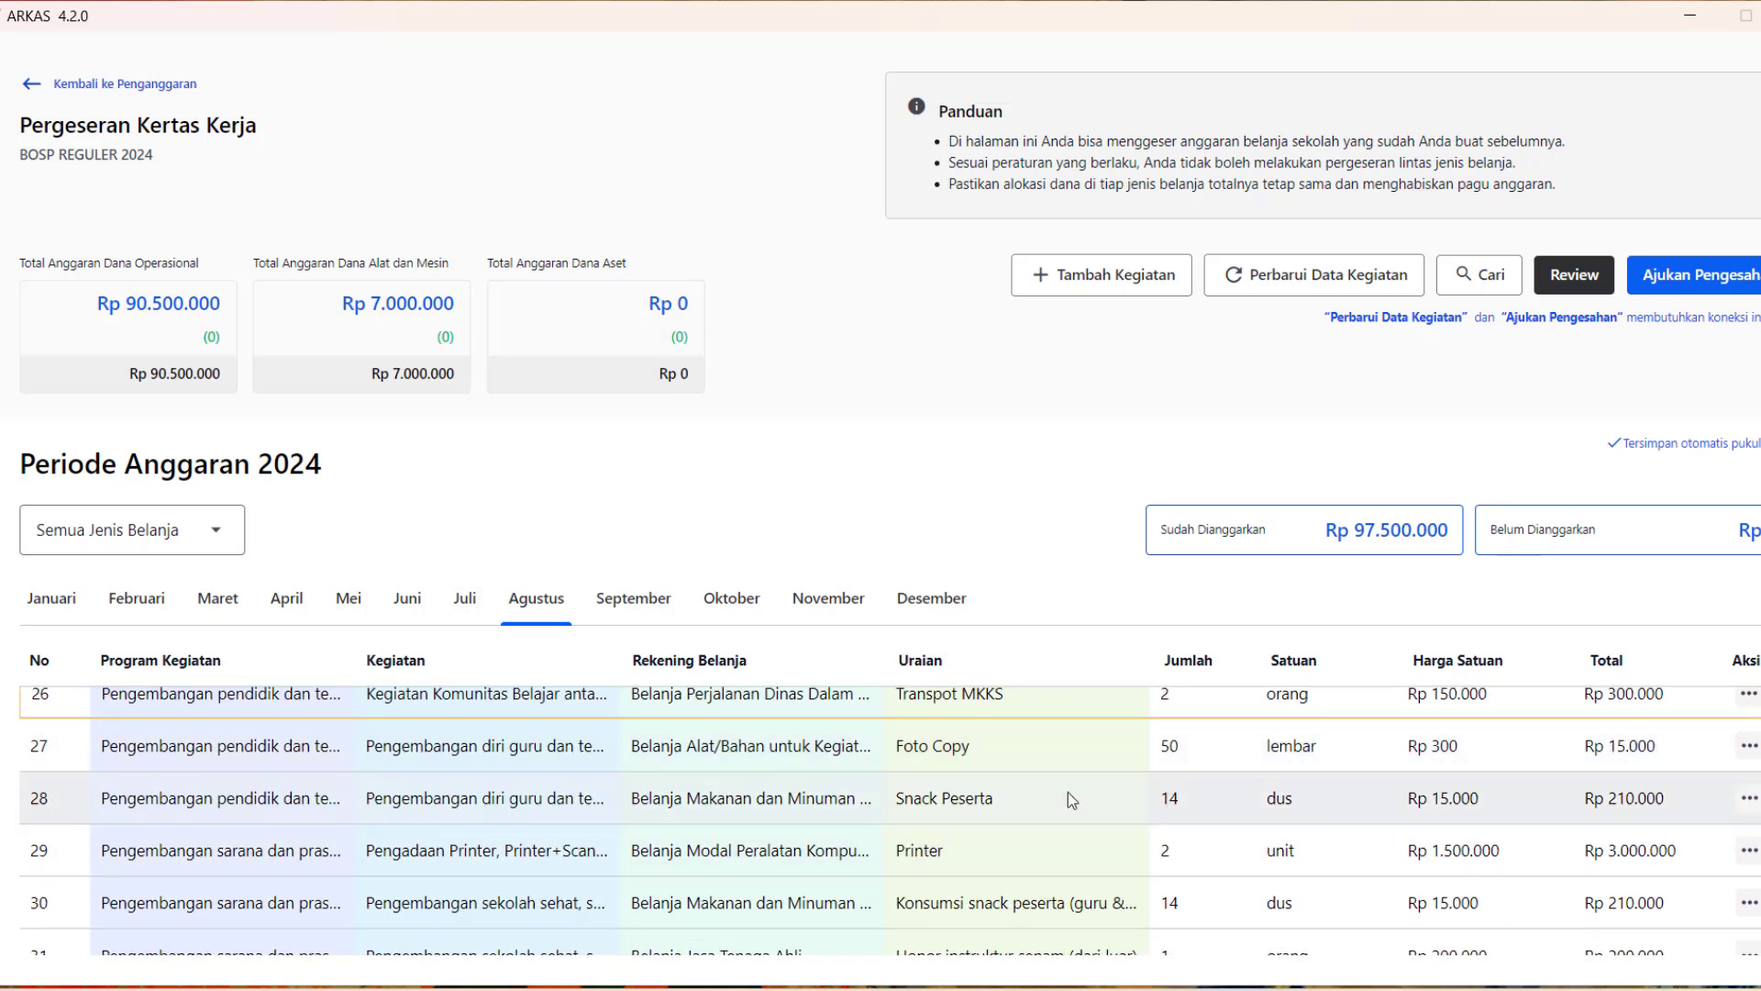
Move the July budget of "Kabel Twisted 4 x 16 mm" to September and save the update.
left_click(464, 605)
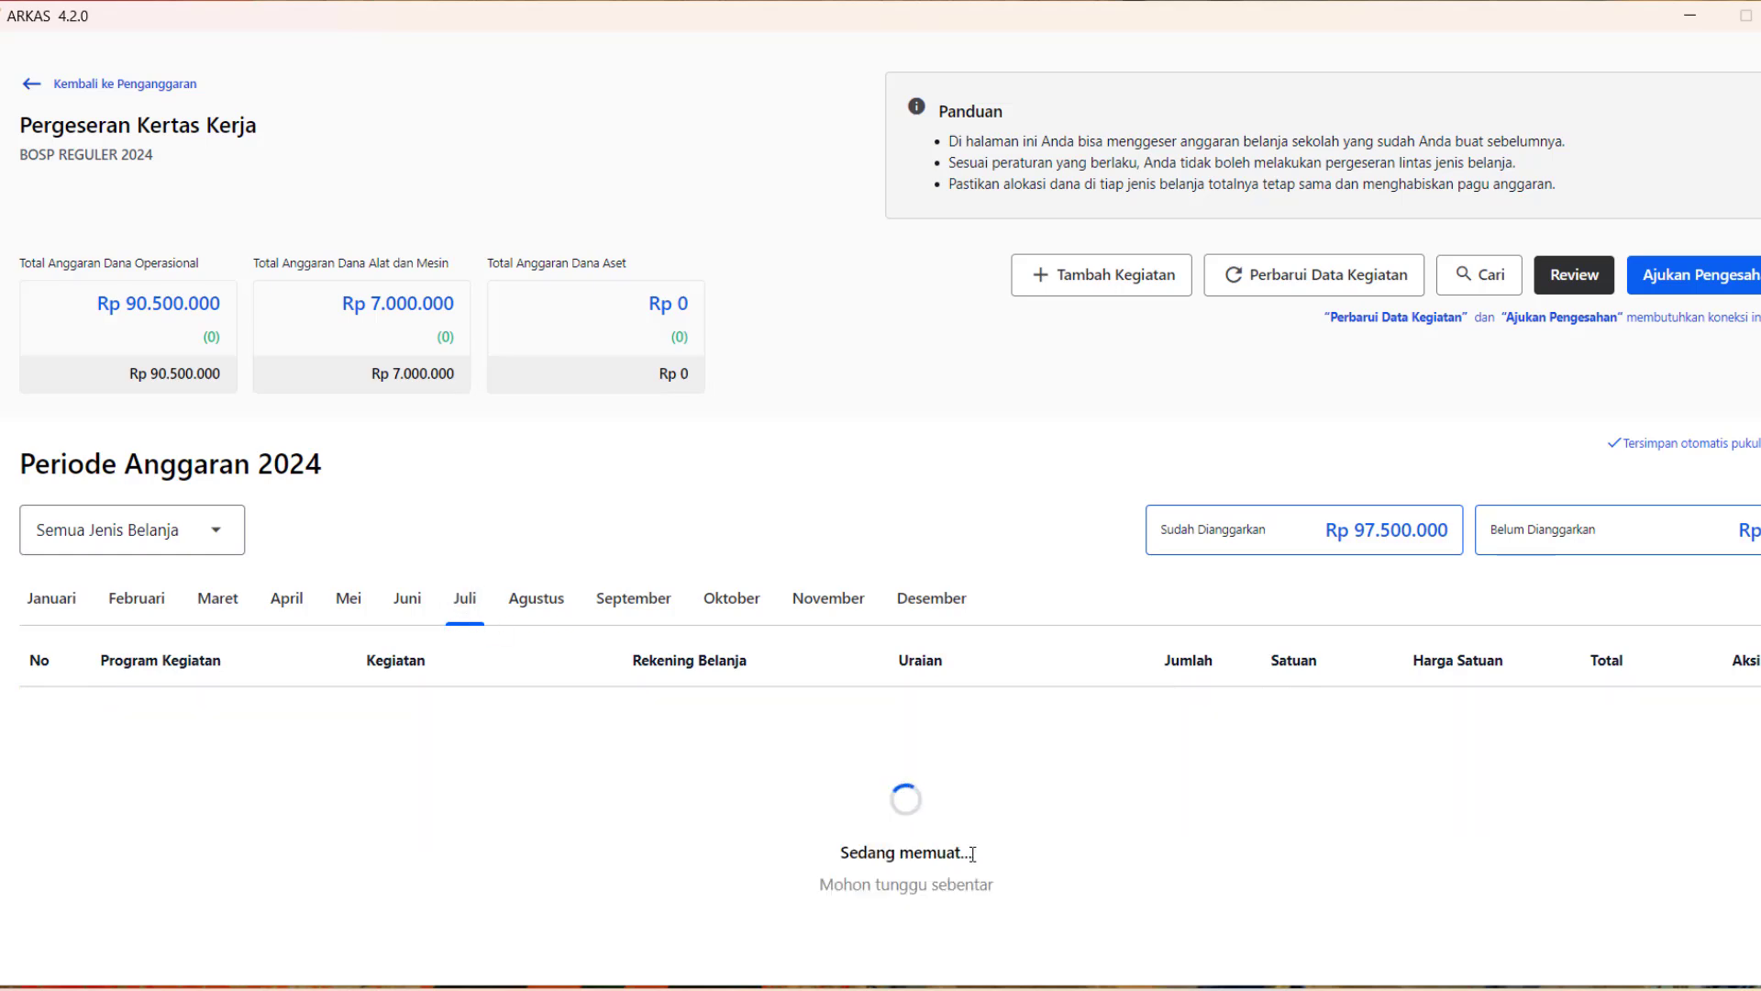
scroll(978, 862, "down", 2)
scroll(980, 858, "down", 7)
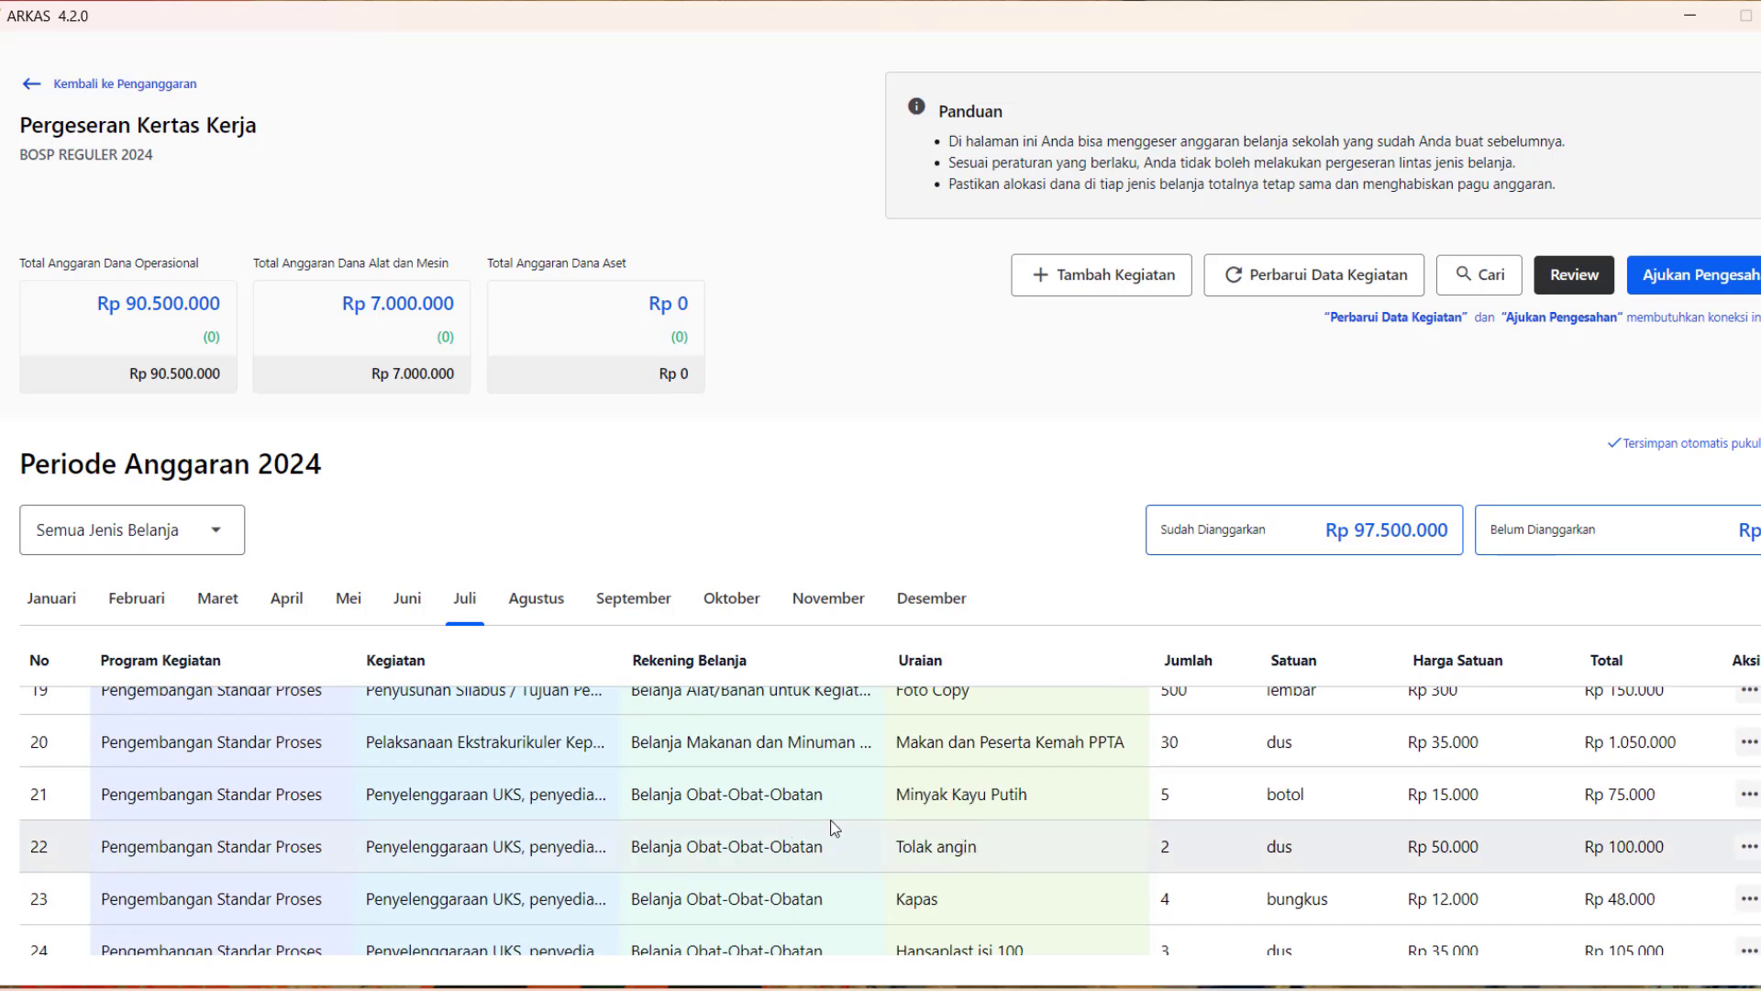
scroll(905, 833, "down", 3)
scroll(906, 833, "down", 5)
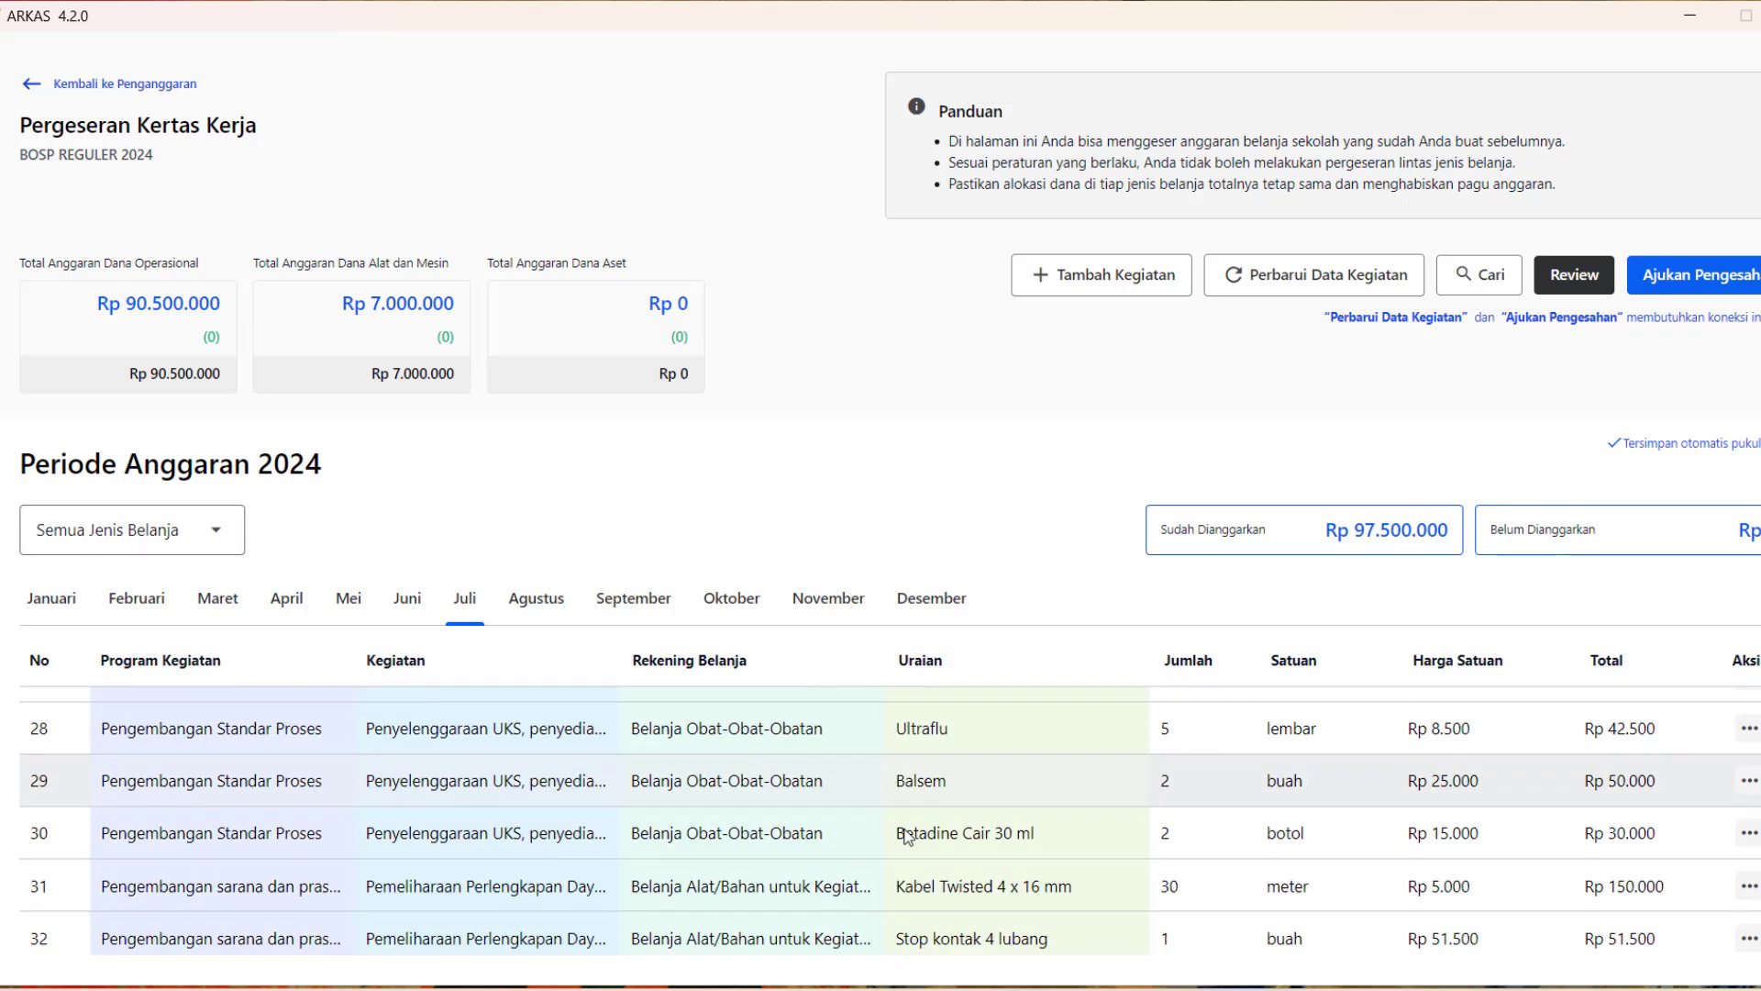
scroll(909, 836, "up", 4)
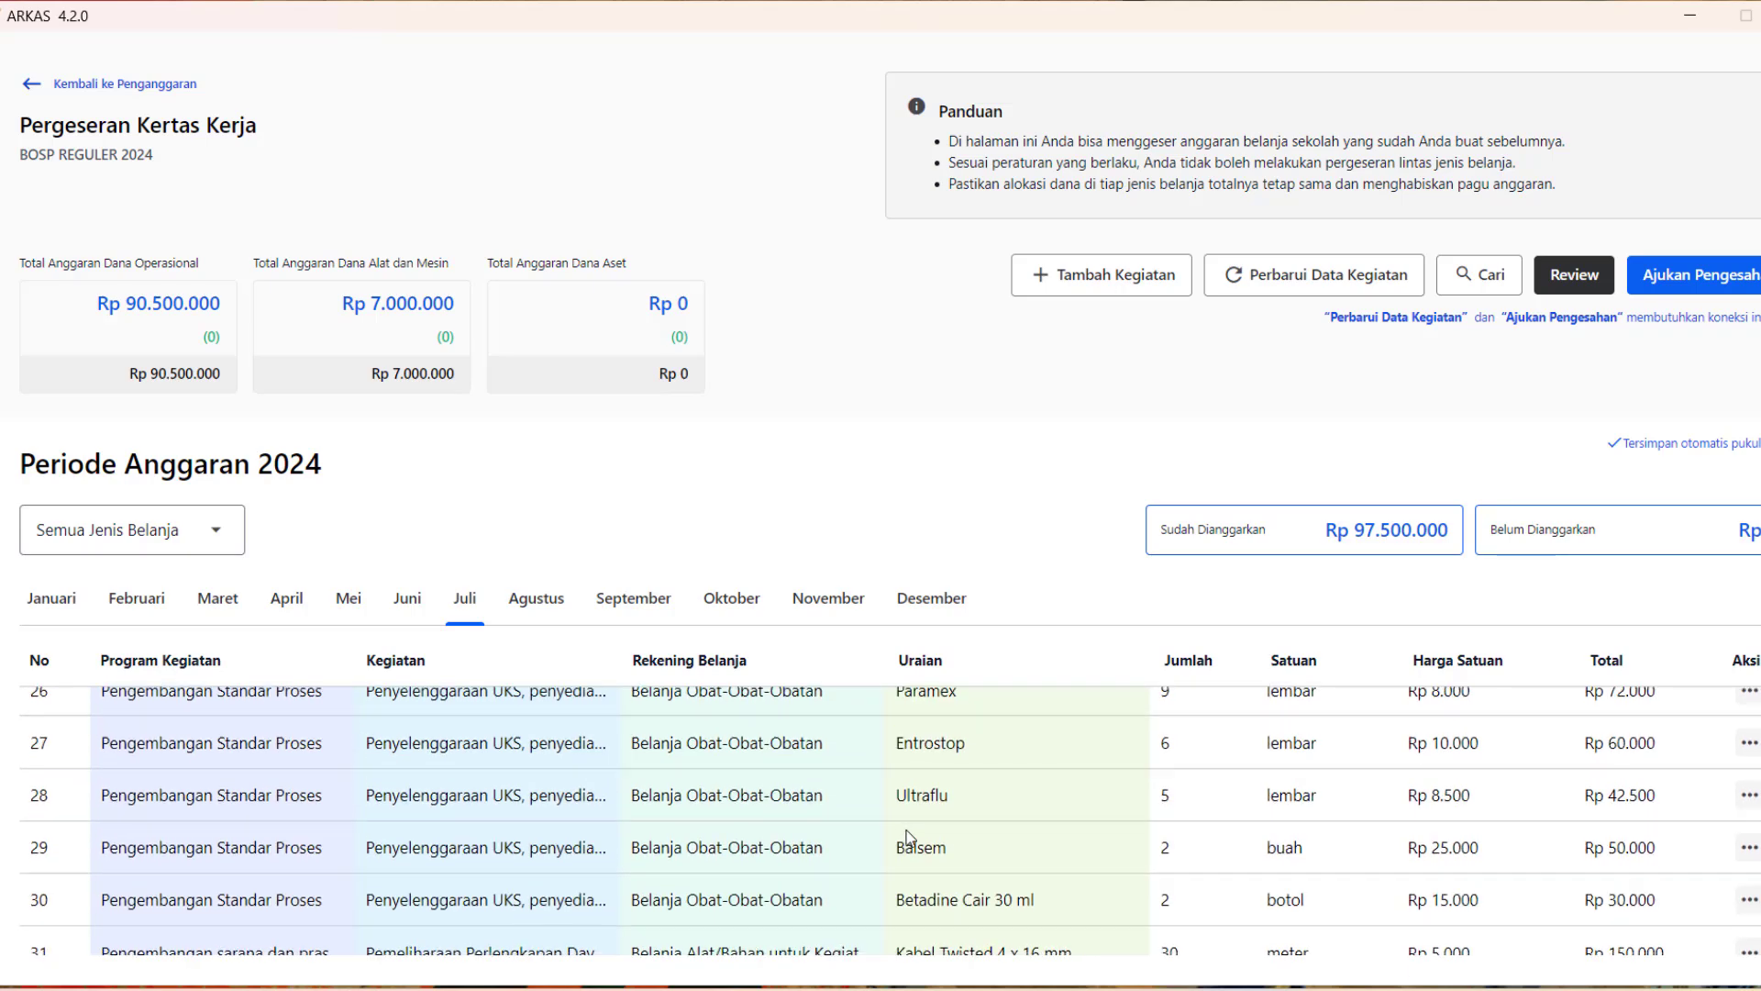
scroll(1091, 838, "down", 2)
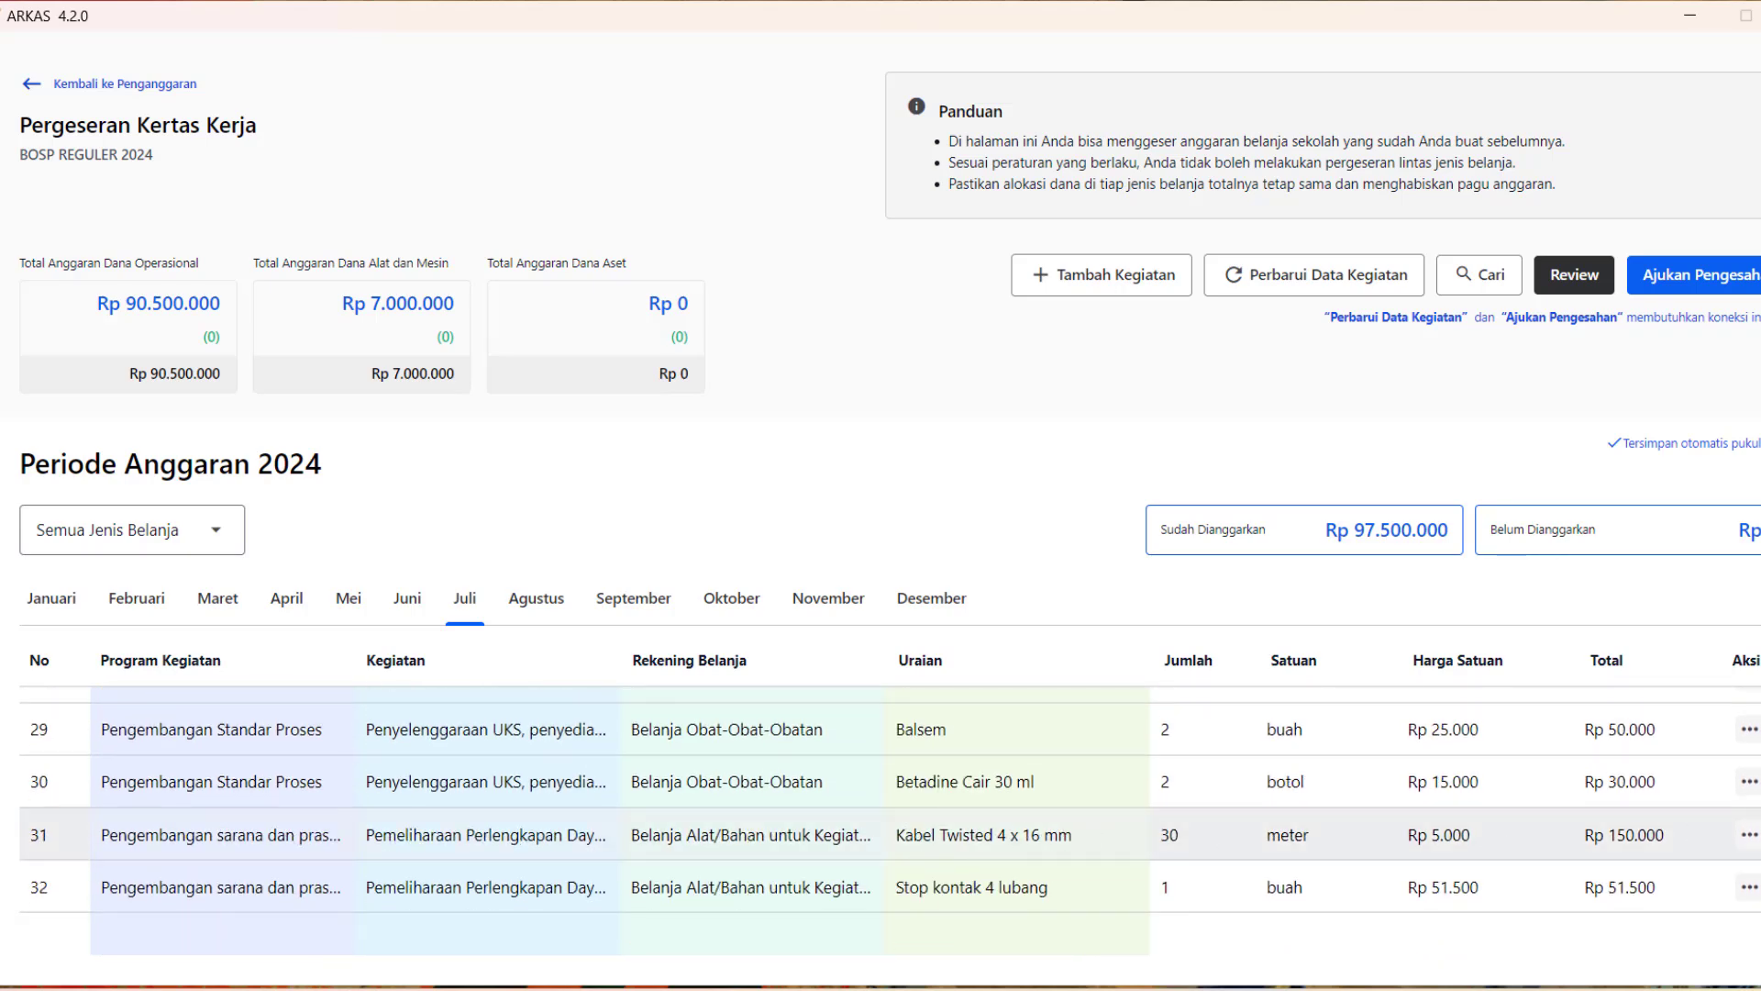
left_click(1749, 835)
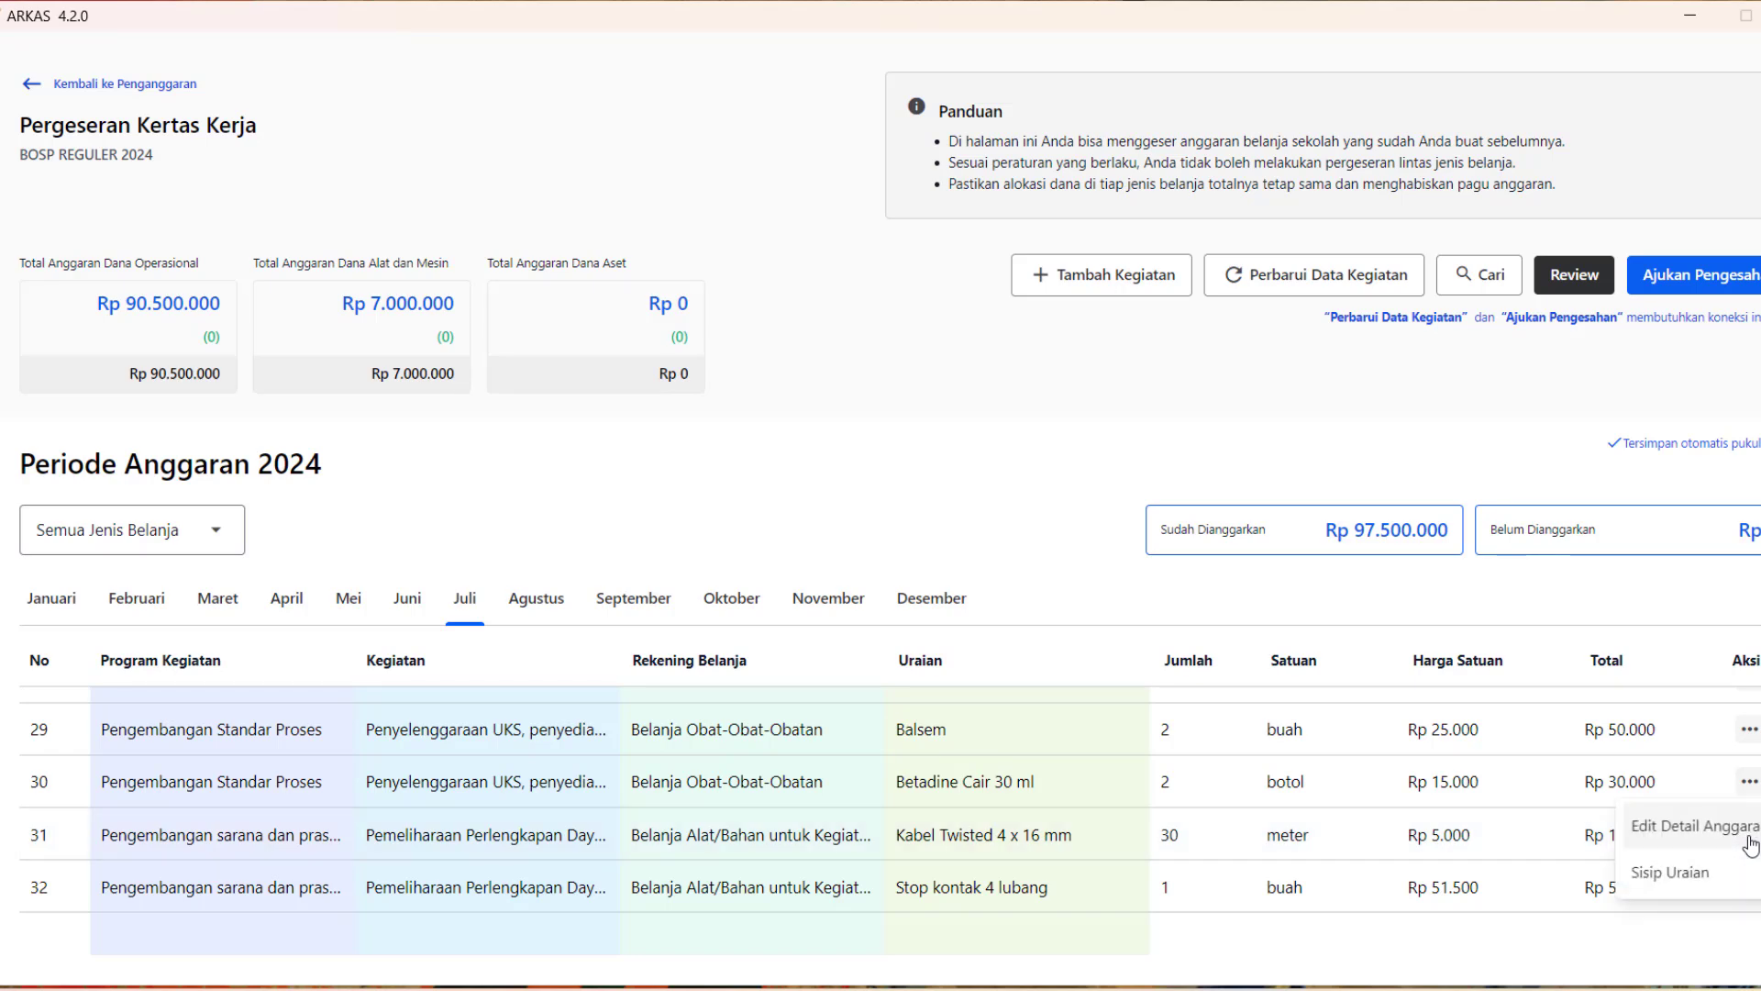
left_click(1663, 829)
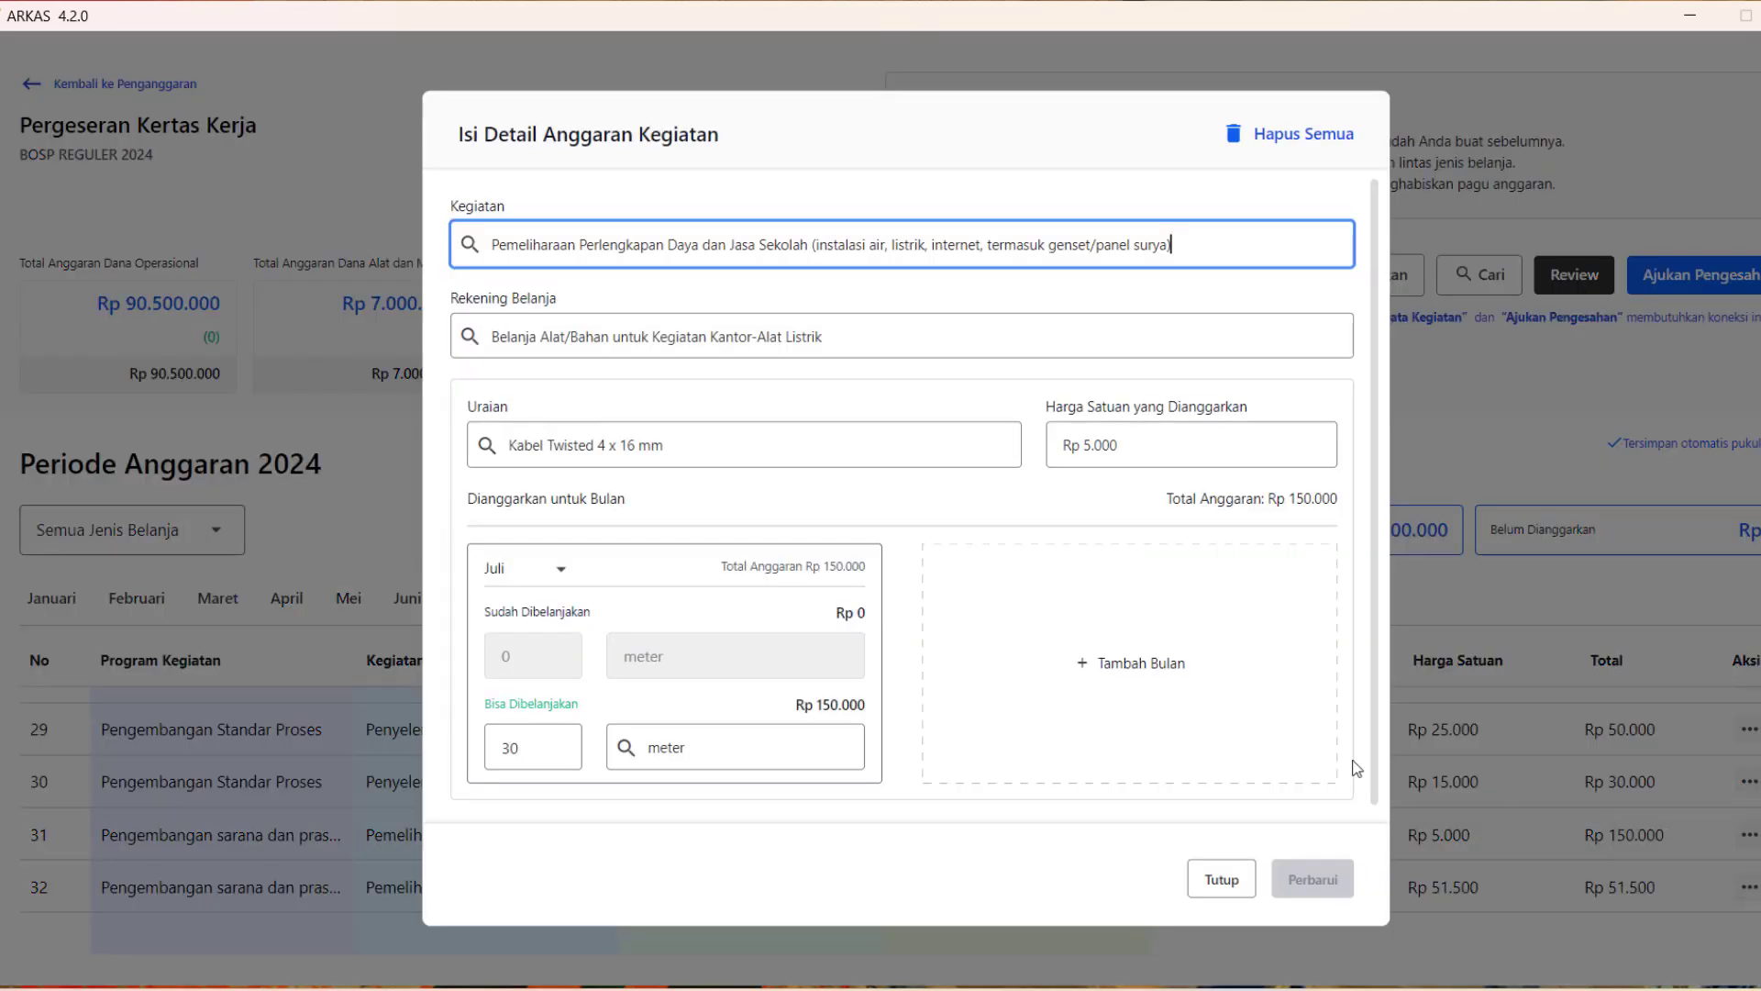
left_click(559, 580)
scroll(514, 651, "down", 5)
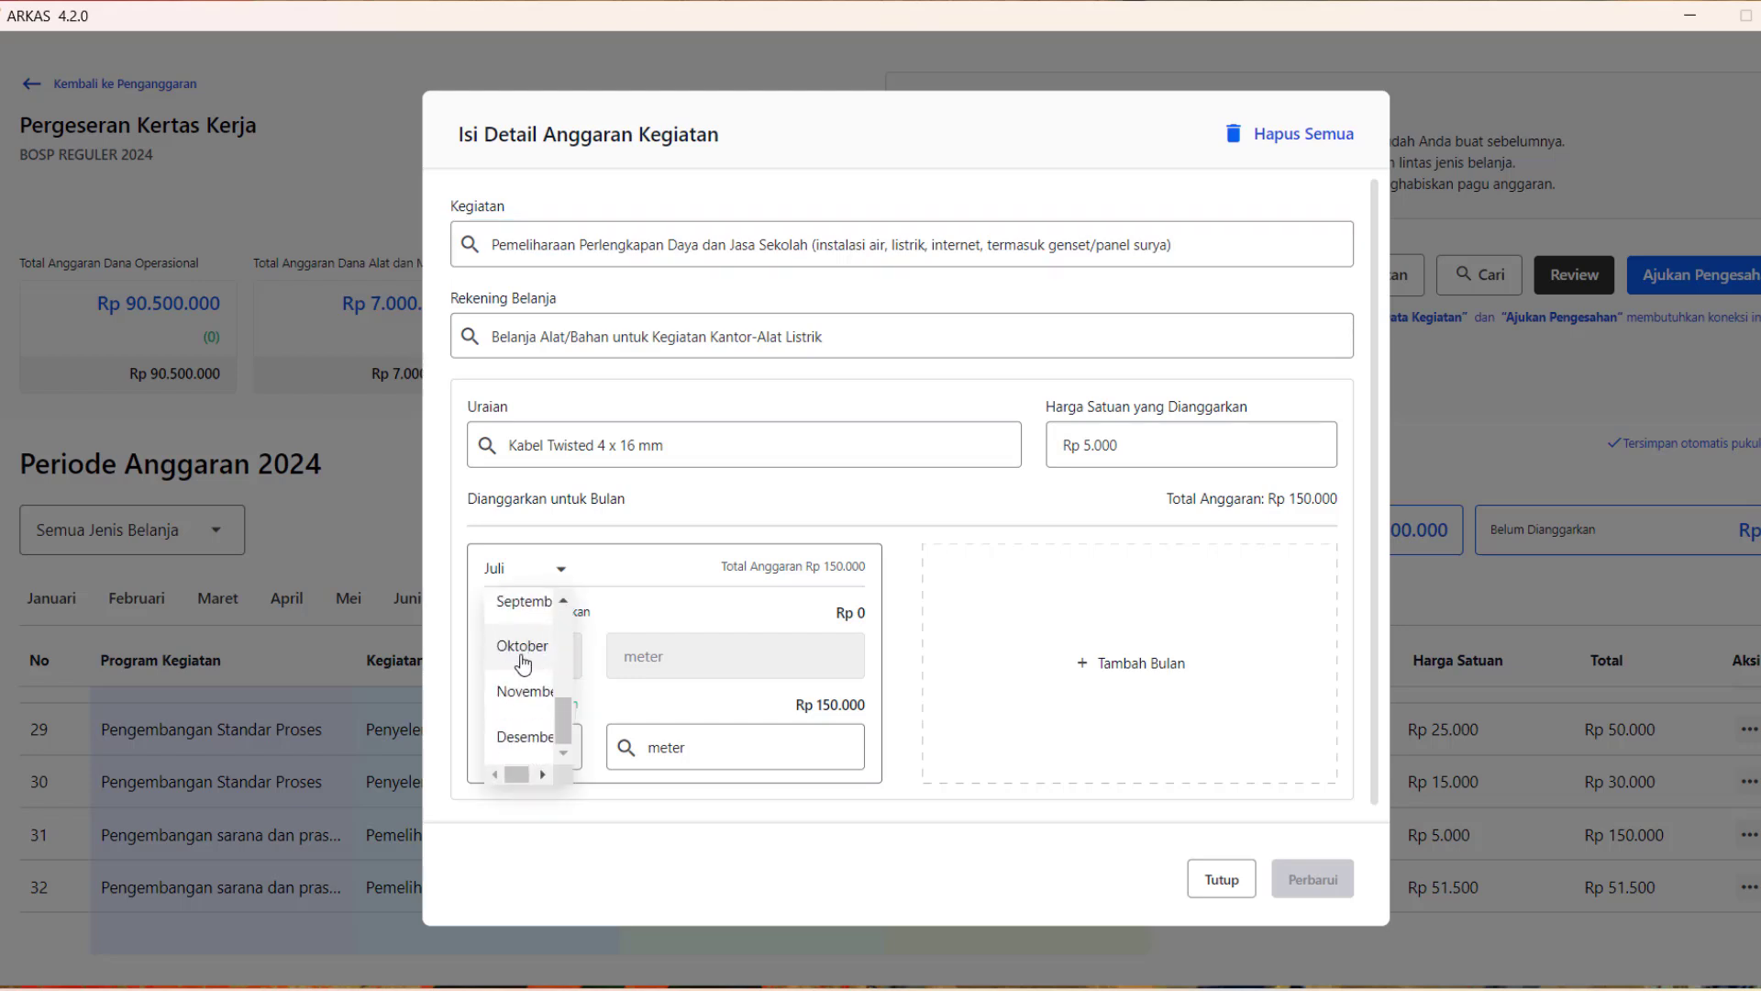
left_click(519, 601)
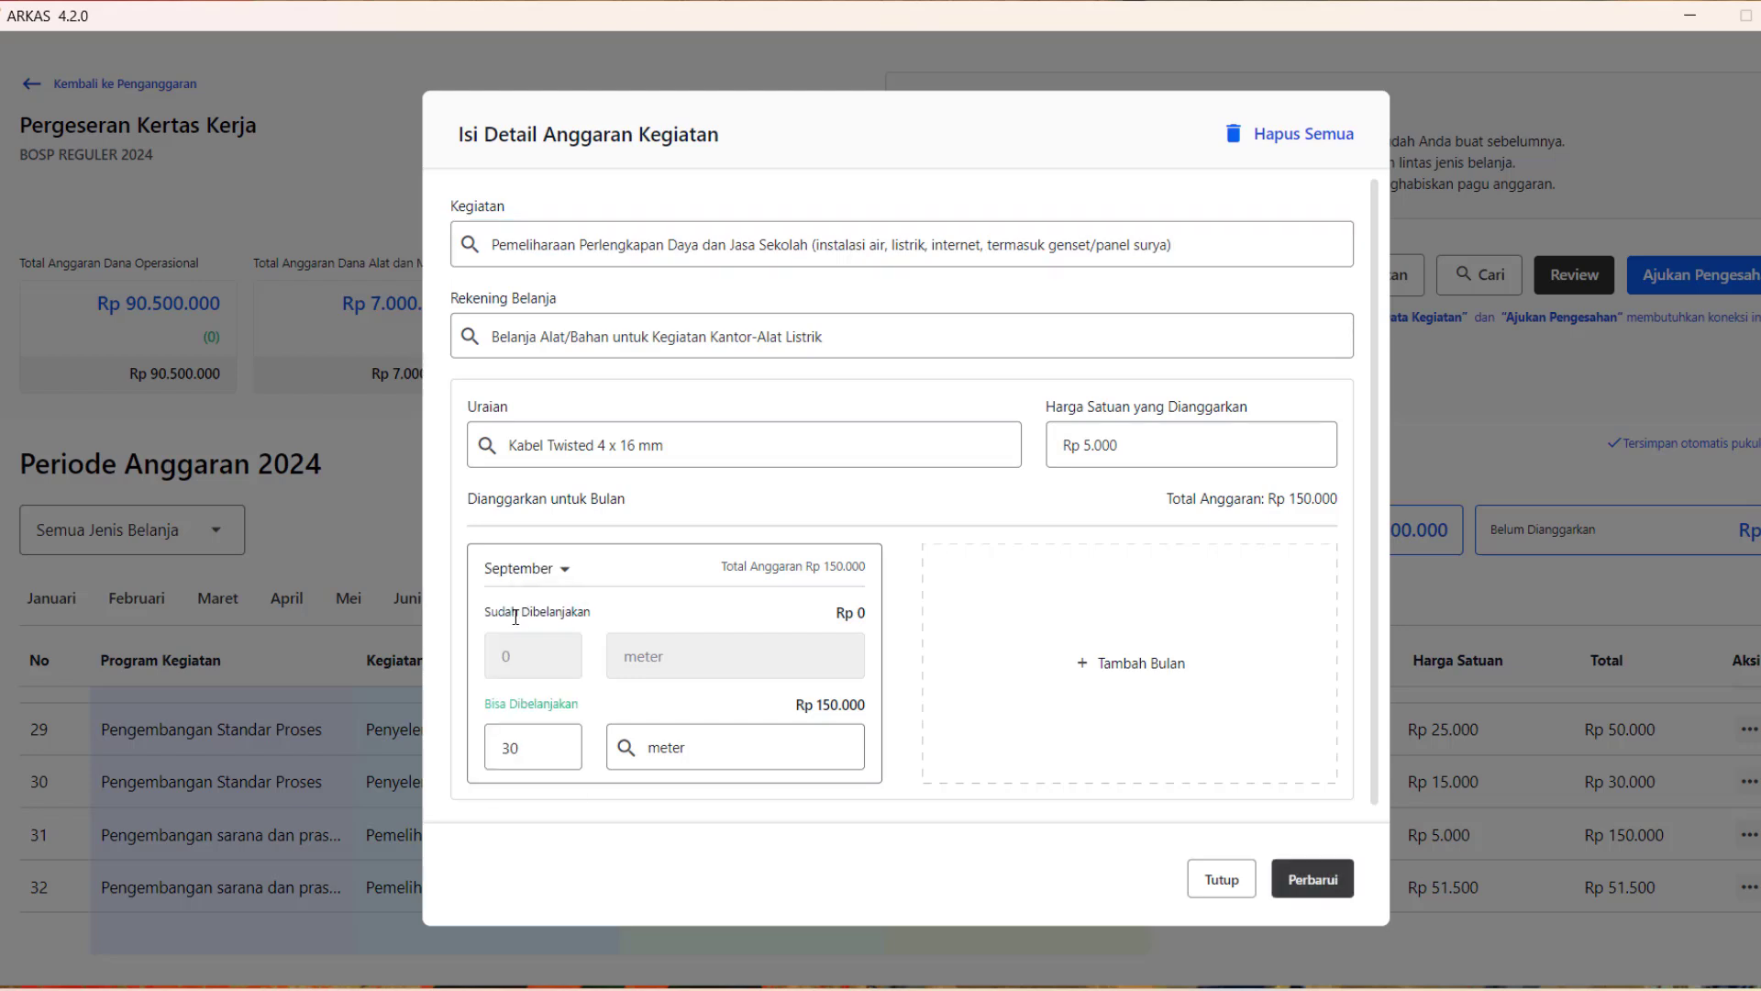
left_click(1313, 879)
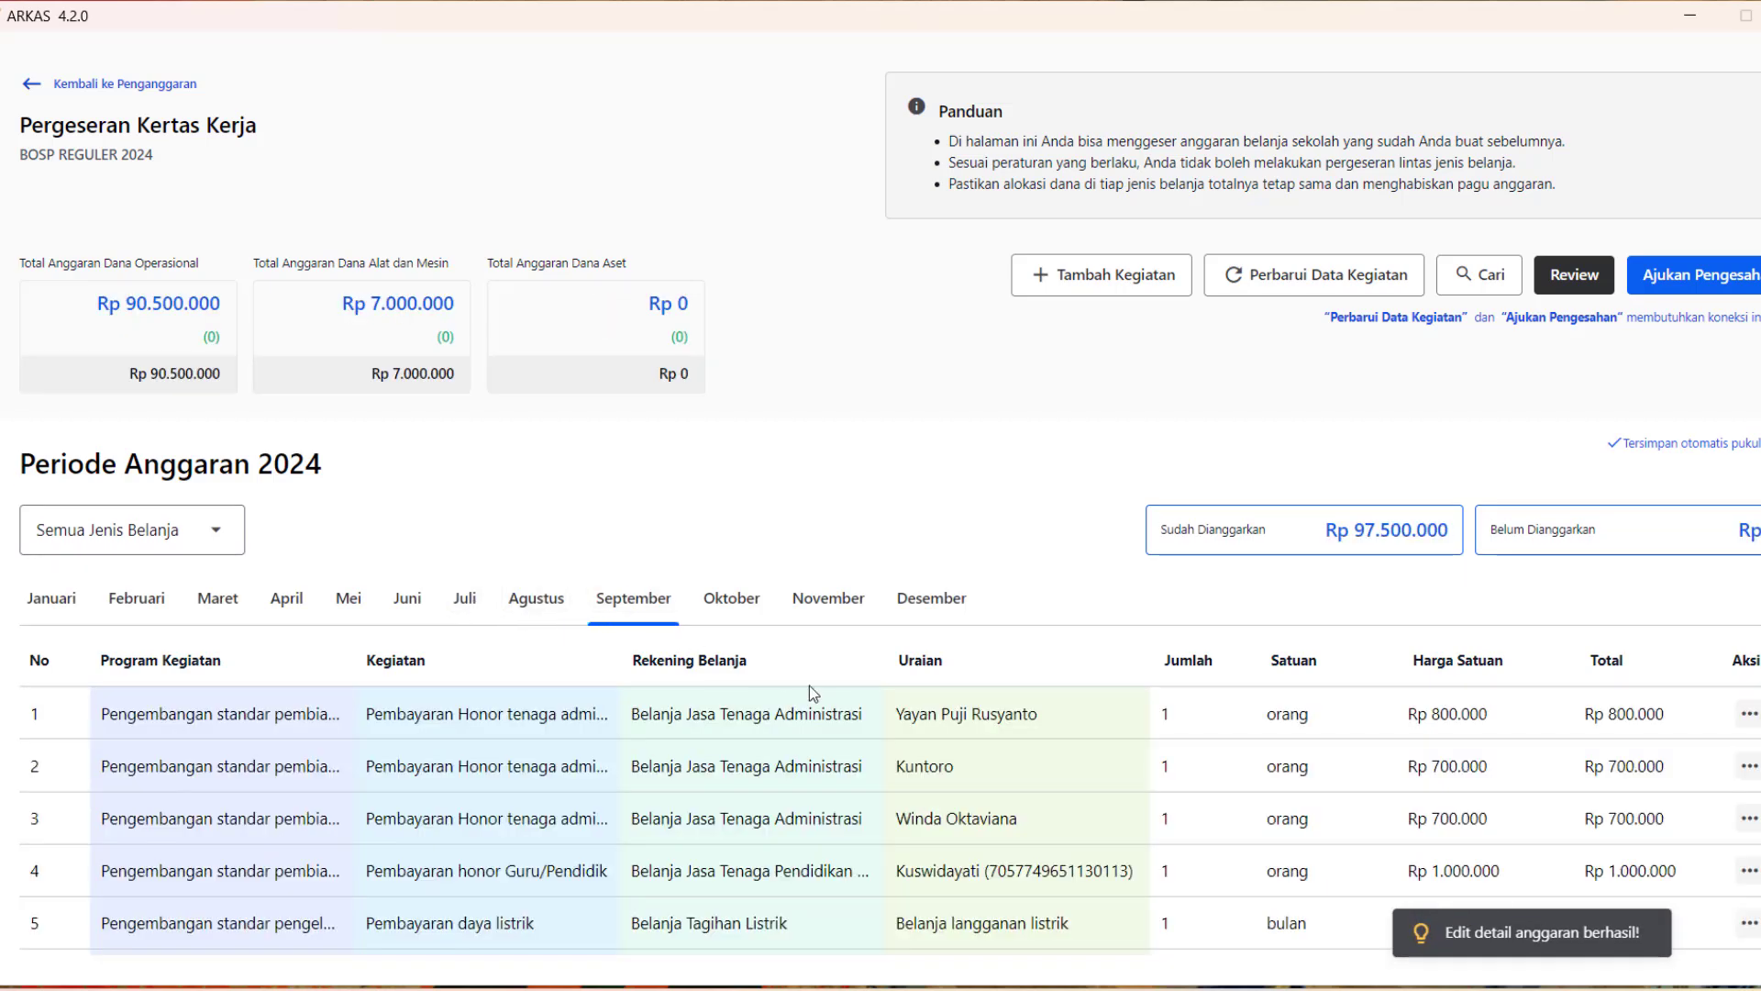
Check the September list for the "Kabel Twisted 4 x 16 mm" item and return to the Penganggaran overview.
scroll(927, 769, "down", 5)
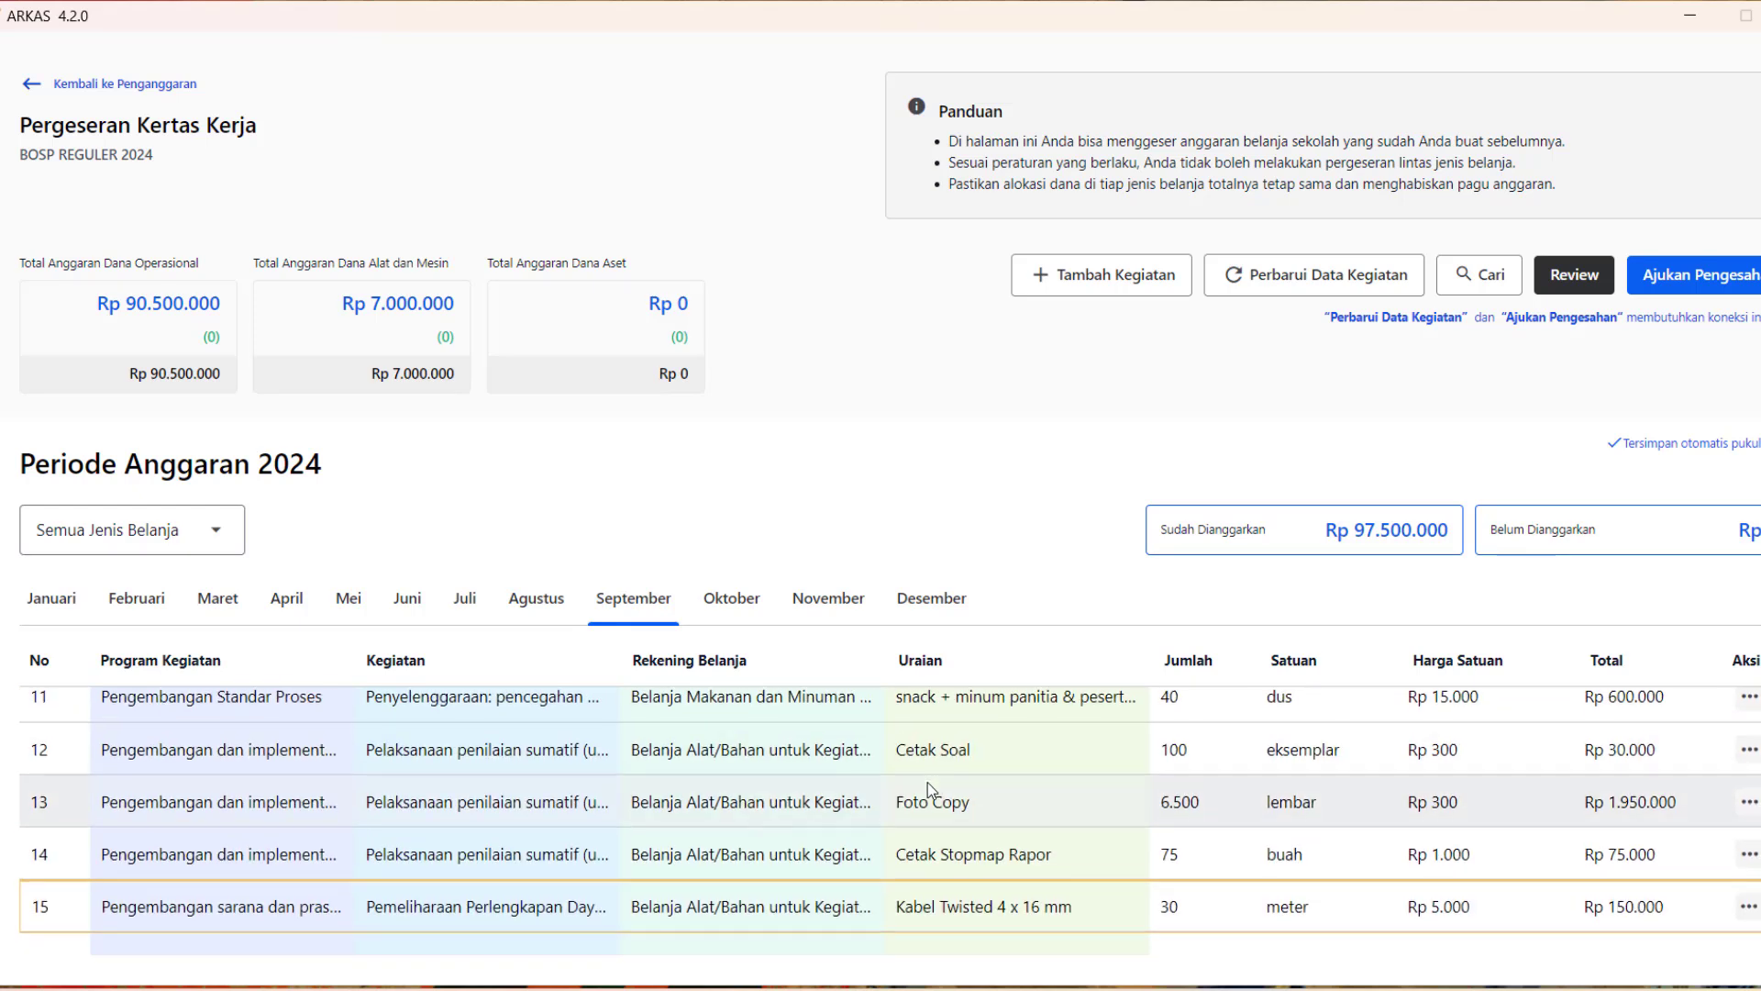
scroll(928, 783, "down", 2)
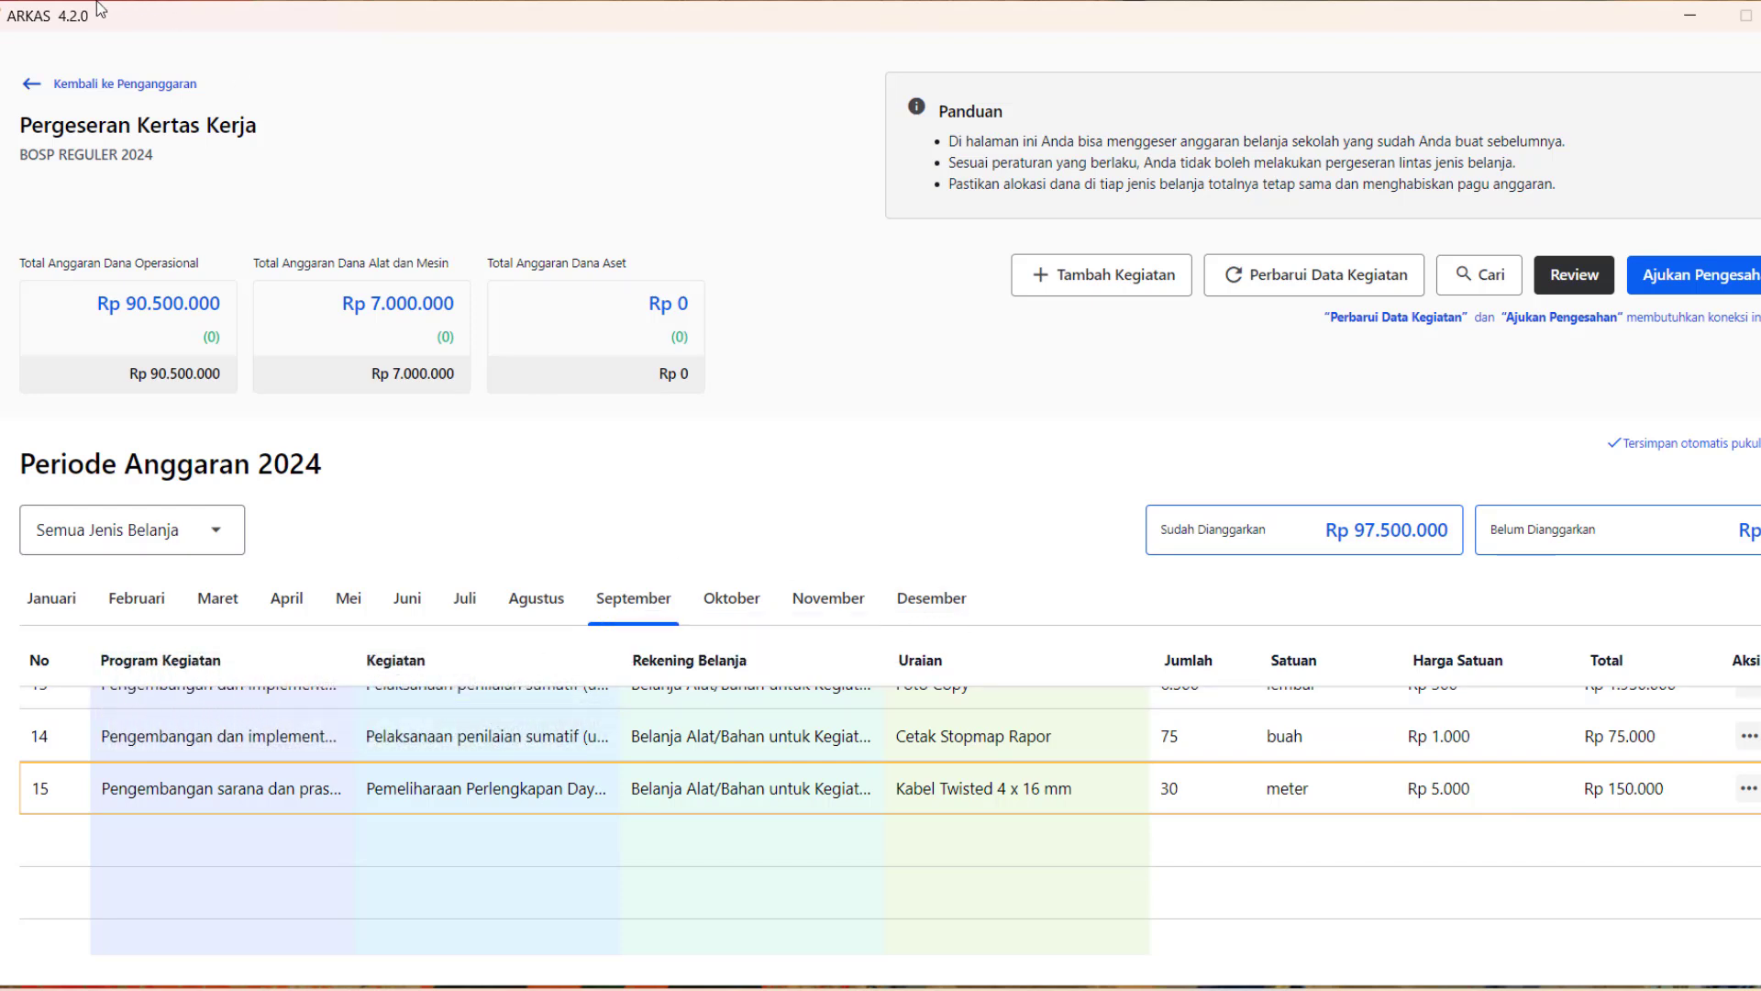
left_click(91, 87)
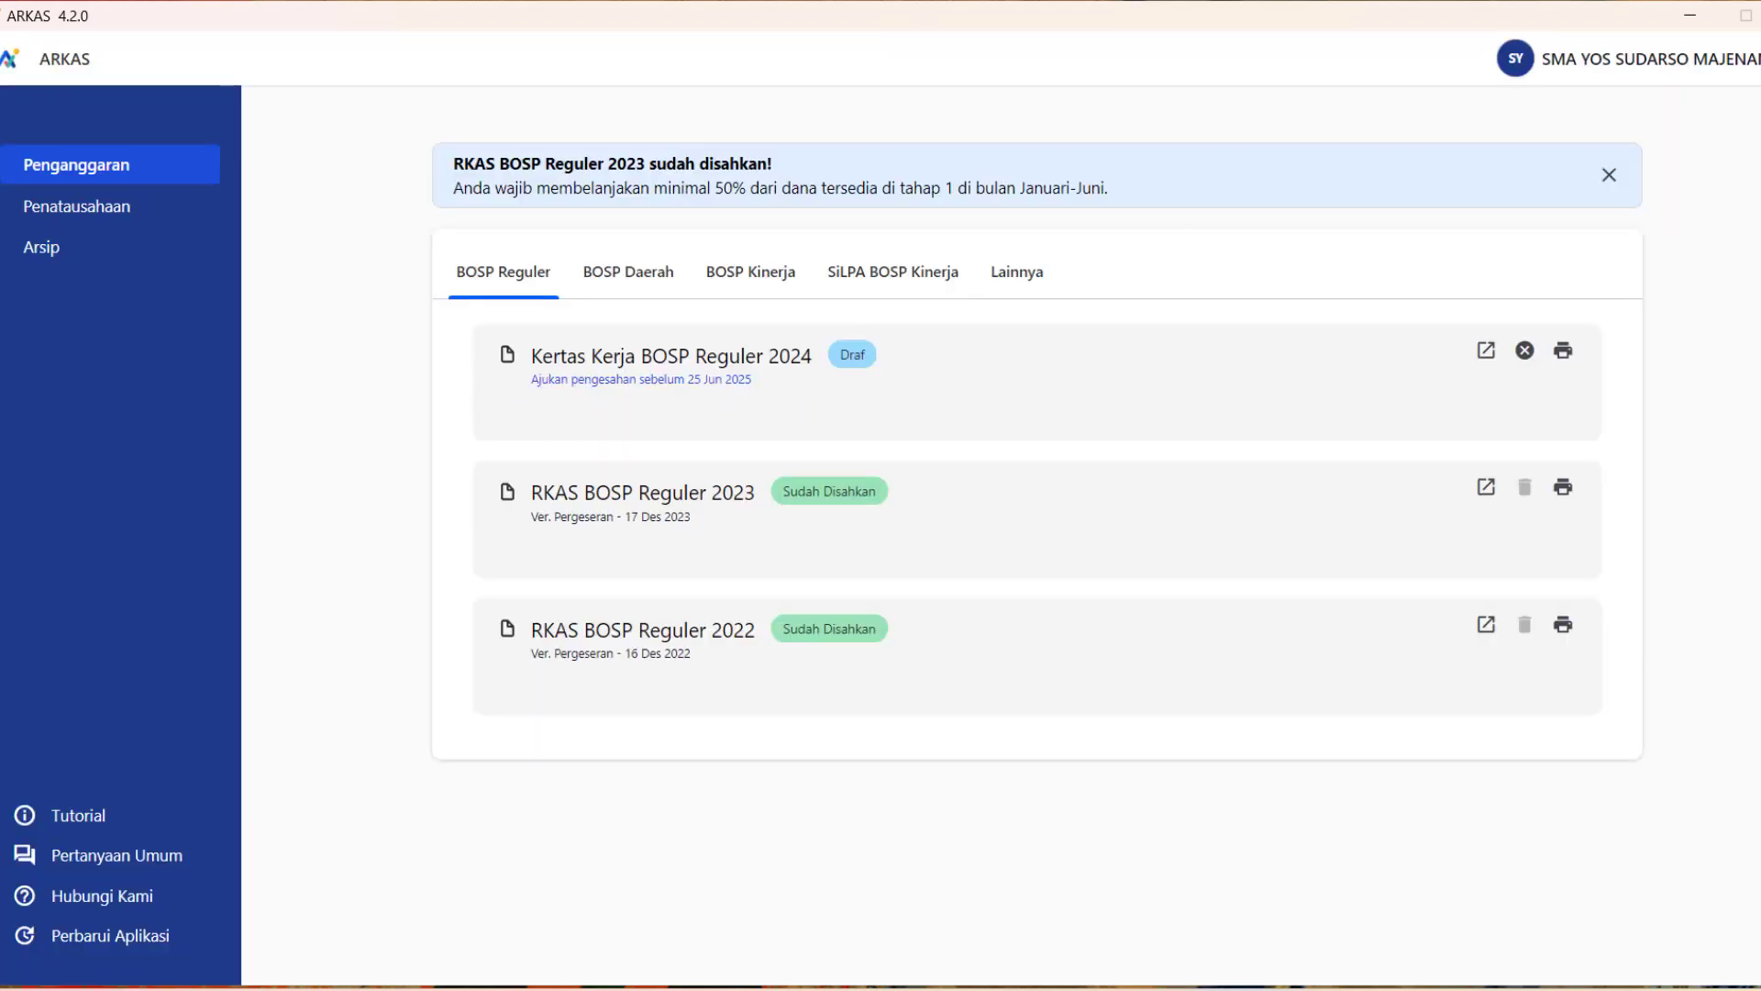
left_click(1424, 989)
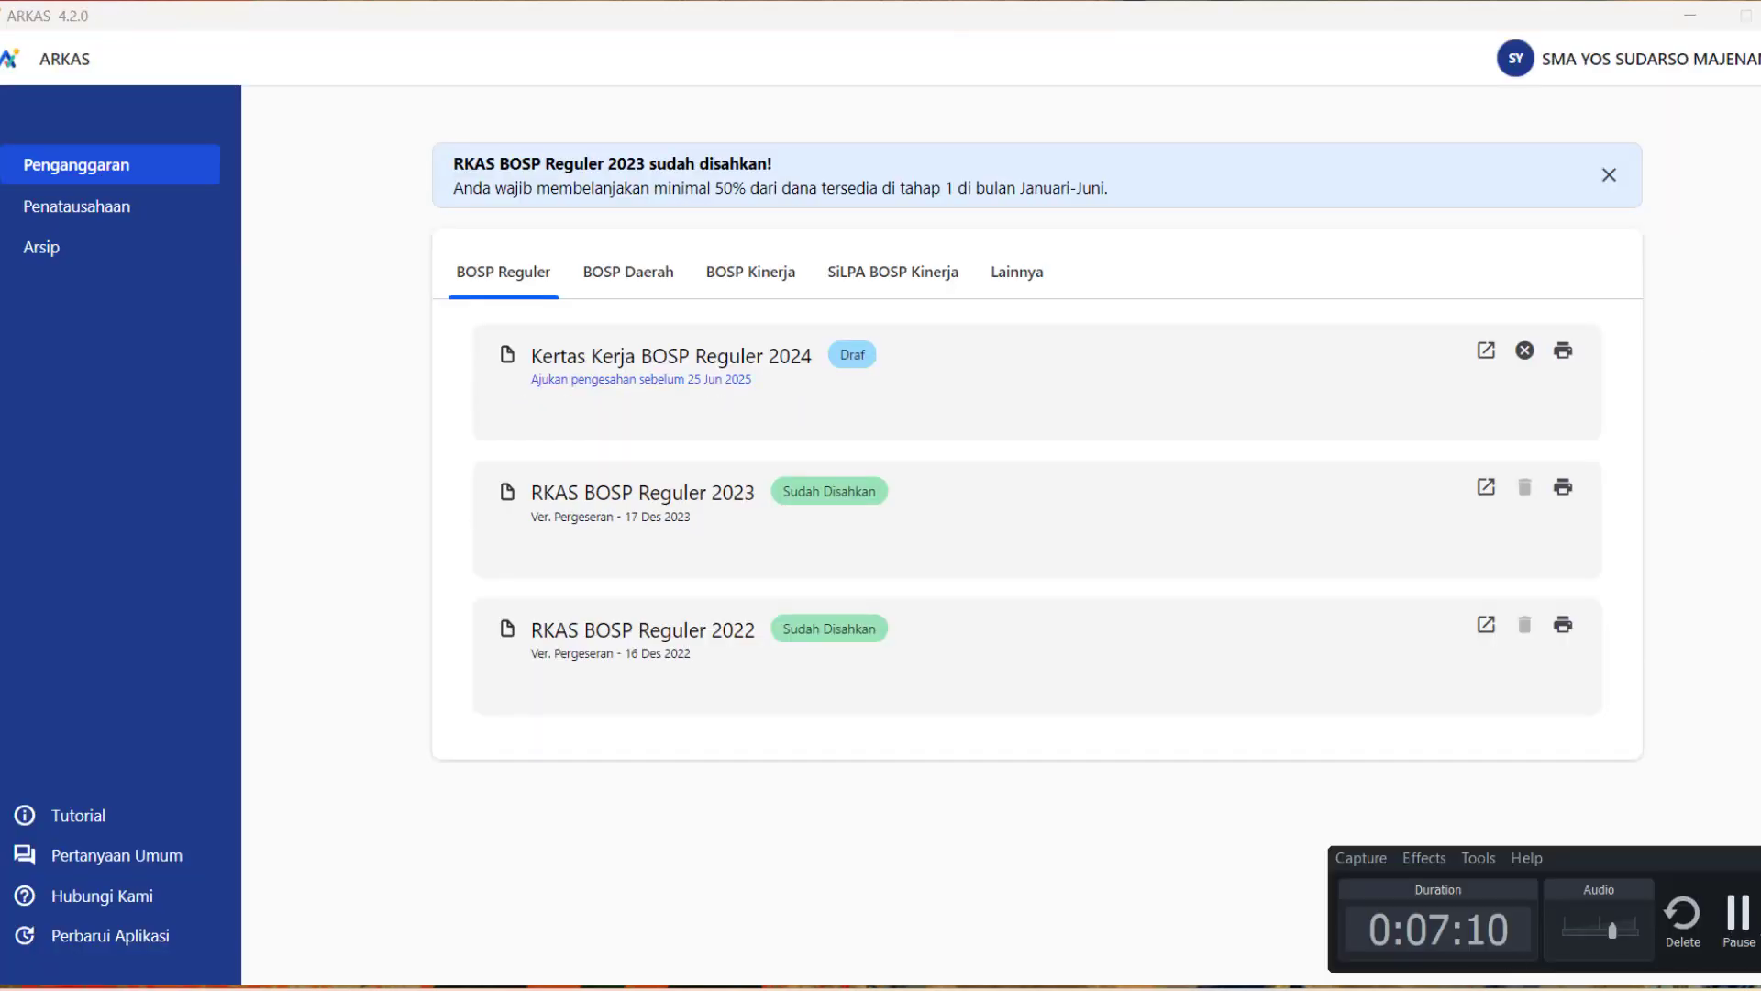